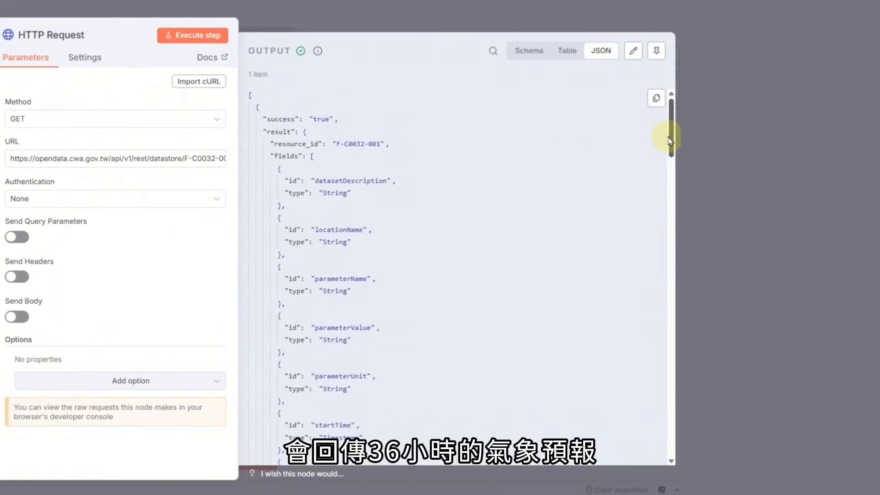
- Review the forecast output, rename the HTTP Request node to 天氣預報, and rename the manual trigger node to 點擊觸發
{"action": "left_click_drag", "start_coordinate": [668, 134], "coordinate": [667, 211]}
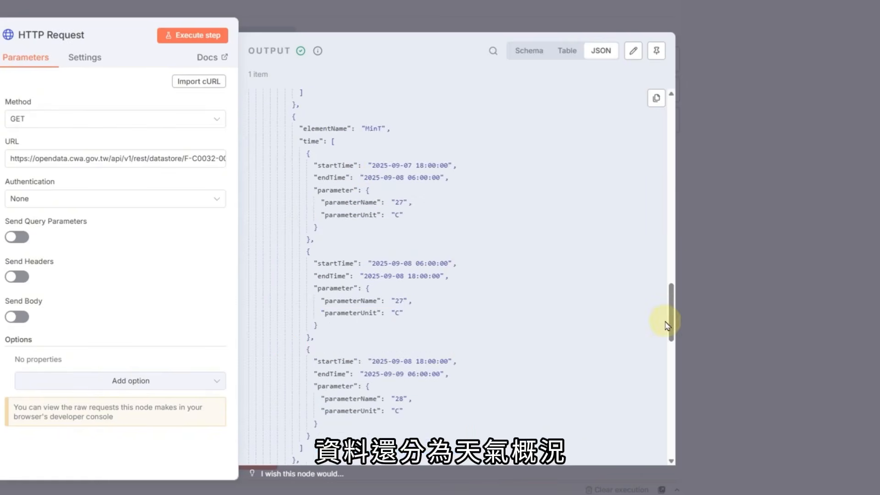
{"action": "left_click_drag", "start_coordinate": [671, 323], "coordinate": [673, 385]}
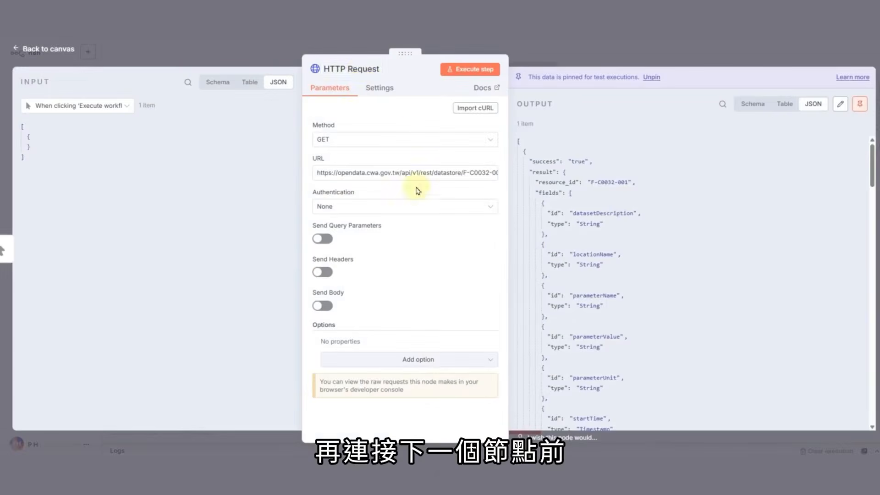
{"action": "left_click", "coordinate": [340, 69]}
{"action": "type", "text": "天人"}
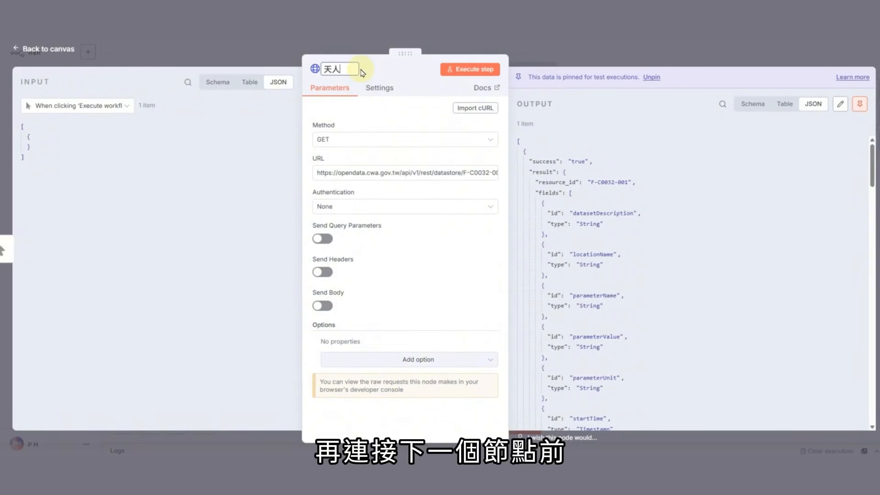
{"action": "type", "text": "氣預報"}
{"action": "key", "text": "Return"}
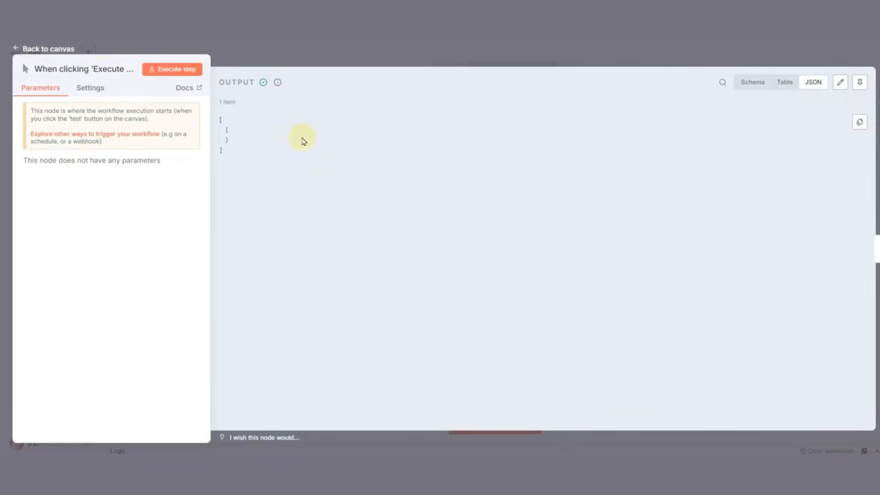
{"action": "left_click", "coordinate": [102, 69]}
{"action": "type", "text": "點擊觸發"}
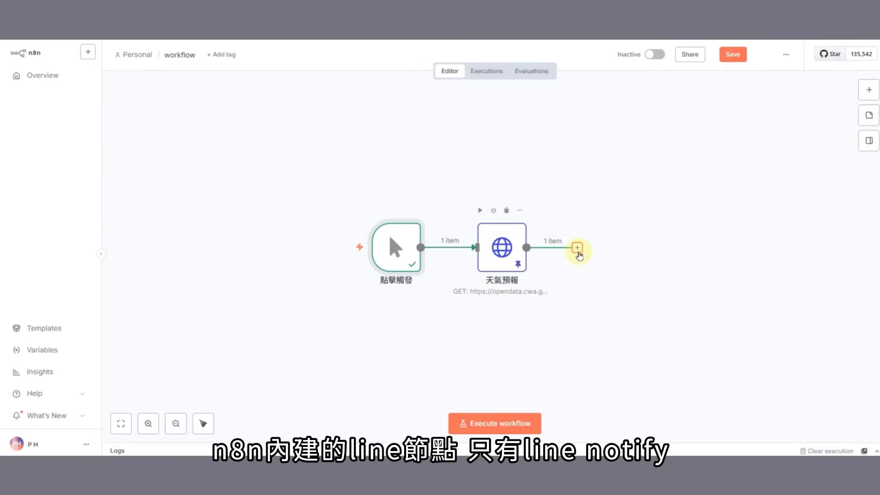
{"action": "left_click", "coordinate": [578, 248]}
{"action": "type", "text": "li"}
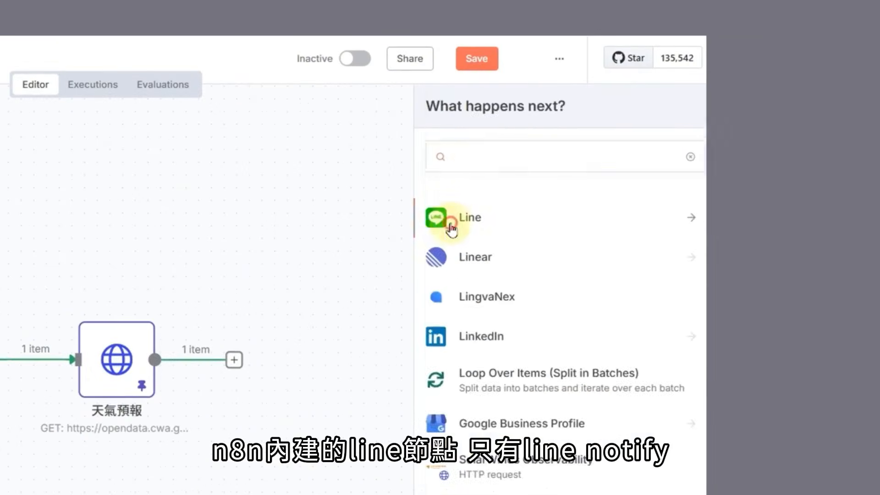
{"action": "left_click", "coordinate": [715, 160]}
{"action": "left_click", "coordinate": [520, 264]}
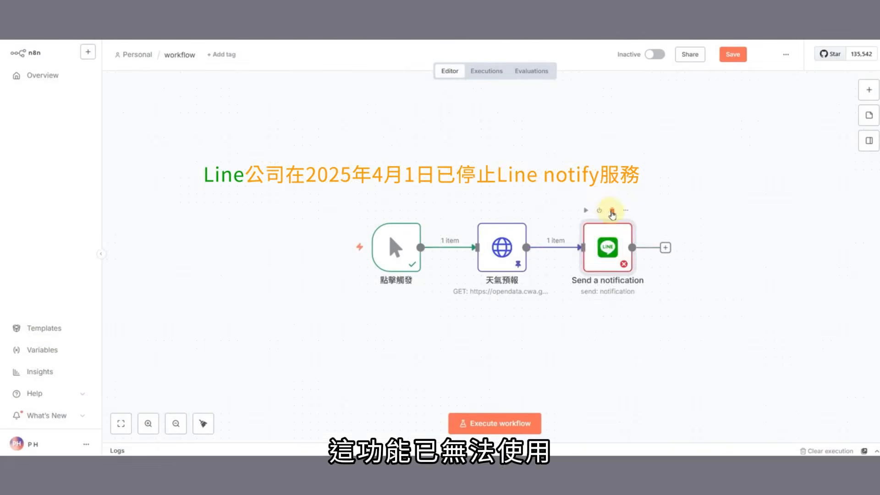
{"action": "left_click", "coordinate": [611, 211]}
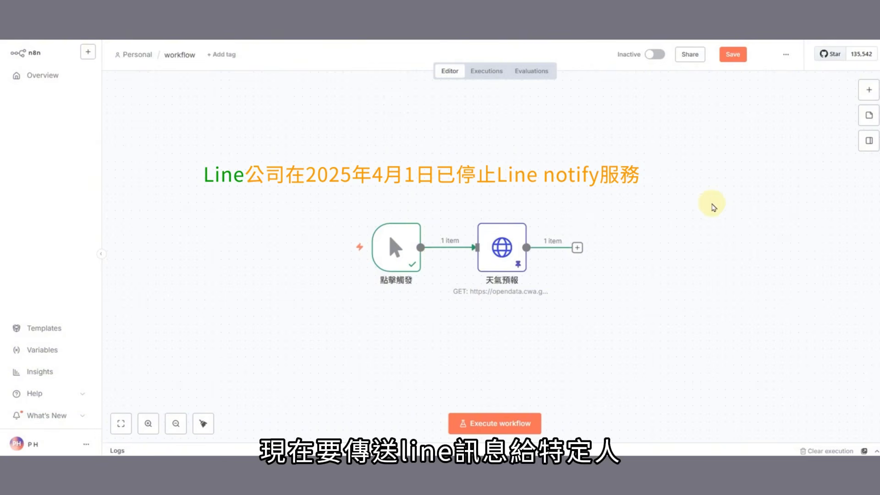
- Add an HTTP Request node after 天氣預報 and rename it Line messaging API
{"action": "left_click", "coordinate": [577, 248]}
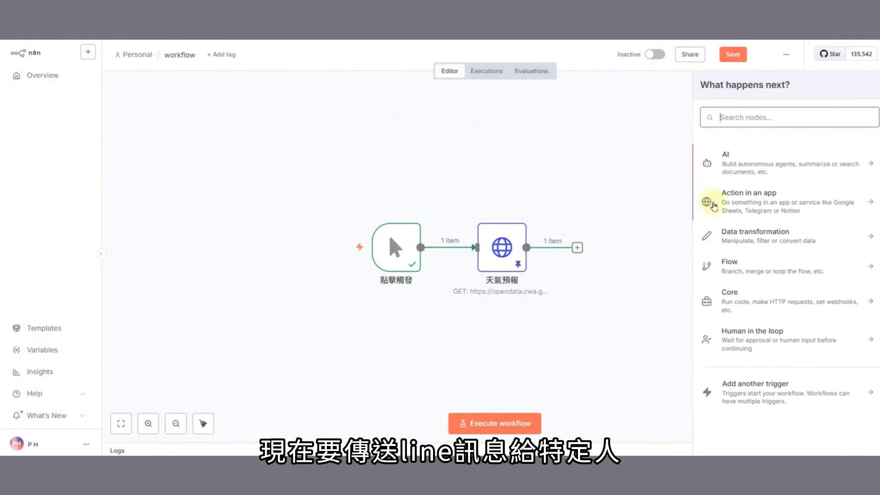
{"action": "type", "text": "http"}
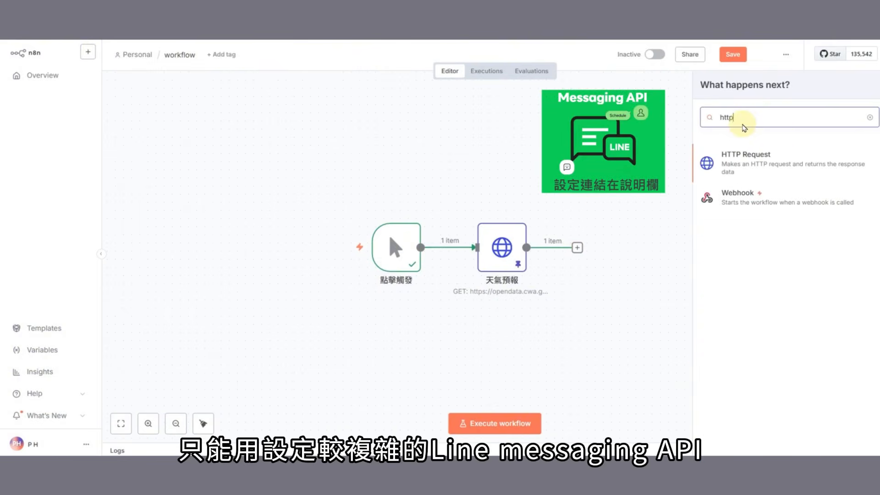
{"action": "left_click", "coordinate": [746, 154]}
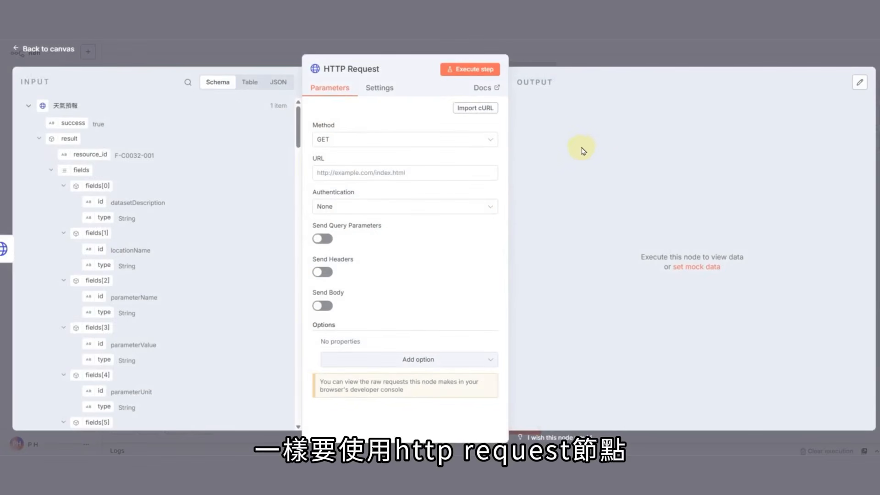
{"action": "left_click", "coordinate": [365, 68]}
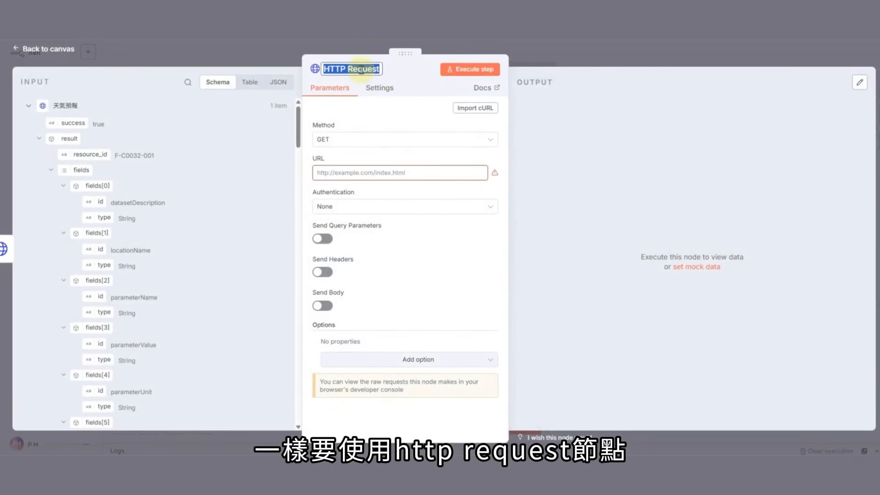
{"action": "type", "text": "Line messaging API"}
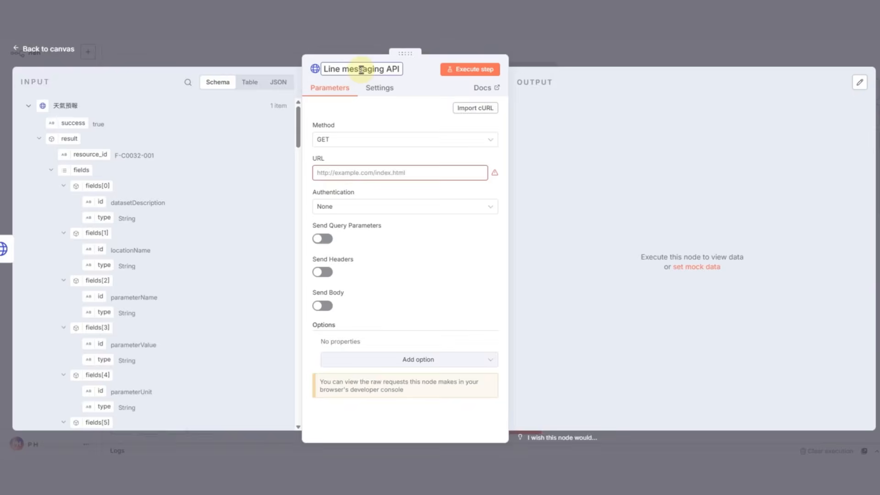
{"action": "left_click", "coordinate": [409, 102]}
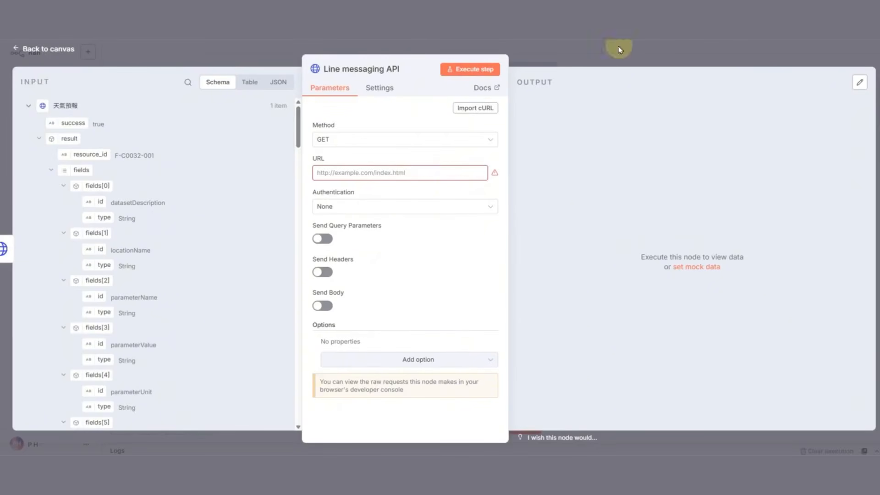
{"action": "left_click", "coordinate": [473, 108]}
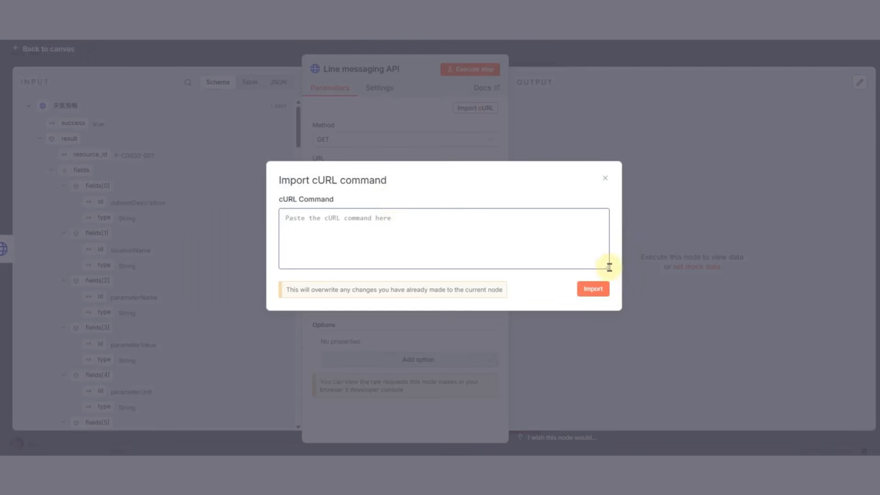
{"action": "left_click_drag", "start_coordinate": [606, 269], "coordinate": [546, 330]}
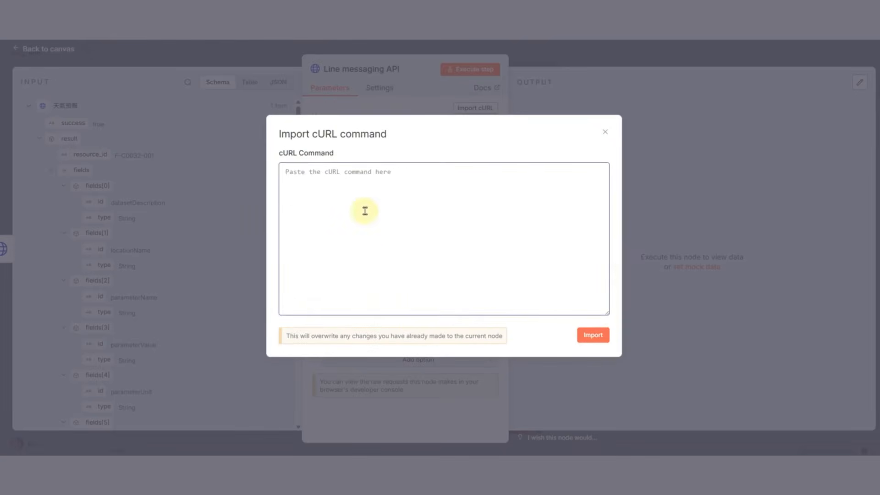
{"action": "type", "text": "curl -v -X POST https://api.line.me/v2/bot/message/push \\ -H 'Content-Type: application/json' \\ -H 'Authorization: Bearer {您的 Channel Access Token}' \\ -d '{     \"to\": \"User ID\",     \"messages\":[         {             \"type\":\"text\",             \"text\":\"這是來自 LINE Messaging API 的訊息\"         }     ],     \"notificationDisabled\": false }'"}
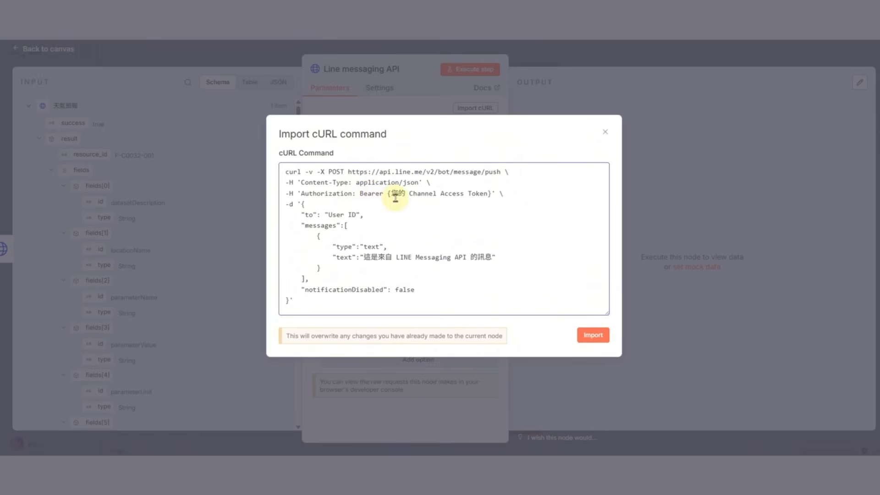
{"action": "left_click_drag", "start_coordinate": [398, 195], "coordinate": [495, 192]}
{"action": "left_click_drag", "start_coordinate": [331, 214], "coordinate": [362, 215]}
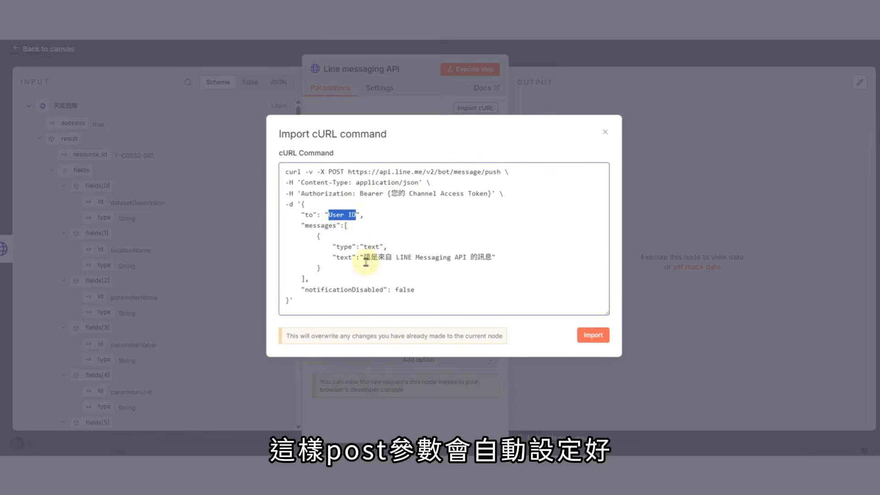
{"action": "left_click_drag", "start_coordinate": [363, 257], "coordinate": [493, 259]}
{"action": "left_click", "coordinate": [592, 335]}
- Open the JSON body in the full expression editor and widen the input field list, showing the weatherElement[0] time entries
{"action": "scroll", "coordinate": [389, 207], "scroll_direction": "down", "scroll_amount": 5}
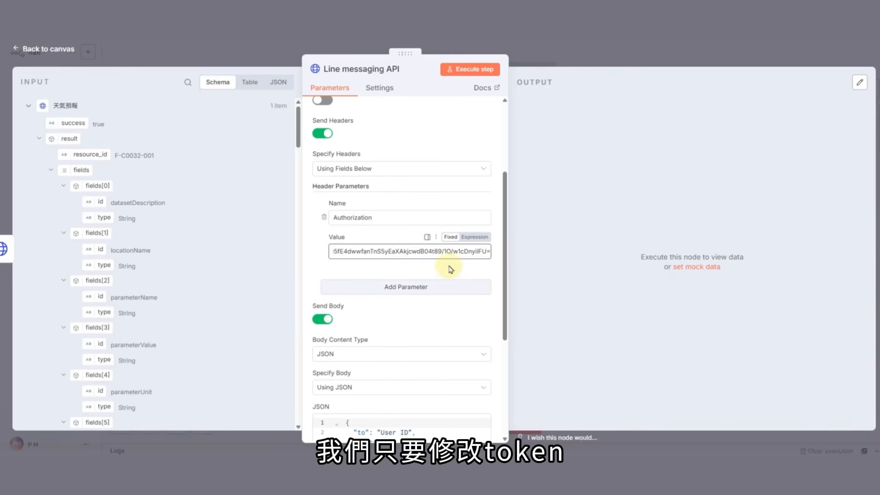
{"action": "scroll", "coordinate": [450, 264], "scroll_direction": "down", "scroll_amount": 4}
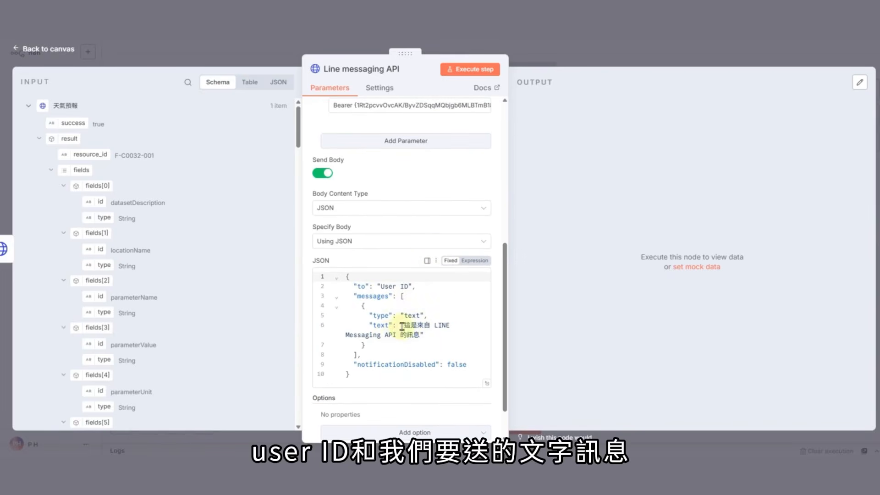
{"action": "scroll", "coordinate": [250, 297], "scroll_direction": "down", "scroll_amount": 10}
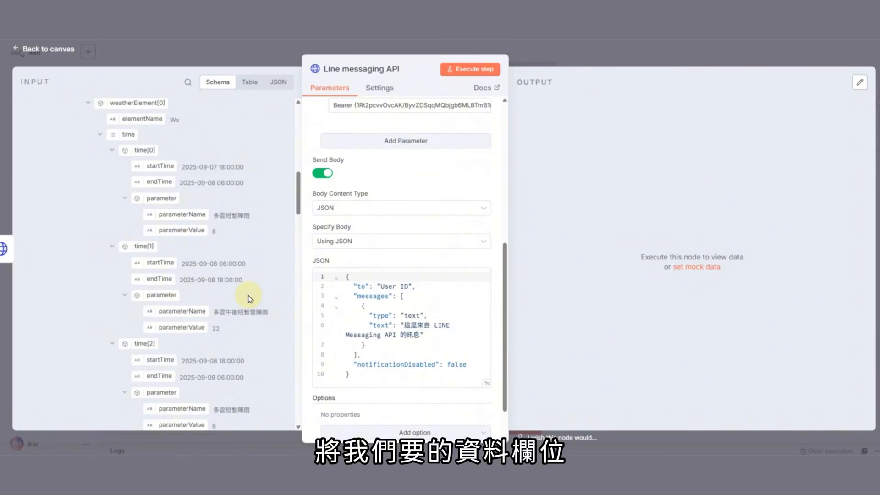
{"action": "scroll", "coordinate": [249, 298], "scroll_direction": "up", "scroll_amount": 3}
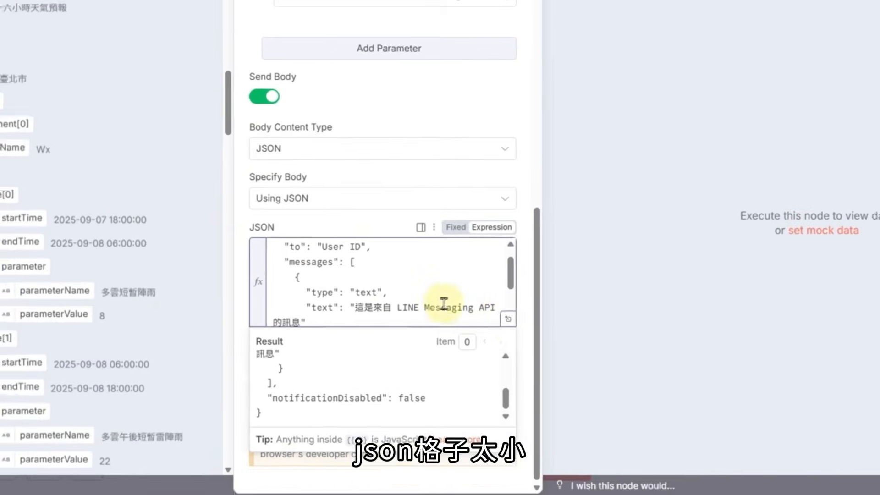
{"action": "left_click", "coordinate": [512, 319]}
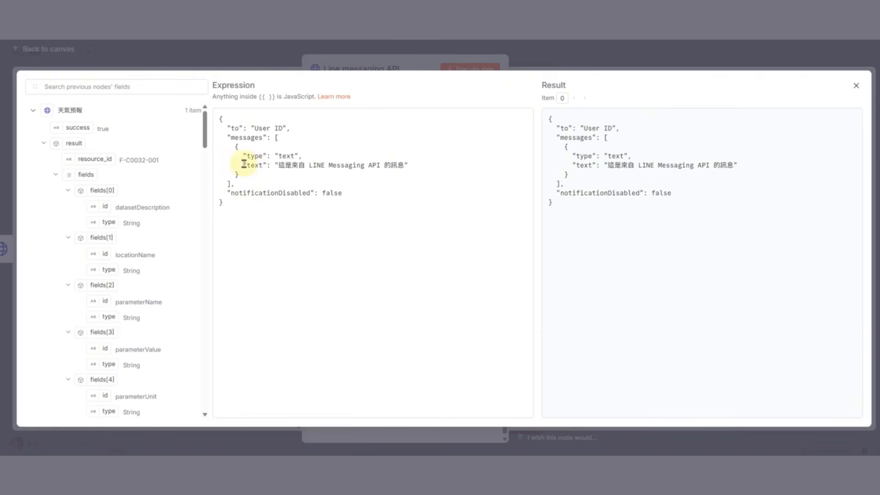
{"action": "left_click_drag", "start_coordinate": [243, 165], "coordinate": [407, 165]}
{"action": "left_click_drag", "start_coordinate": [209, 254], "coordinate": [298, 255]}
{"action": "scroll", "coordinate": [293, 275], "scroll_direction": "down", "scroll_amount": 5}
{"action": "scroll", "coordinate": [291, 279], "scroll_direction": "up", "scroll_amount": 2}
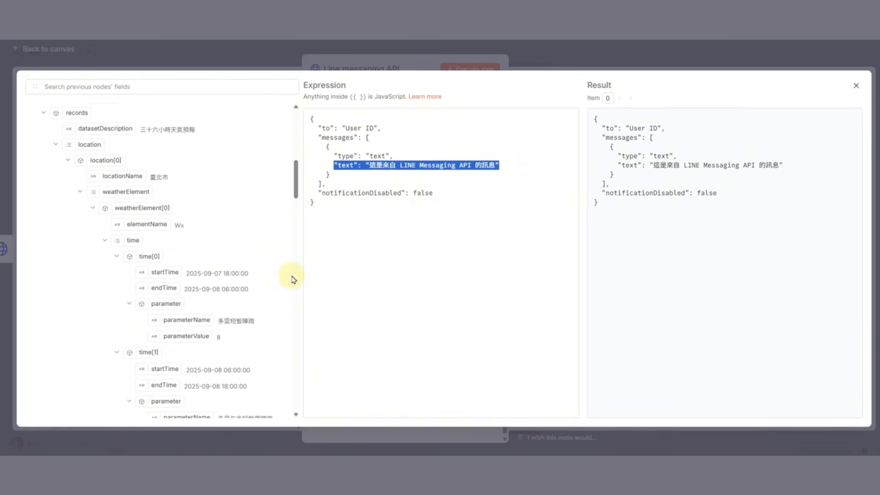
- Replace the message text inside the quotes with the parameterName field of weatherElement[0] time[0], and execute the node
{"action": "left_click", "coordinate": [367, 257]}
{"action": "left_click_drag", "start_coordinate": [370, 165], "coordinate": [487, 165]}
{"action": "key", "text": "BackSpace"}
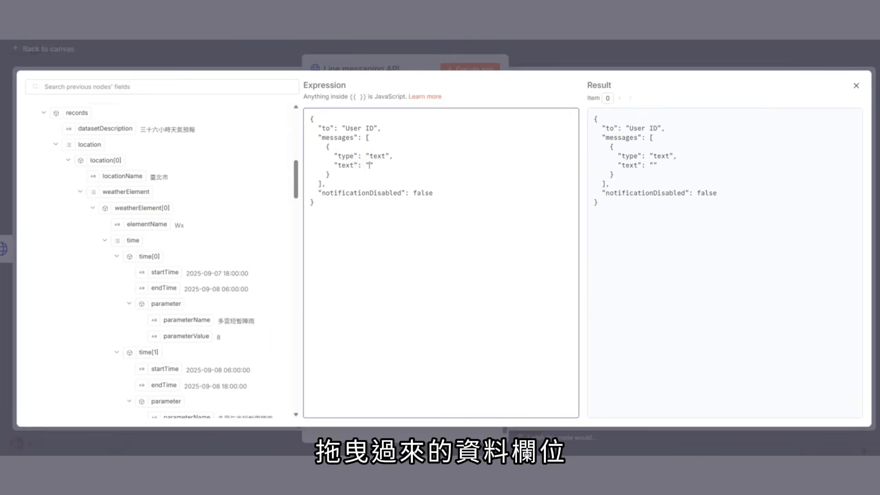
{"action": "left_click_drag", "start_coordinate": [187, 320], "coordinate": [367, 166]}
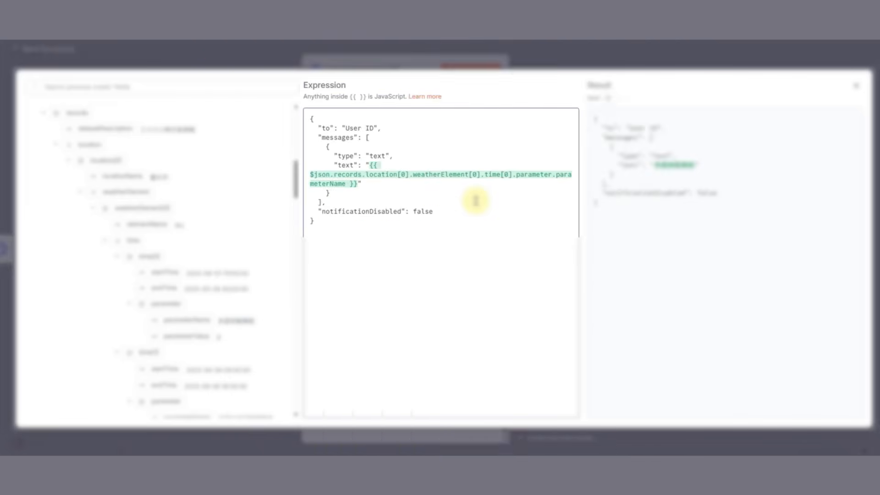
{"action": "left_click", "coordinate": [856, 85]}
{"action": "left_click_drag", "start_coordinate": [487, 287], "coordinate": [488, 303]}
{"action": "left_click", "coordinate": [480, 69]}
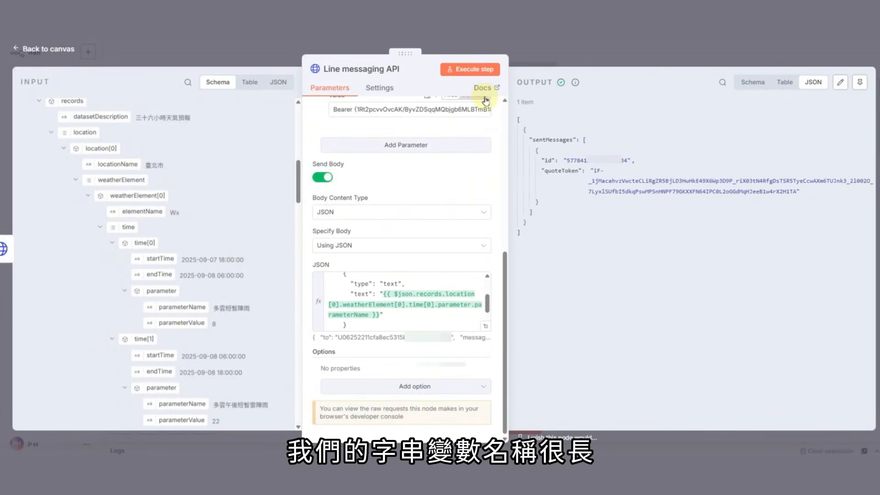
- Insert '上午'+ before the $json variable inside the double braces of the message text, and execute the node
{"action": "left_click", "coordinate": [390, 294]}
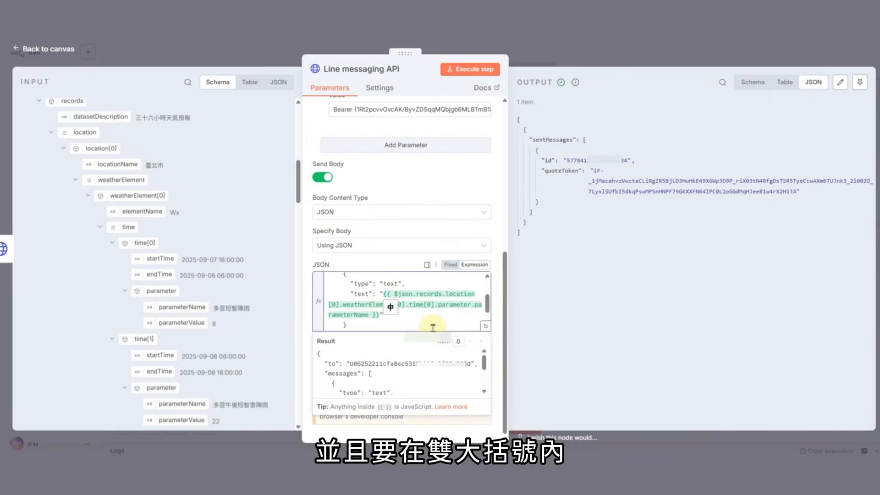
{"action": "type", "text": "'上午'+"}
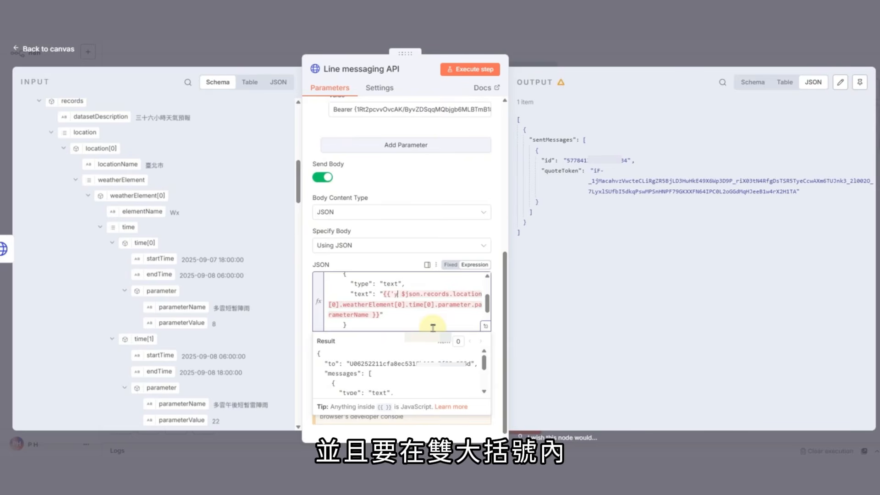
{"action": "scroll", "coordinate": [409, 372], "scroll_direction": "down", "scroll_amount": 1}
{"action": "left_click", "coordinate": [470, 70]}
- Append +'\n下午'+ and the parameterName field of time[1] to the message text expression, and execute the node
{"action": "left_click", "coordinate": [385, 315]}
{"action": "type", "text": "+'\\"}
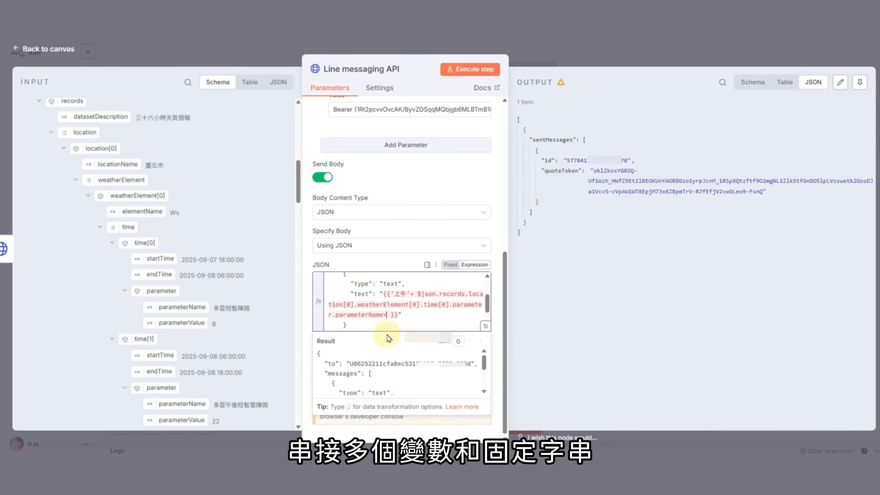
{"action": "type", "text": "n下午'"}
{"action": "key", "text": "Left"}
{"action": "type", "text": "下午"}
{"action": "left_click", "coordinate": [415, 316]}
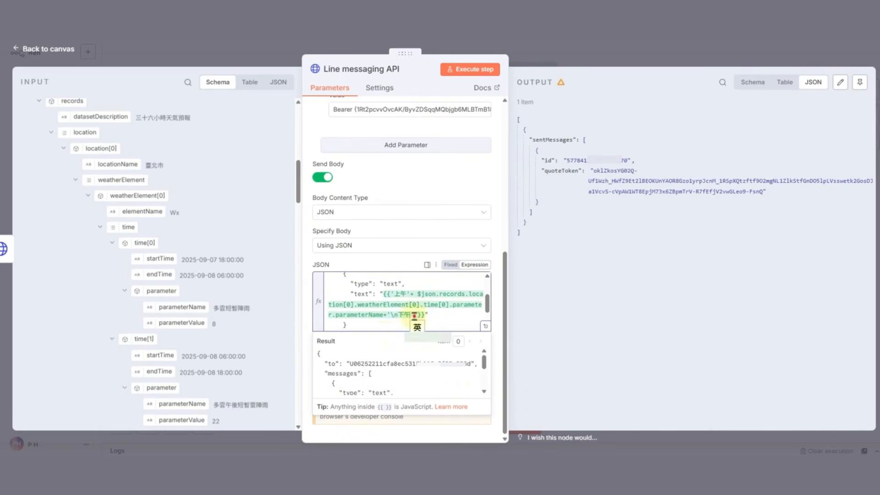
{"action": "type", "text": "+"}
{"action": "left_click", "coordinate": [486, 325]}
{"action": "left_click_drag", "start_coordinate": [196, 334], "coordinate": [409, 221]}
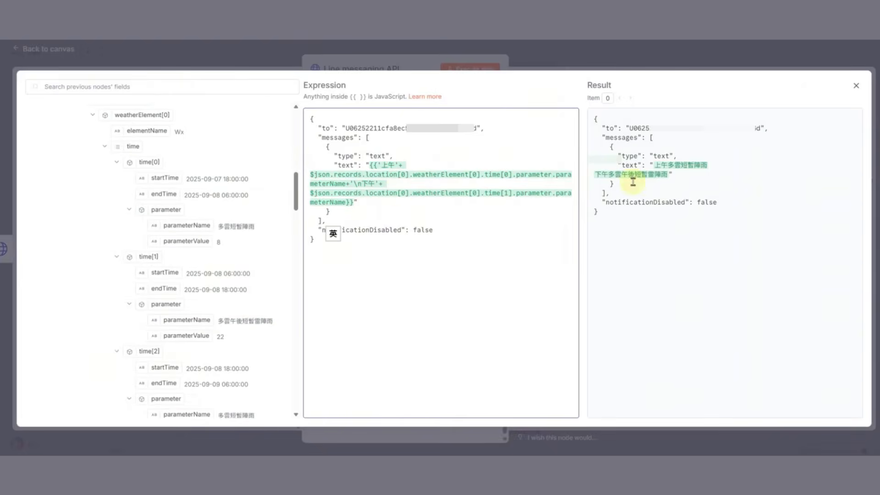
{"action": "left_click", "coordinate": [855, 86]}
{"action": "left_click", "coordinate": [471, 70]}
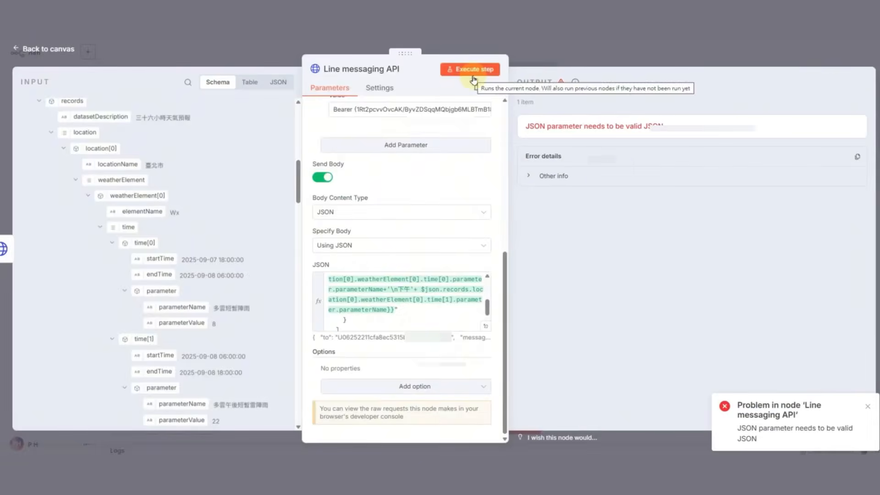
- Wrap the message text expression in JSON.stringify( ) inside the double braces and remove the surrounding quotes, using the full expression editor
{"action": "left_click", "coordinate": [485, 326]}
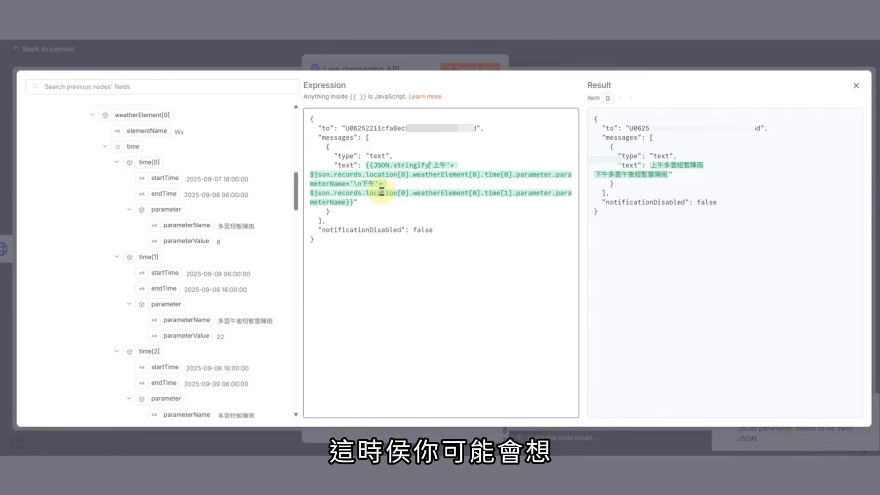
{"action": "type", "text": "("}
{"action": "left_click", "coordinate": [409, 202]}
{"action": "key", "text": "BackSpace"}
{"action": "type", "text": ")"}
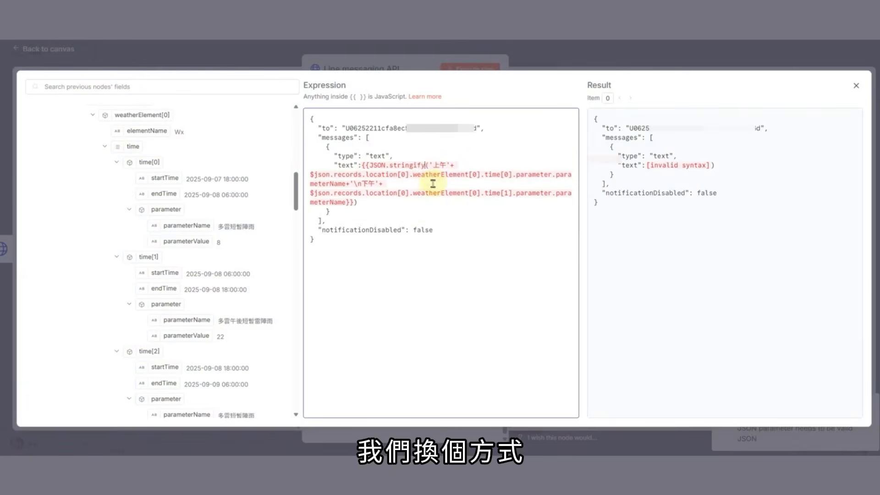
{"action": "triple_click", "coordinate": [432, 184]}
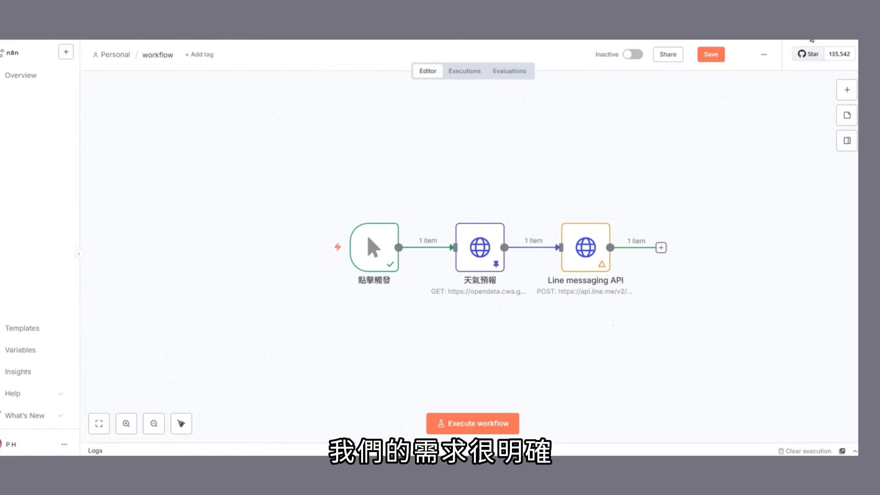
- Delete the connection between 天氣預報 and Line messaging API, and move the Line messaging API node up and away from the chain
{"action": "mouse_move", "coordinate": [543, 251]}
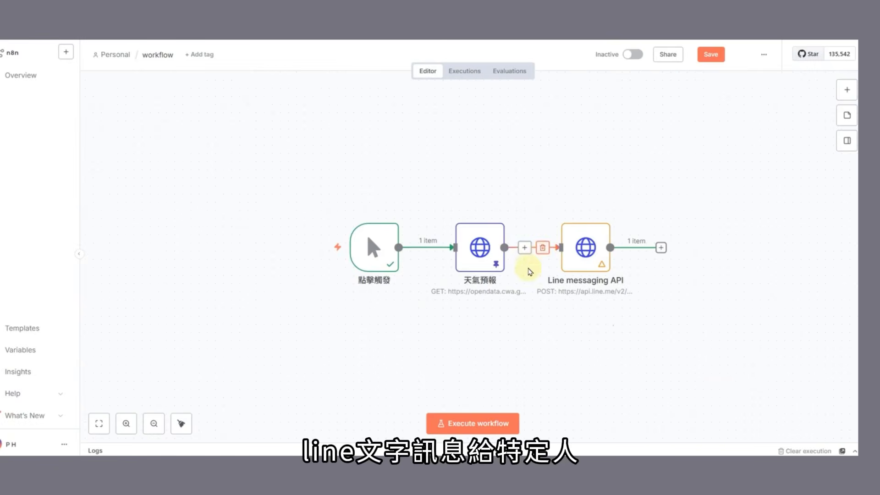
{"action": "left_click", "coordinate": [542, 248]}
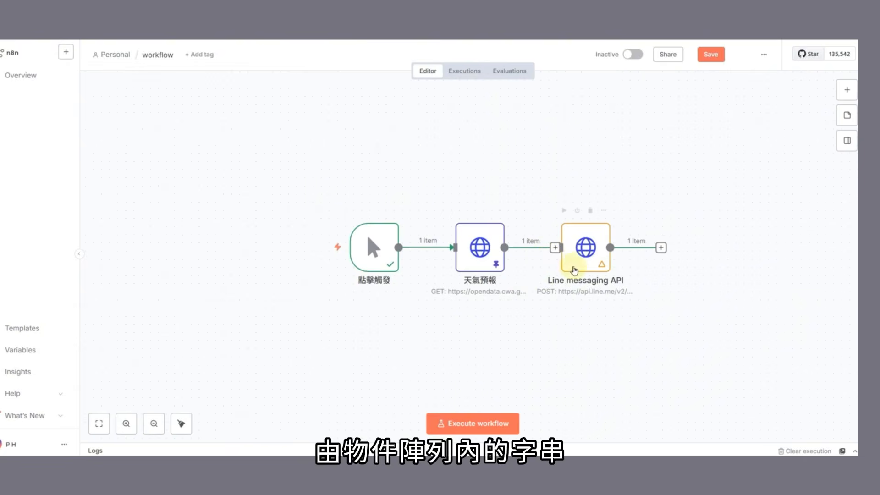
{"action": "left_click_drag", "start_coordinate": [576, 269], "coordinate": [681, 215]}
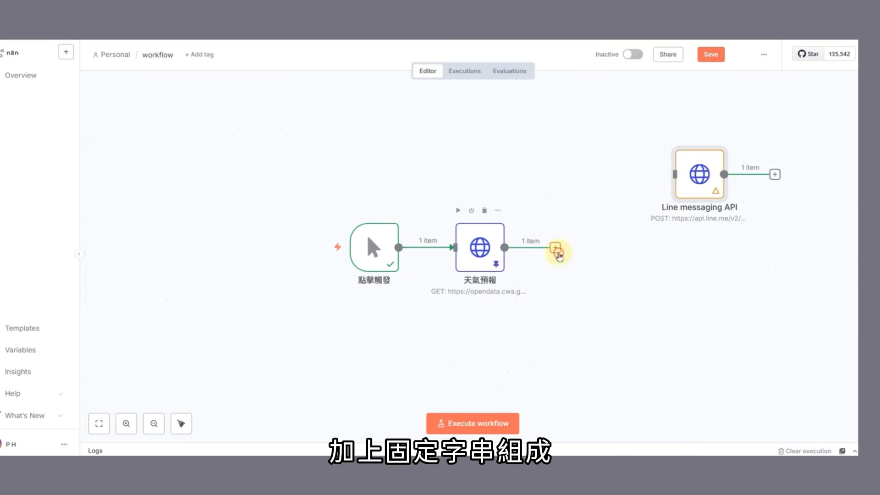
- Add an HTML node after 天氣預報 with the Generate HTML template action
{"action": "left_click", "coordinate": [555, 248]}
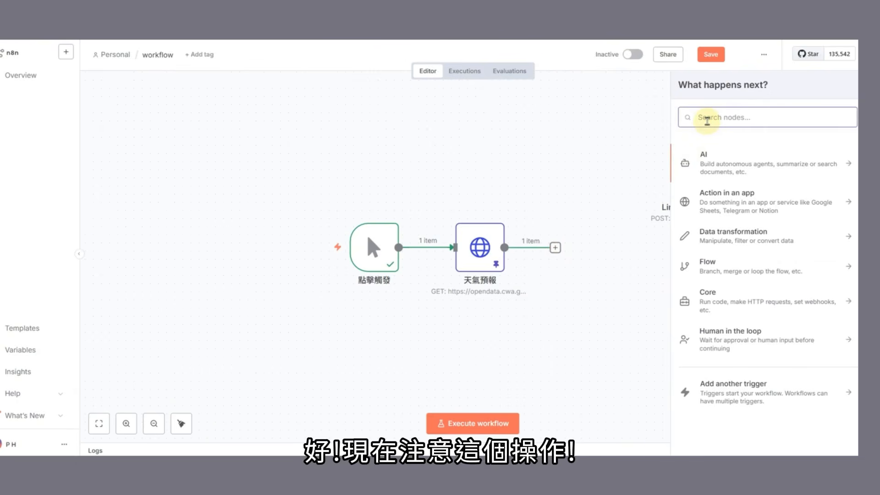
{"action": "type", "text": "html"}
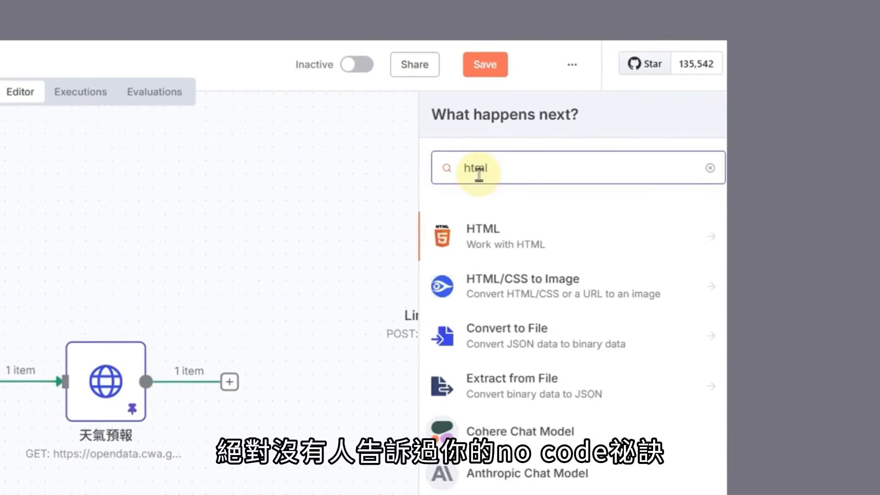
{"action": "left_click", "coordinate": [494, 238]}
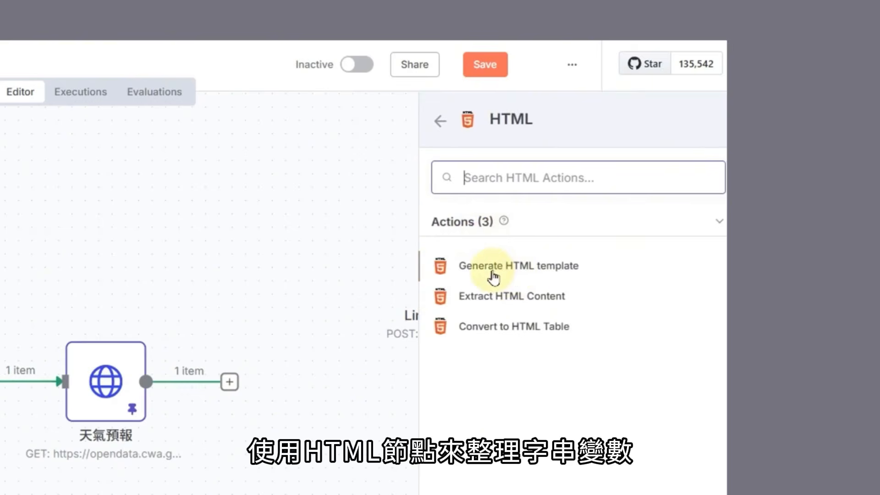
{"action": "left_click", "coordinate": [493, 275]}
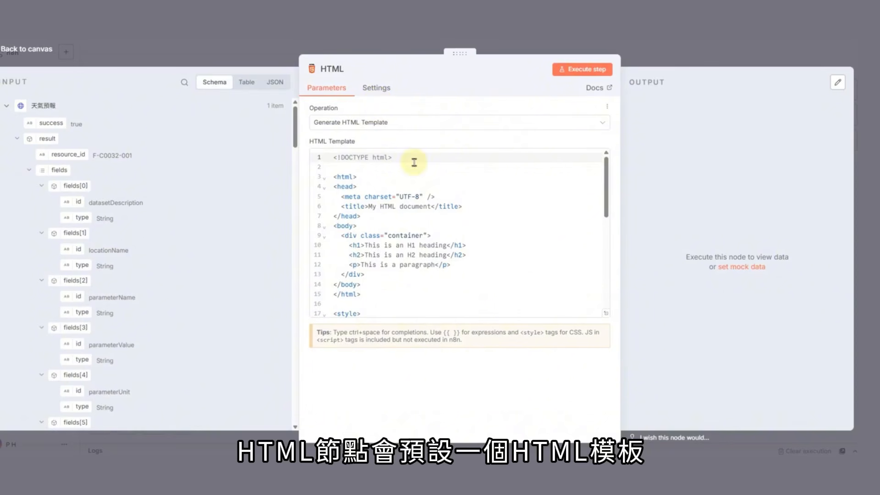
- Replace the whole default HTML template with a first line of 上午: followed by the parameterName field of weatherElement[0] time[0]
{"action": "scroll", "coordinate": [418, 193], "scroll_direction": "down", "scroll_amount": 5}
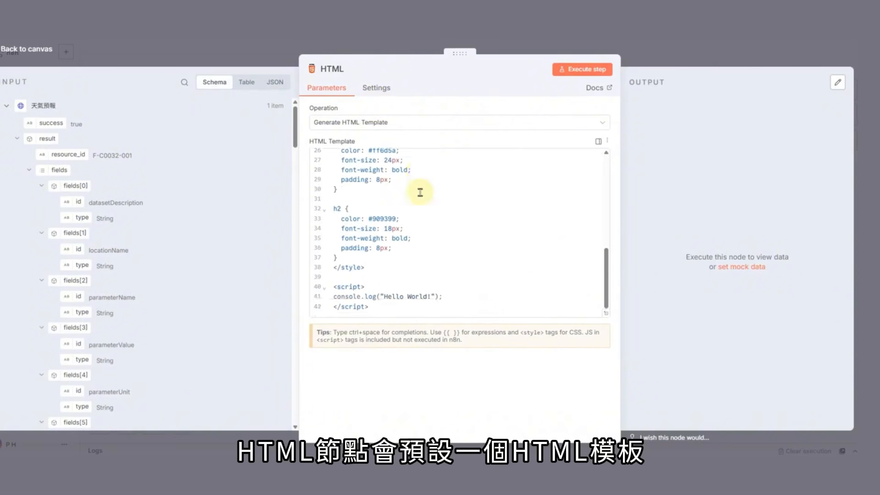
{"action": "left_click_drag", "start_coordinate": [369, 306], "coordinate": [282, 94]}
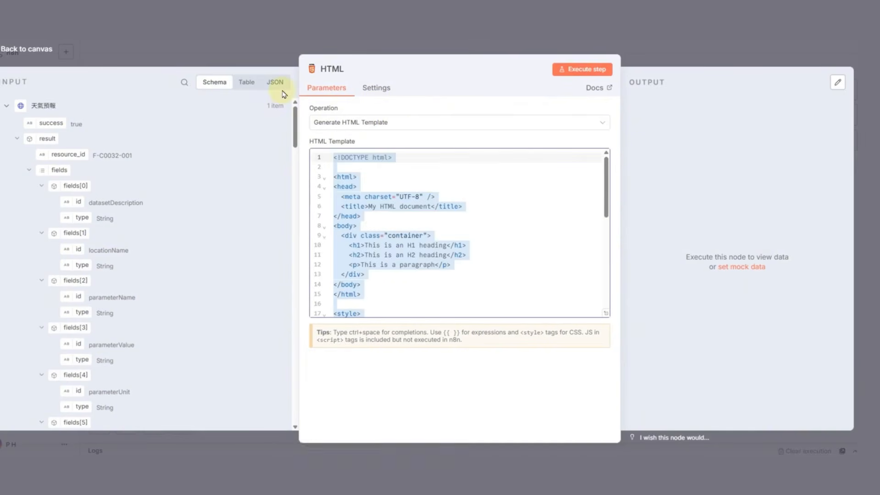
{"action": "key", "text": "BackSpace"}
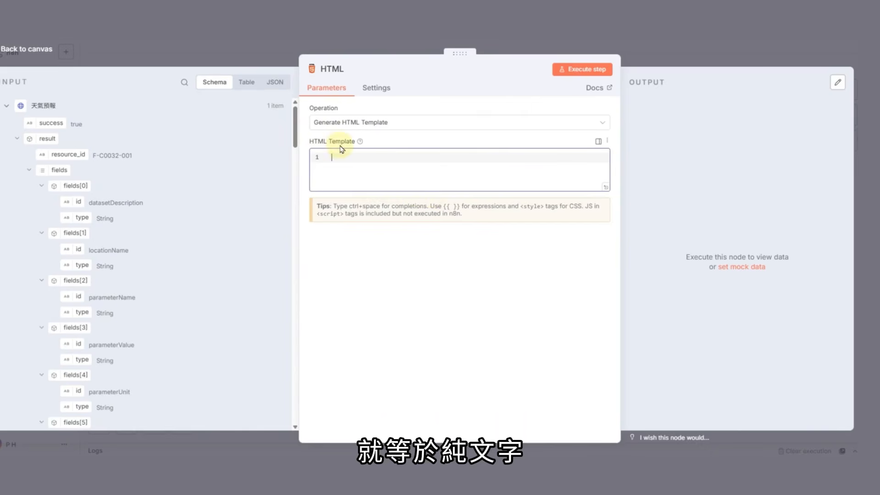
{"action": "type", "text": "上午:"}
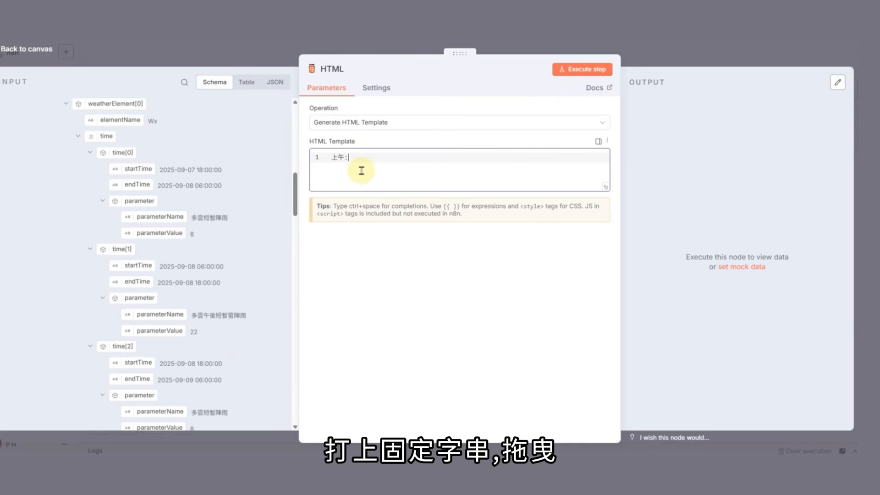
{"action": "left_click_drag", "start_coordinate": [160, 216], "coordinate": [362, 171]}
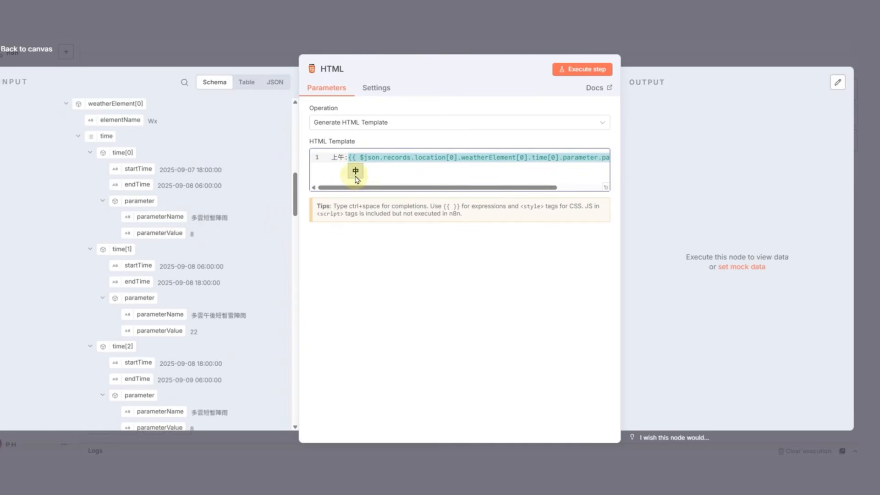
{"action": "key", "text": "Return"}
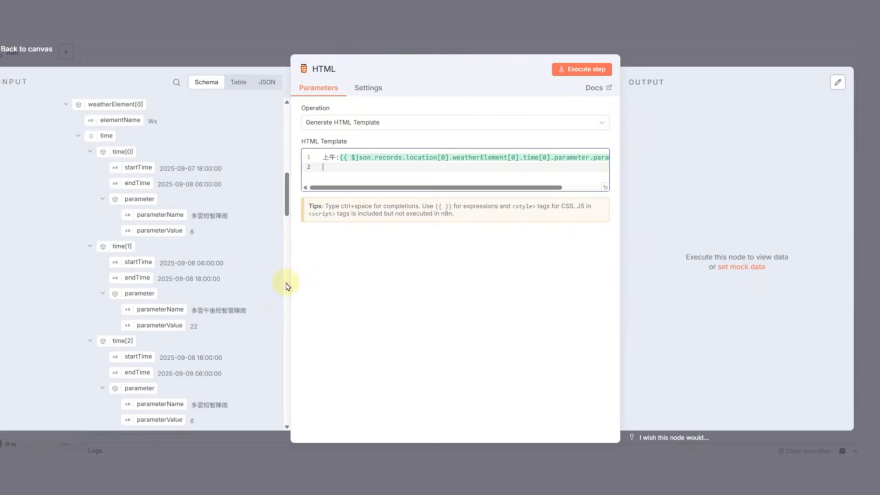
- Add a second template line of 降雨機率: followed by the parameterName field of weatherElement[1] time[0]
{"action": "scroll", "coordinate": [275, 275], "scroll_direction": "down", "scroll_amount": 5}
{"action": "type", "text": "降一中月田"}
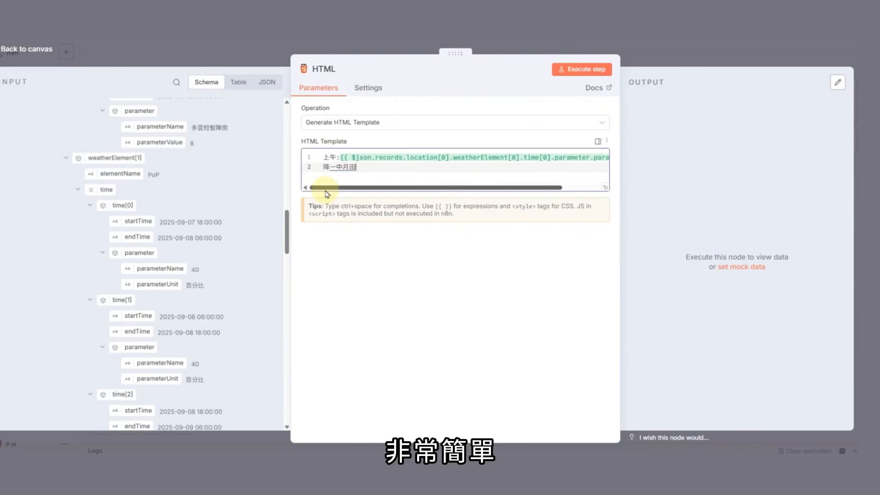
{"action": "type", "text": "雨機率:"}
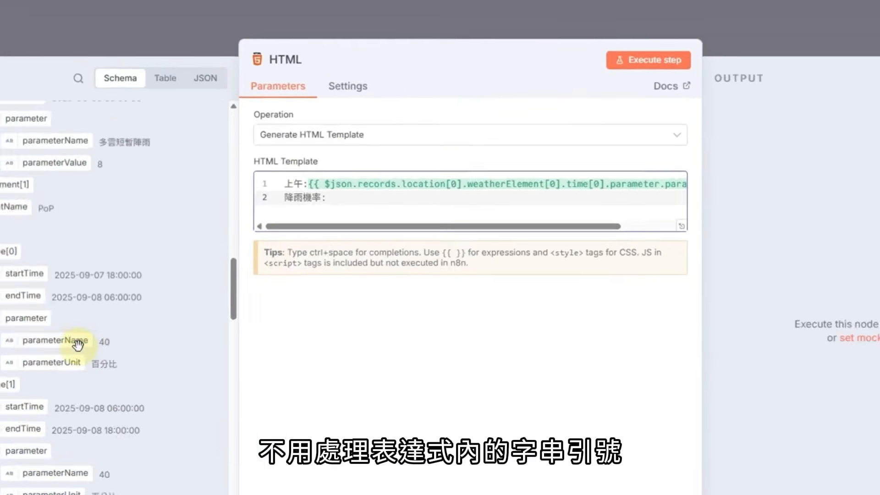
{"action": "left_click_drag", "start_coordinate": [160, 268], "coordinate": [348, 167]}
{"action": "key", "text": "Return"}
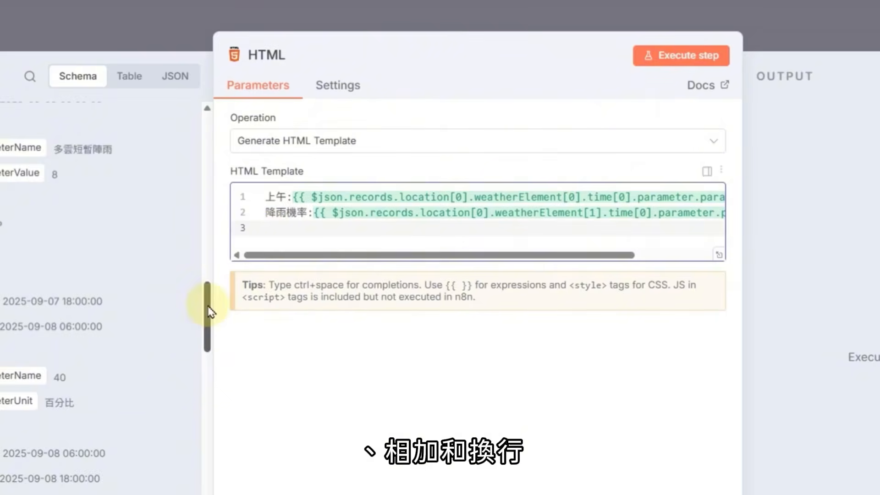
- Add a third template line of 最高溫度: followed by the parameterName field of weatherElement[4] time[0]
{"action": "left_click_drag", "start_coordinate": [207, 304], "coordinate": [203, 429]}
{"action": "left_click", "coordinate": [284, 244]}
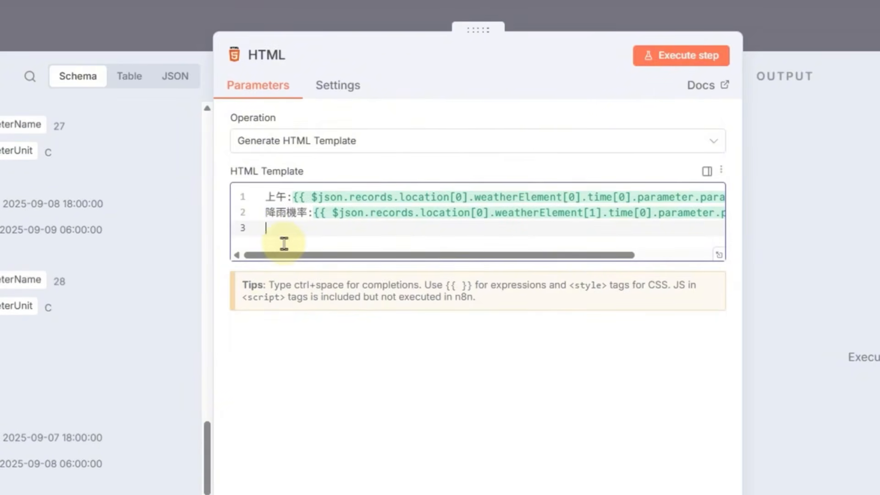
{"action": "type", "text": "最高溫度:"}
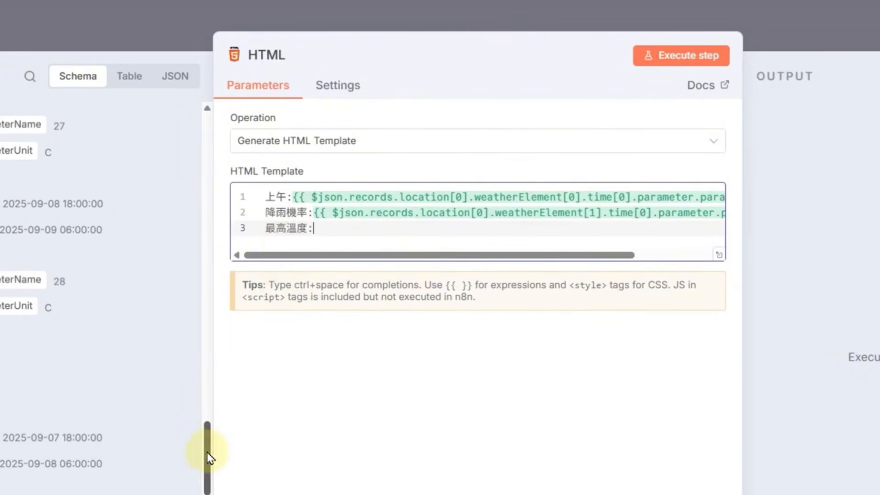
{"action": "left_click_drag", "start_coordinate": [208, 458], "coordinate": [208, 494]}
{"action": "left_click_drag", "start_coordinate": [22, 415], "coordinate": [358, 231]}
{"action": "key", "text": "Return"}
- Add a fourth template line of 最低溫度: followed by the parameterName field of weatherElement[2] time[0]
{"action": "type", "text": "最低溫度:"}
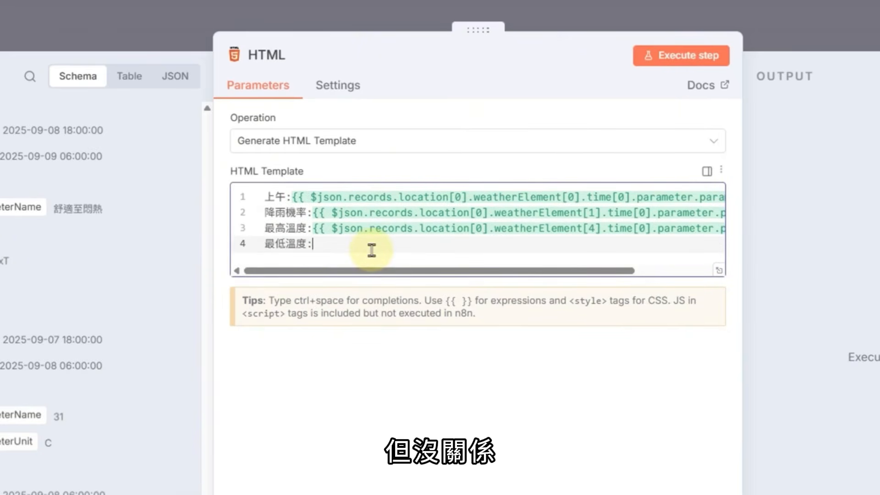
{"action": "scroll", "coordinate": [101, 275], "scroll_direction": "down", "scroll_amount": 4}
{"action": "left_click_drag", "start_coordinate": [23, 208], "coordinate": [300, 259]}
{"action": "key", "text": "Return"}
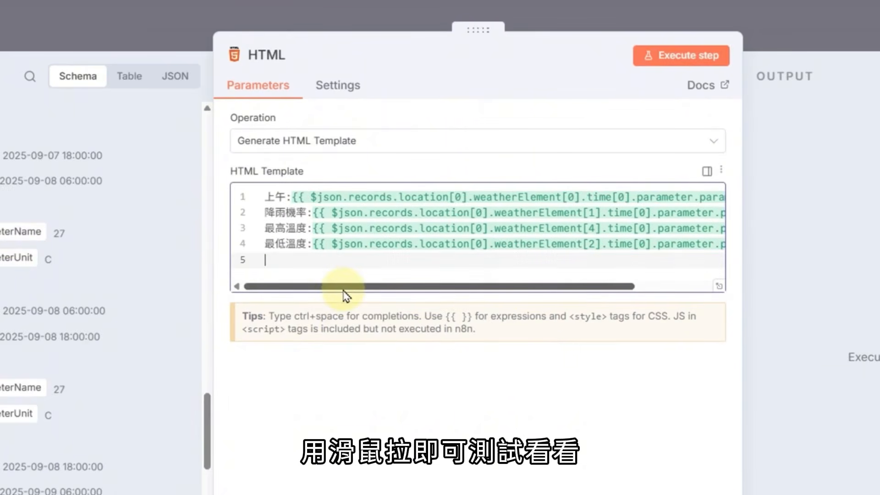
- Add a fifth template line of 體感: followed by the parameterName field of weatherElement[3] time[0], execute the node and view its output as JSON
{"action": "type", "text": "體感:"}
{"action": "left_click_drag", "start_coordinate": [207, 440], "coordinate": [207, 481]}
{"action": "left_click_drag", "start_coordinate": [23, 373], "coordinate": [320, 259]}
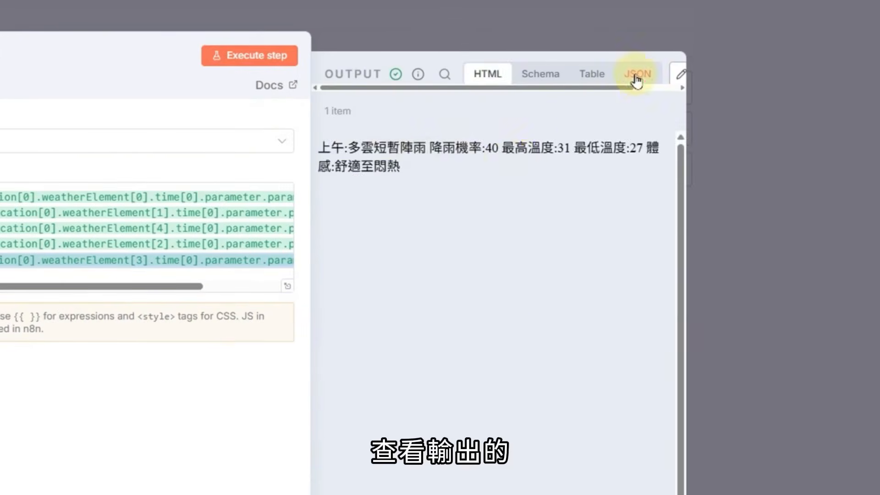
{"action": "left_click", "coordinate": [637, 73]}
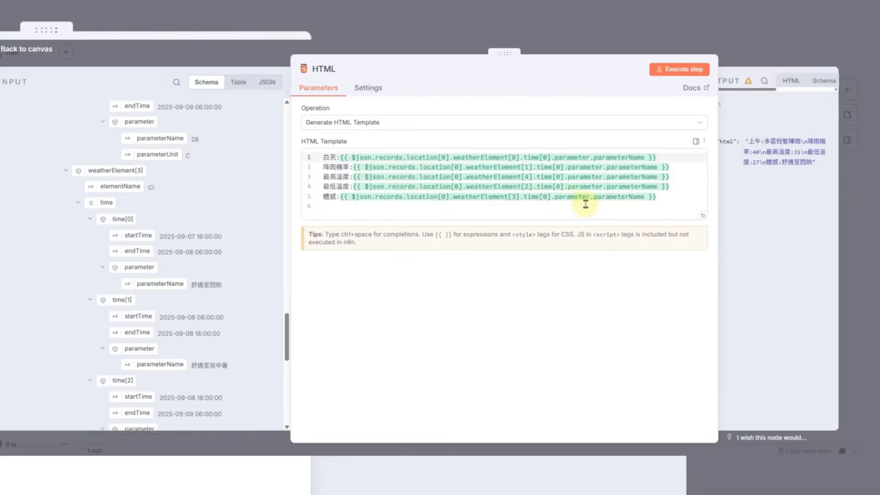
- Paste a copy of the five 白天 template lines below them, relabel the copy 晚上, and change its time indexes to 1
{"action": "left_click", "coordinate": [658, 207]}
{"action": "type", "text": "白天:{{ $json.records.location[0].weatherElement[0].time[0].parameter.parameterName }} 降雨機率:{{ $json.records.location[0].weatherElement[1].time[0].parameter.parameterName }} 最高溫度:{{ $json.records.location[0].weatherElement[4].time[0].parameter.parameterName }} 最低溫度:{{ $json.records.location[0].weatherElement[2].time[0].parameter.parameterName }} 體感:{{ $json.records.location[0].weatherElement[3].time[0].parameter.parameterName }}"}
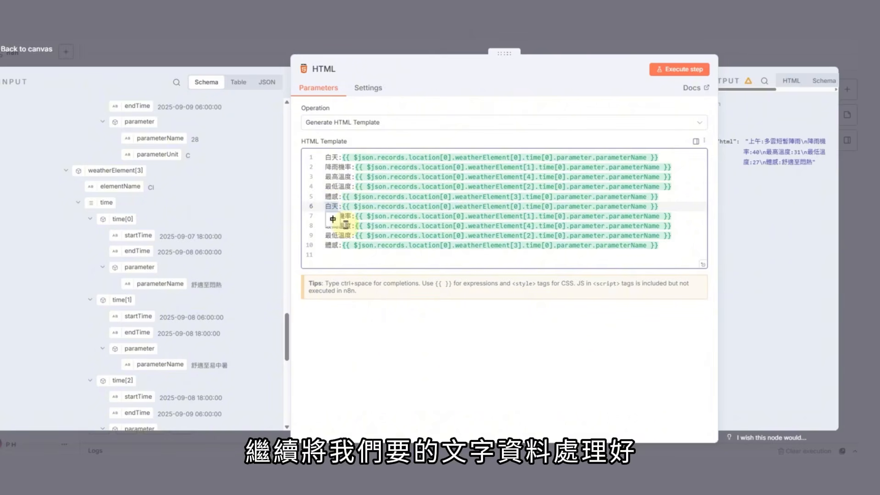
{"action": "double_click", "coordinate": [547, 207]}
{"action": "type", "text": "1"}
{"action": "double_click", "coordinate": [560, 217]}
{"action": "type", "text": "1"}
{"action": "double_click", "coordinate": [560, 226]}
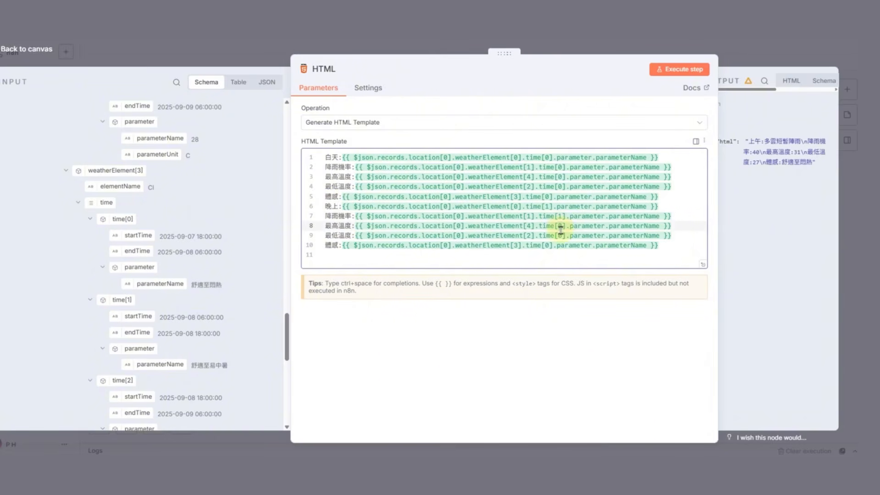
{"action": "type", "text": "1"}
{"action": "double_click", "coordinate": [560, 235]}
{"action": "type", "text": "1"}
{"action": "double_click", "coordinate": [547, 245]}
{"action": "type", "text": "1"}
- Execute the HTML node, pin its output data while viewing it as JSON, and return to the canvas
{"action": "left_click", "coordinate": [680, 69]}
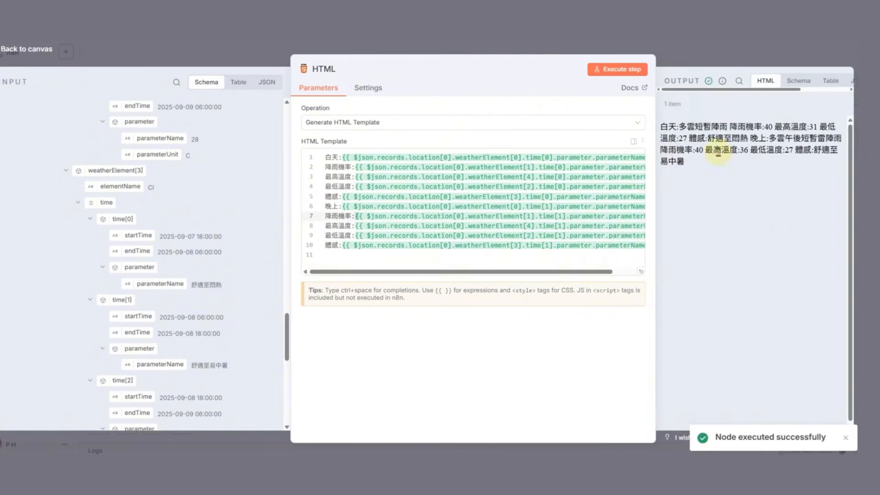
{"action": "left_click_drag", "start_coordinate": [796, 90], "coordinate": [846, 89]}
{"action": "left_click", "coordinate": [790, 81]}
{"action": "left_click_drag", "start_coordinate": [656, 342], "coordinate": [551, 340]}
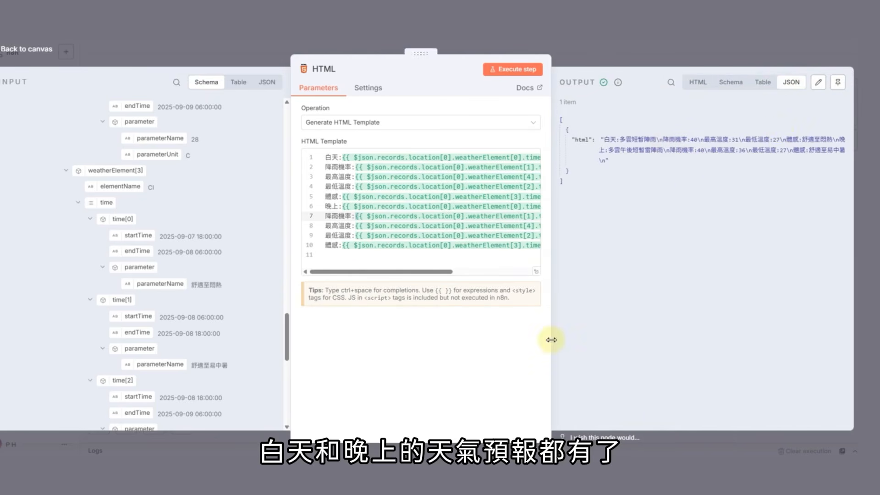
{"action": "left_click", "coordinate": [838, 81]}
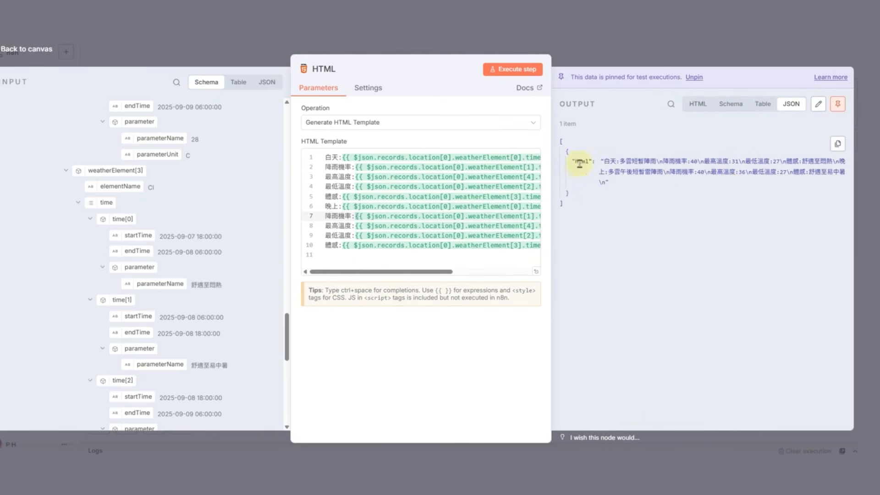
{"action": "key", "text": "Escape"}
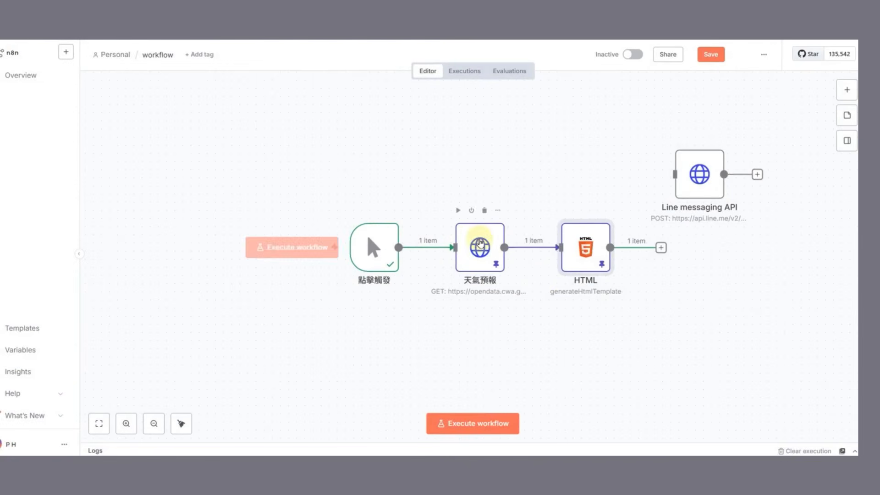
- Connect the HTML node's output to the Line messaging API node, align that node with the chain, and open it
{"action": "left_click_drag", "start_coordinate": [665, 253], "coordinate": [696, 267]}
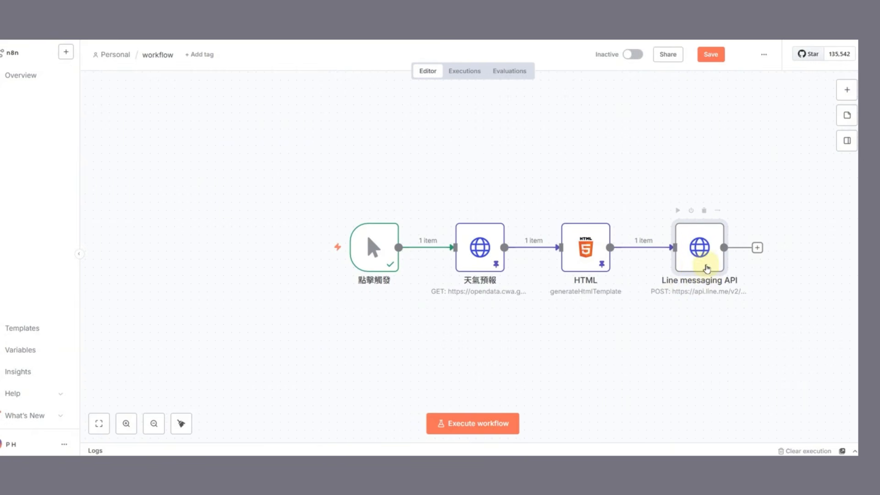
{"action": "double_click", "coordinate": [708, 269]}
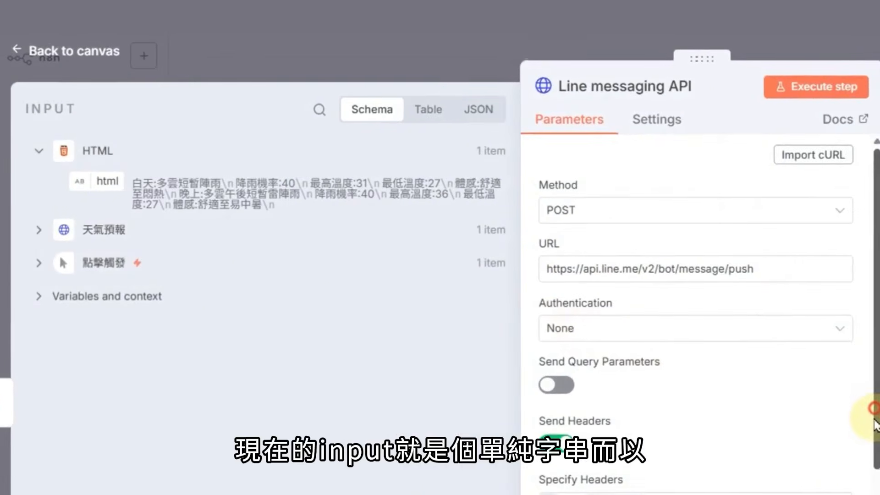
- Replace the message text value in the Line messaging API node's JSON body with {{ JSON.stringify($json.html) }}
{"action": "left_click_drag", "start_coordinate": [877, 421], "coordinate": [495, 387]}
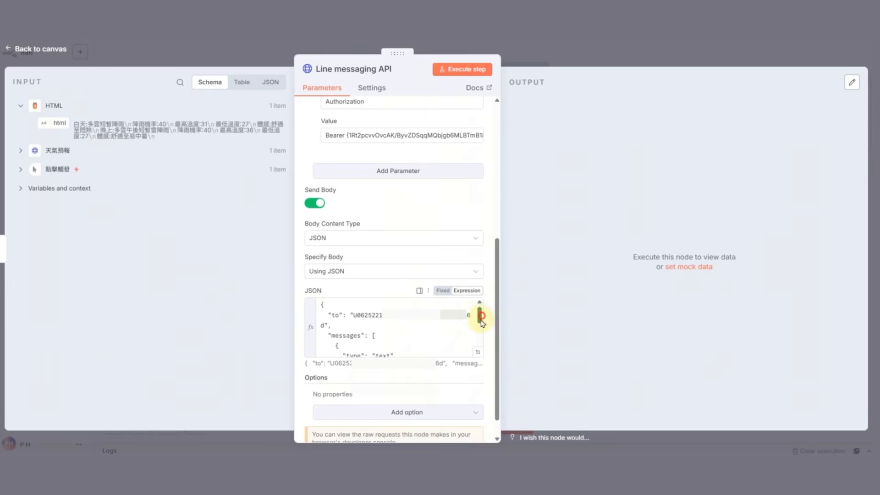
{"action": "left_click_drag", "start_coordinate": [481, 320], "coordinate": [481, 334]}
{"action": "left_click_drag", "start_coordinate": [371, 311], "coordinate": [444, 349]}
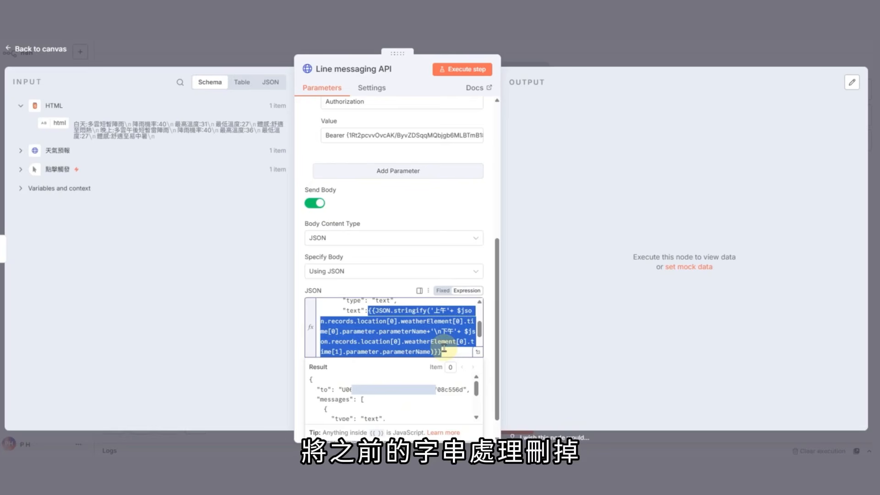
{"action": "key", "text": "BackSpace"}
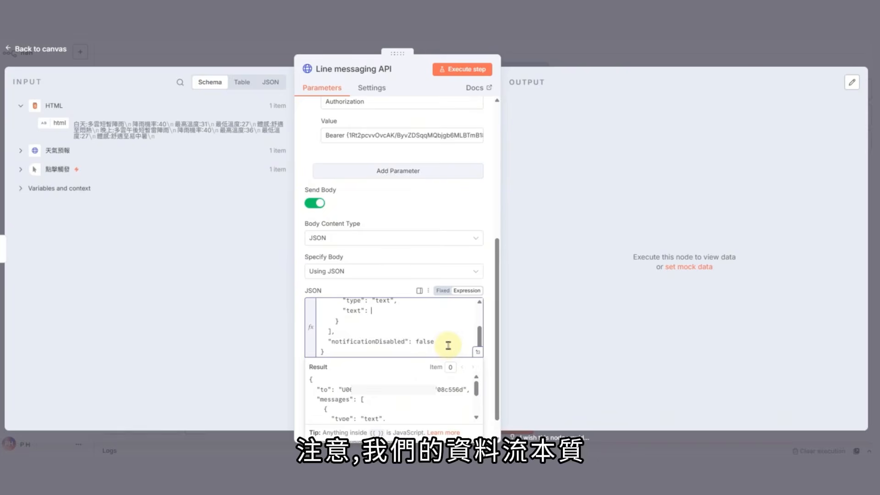
{"action": "type", "text": "{{"}
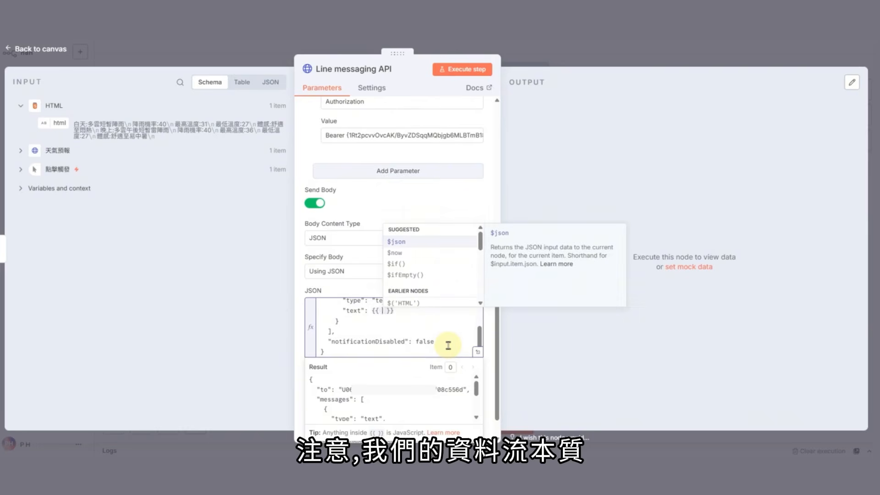
{"action": "key", "text": "Escape"}
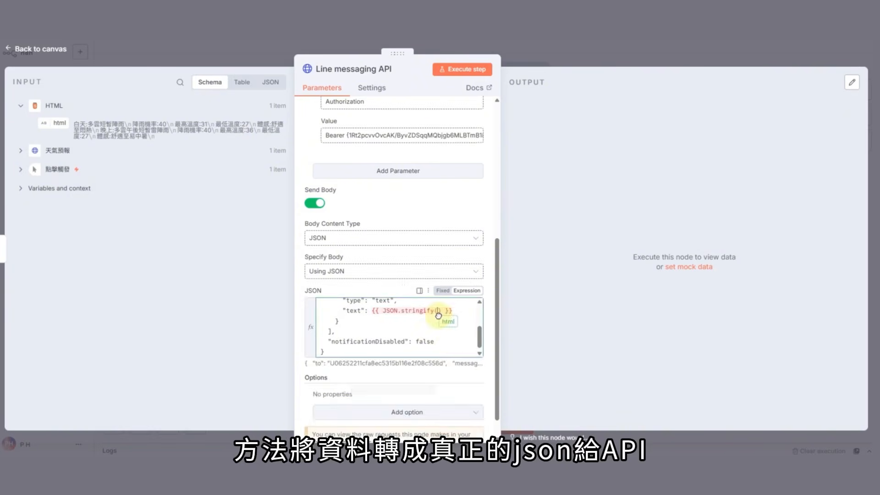
{"action": "left_click_drag", "start_coordinate": [60, 122], "coordinate": [440, 315]}
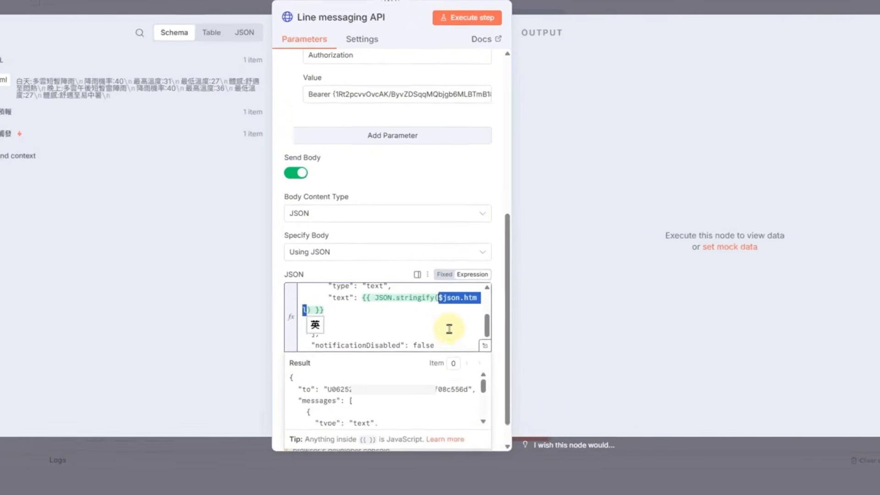
{"action": "left_click", "coordinate": [450, 329]}
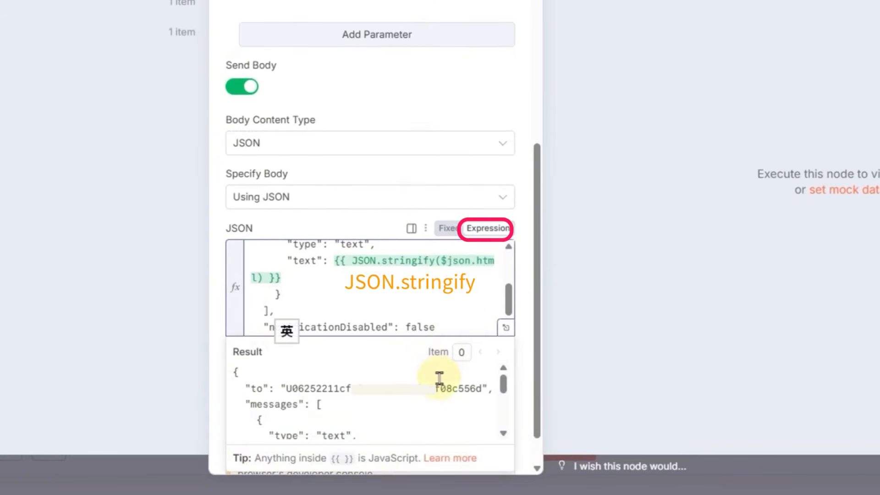
- Execute the Line messaging API node and switch to another window
{"action": "scroll", "coordinate": [439, 378], "scroll_direction": "down", "scroll_amount": 5}
{"action": "scroll", "coordinate": [438, 379], "scroll_direction": "up", "scroll_amount": 3}
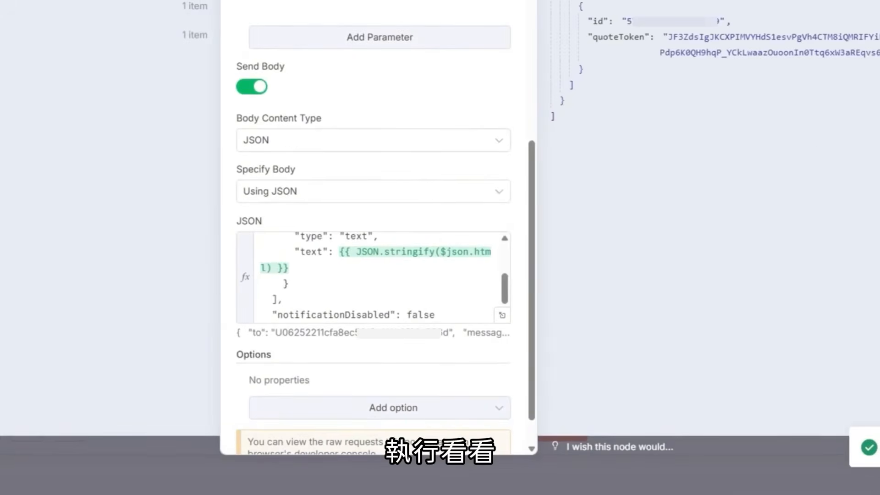
{"action": "key", "text": "alt+Tab"}
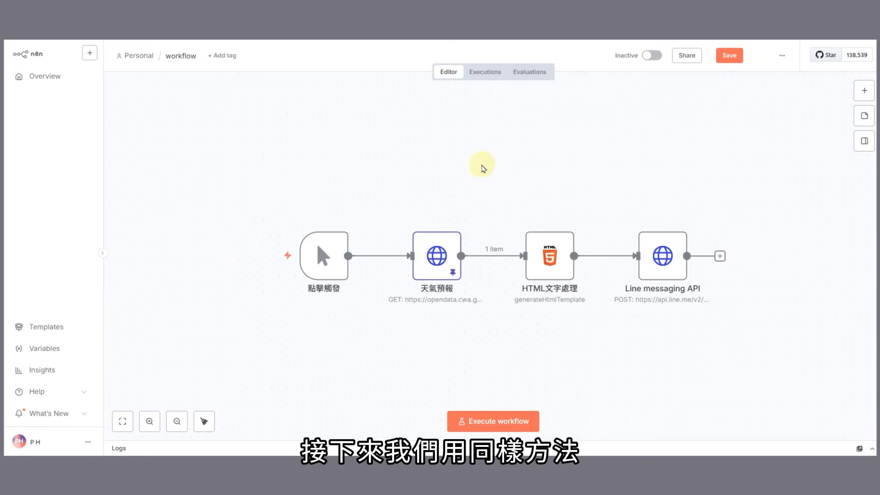
- Move the four-node chain higher on the canvas and add an HTTP Request node branching from 點擊觸發
{"action": "left_click_drag", "start_coordinate": [745, 205], "coordinate": [296, 307]}
{"action": "left_click_drag", "start_coordinate": [338, 259], "coordinate": [305, 183]}
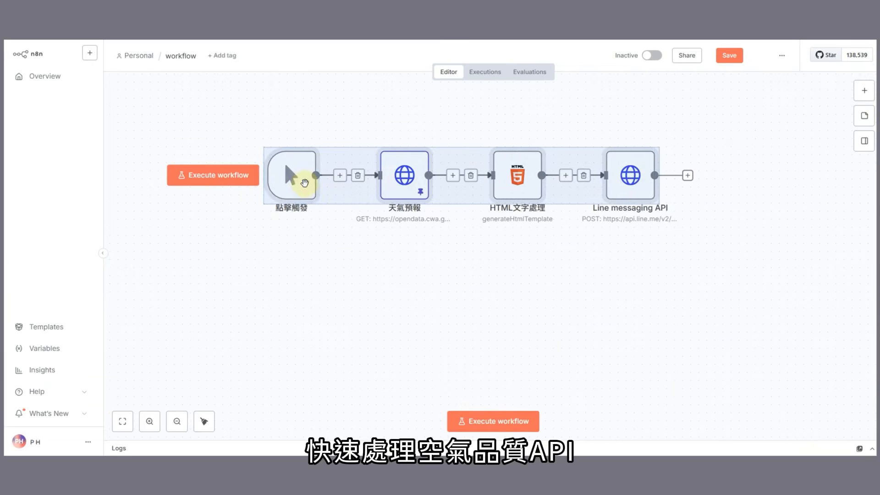
{"action": "left_click", "coordinate": [321, 266]}
{"action": "key", "text": "Tab"}
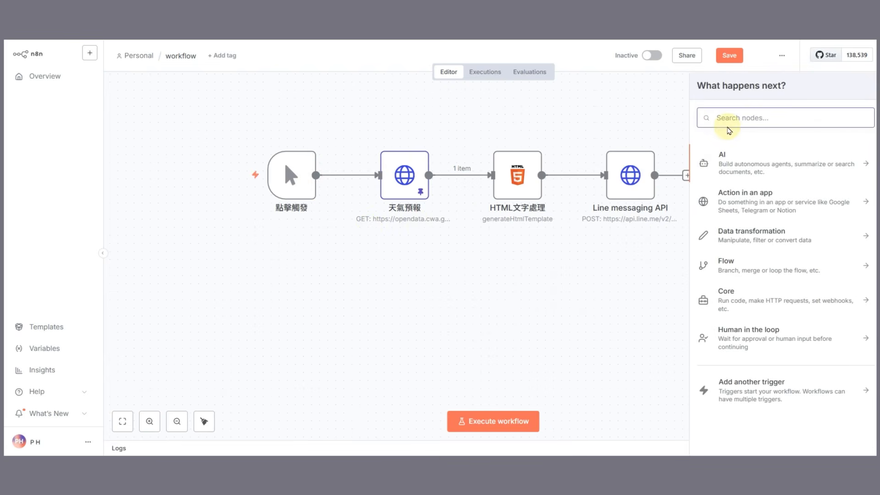
{"action": "type", "text": "http"}
{"action": "left_click", "coordinate": [733, 161]}
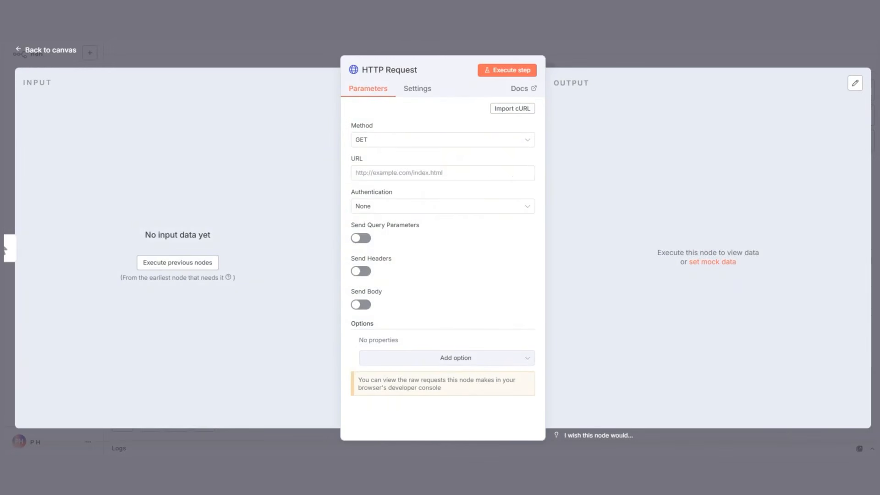
- Paste the data.moenv.gov.tw aqx_p_432 request URL with its API key into the new node and rename it 空氣品質
{"action": "left_click", "coordinate": [440, 172]}
{"action": "key", "text": "ctrl+v"}
{"action": "left_click", "coordinate": [381, 68]}
{"action": "type", "text": "十"}
{"action": "key", "text": "shift"}
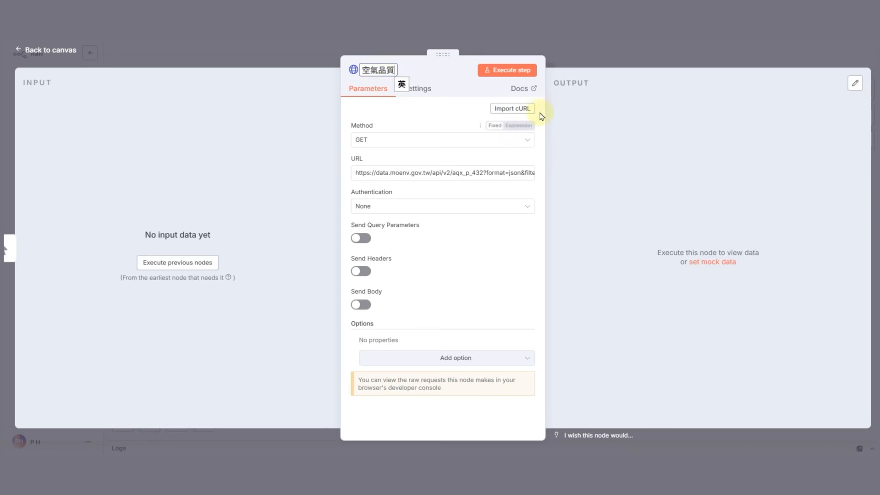
{"action": "left_click", "coordinate": [540, 116]}
- Execute the 空氣品質 node, pin its output data, and return to the canvas
{"action": "left_click", "coordinate": [507, 70]}
{"action": "scroll", "coordinate": [852, 176], "scroll_direction": "down", "scroll_amount": 15}
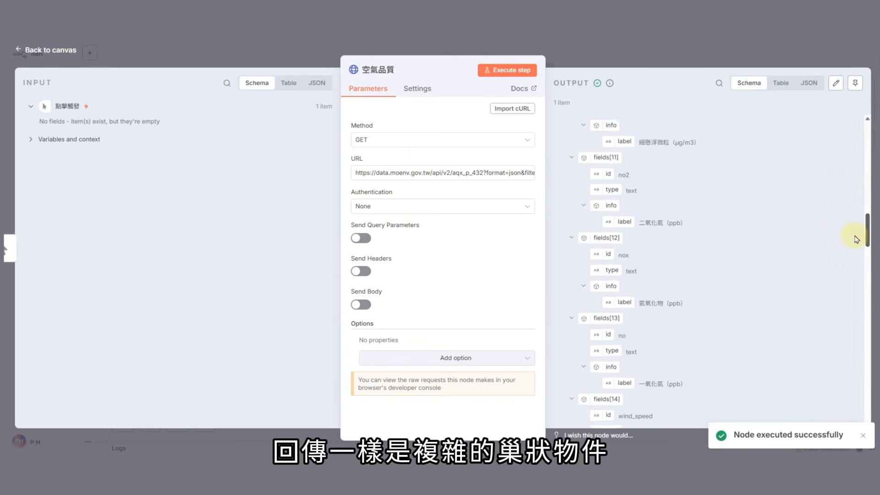
{"action": "left_click", "coordinate": [855, 83]}
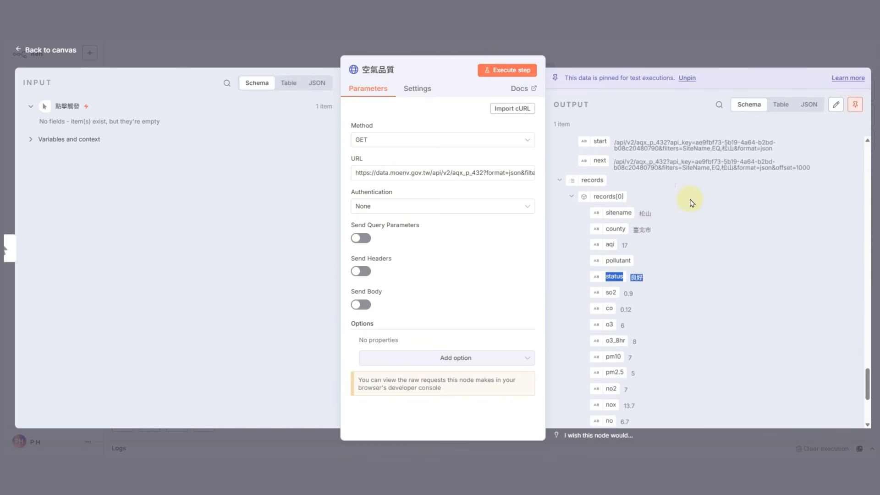
{"action": "key", "text": "Escape"}
- Add an HTML node with the Generate HTML Template operation after 空氣品質 and clear its default template
{"action": "left_click", "coordinate": [471, 256]}
{"action": "type", "text": "html"}
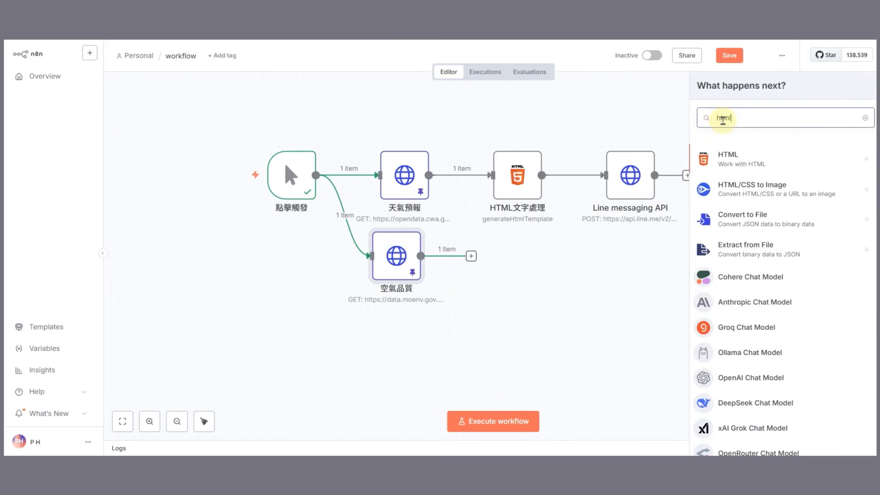
{"action": "left_click", "coordinate": [730, 167]}
{"action": "left_click", "coordinate": [730, 179]}
{"action": "left_click", "coordinate": [367, 169]}
{"action": "key", "text": "ctrl+a"}
{"action": "key", "text": "BackSpace"}
- Insert the status field of records[0] into the HTML template and rename the node HTML文字處理1
{"action": "scroll", "coordinate": [255, 287], "scroll_direction": "down", "scroll_amount": 15}
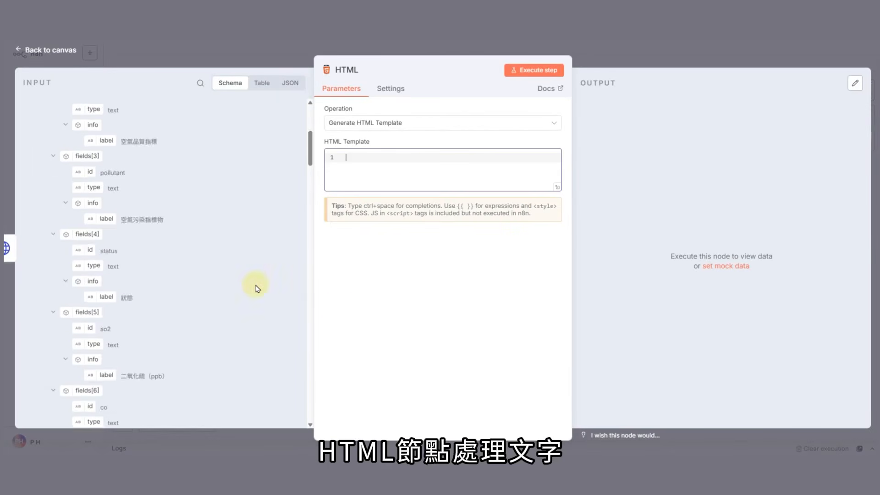
{"action": "left_click_drag", "start_coordinate": [96, 322], "coordinate": [358, 158]}
{"action": "left_click", "coordinate": [362, 70]}
{"action": "type", "text": "臺字卜心"}
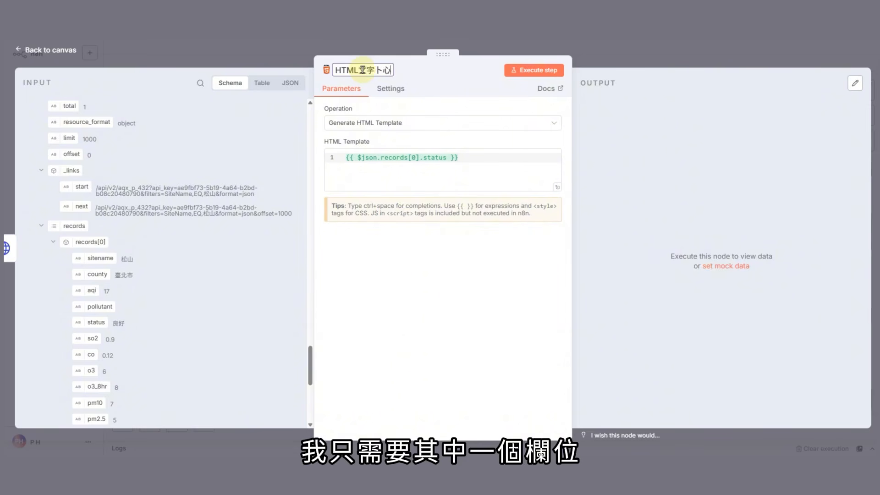
{"action": "left_click", "coordinate": [737, 85]}
- Execute HTML文字處理1, view its output as JSON, pin the data, and return to the canvas
{"action": "left_click", "coordinate": [531, 75]}
{"action": "left_click", "coordinate": [811, 83]}
{"action": "left_click", "coordinate": [855, 83]}
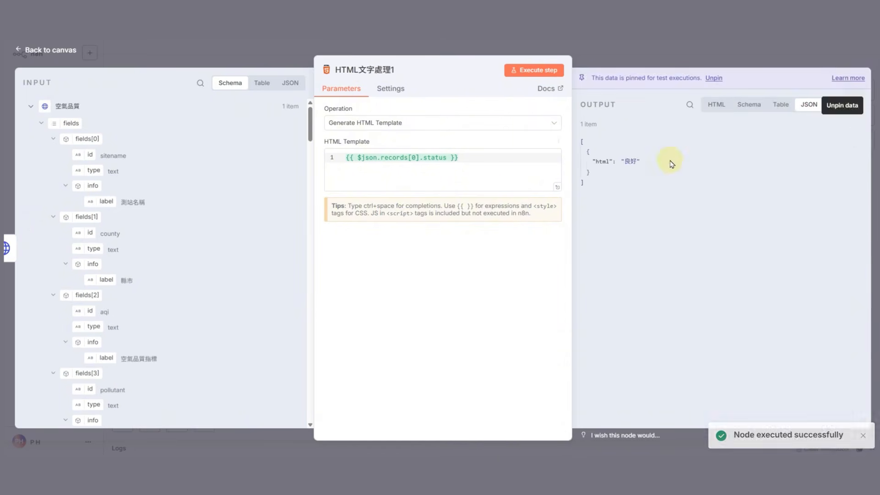
{"action": "key", "text": "Escape"}
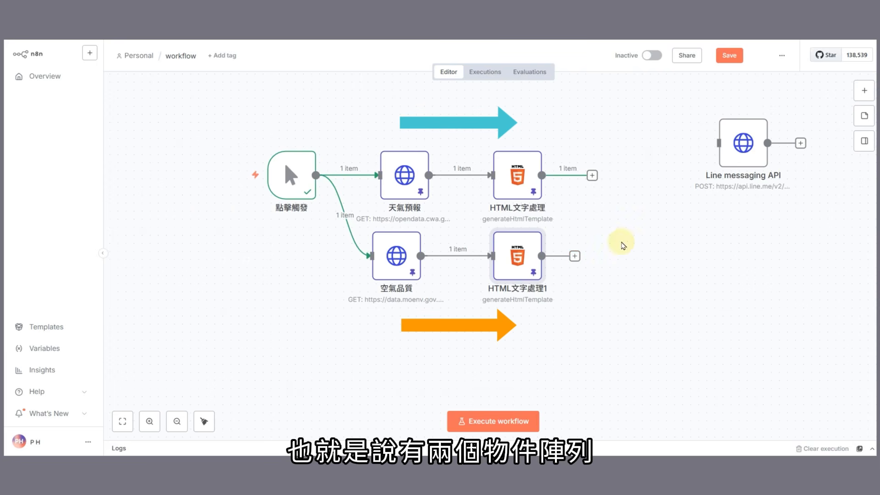
- Add a Merge node from the data transformation nodes after HTML文字處理1
{"action": "left_click", "coordinate": [864, 91]}
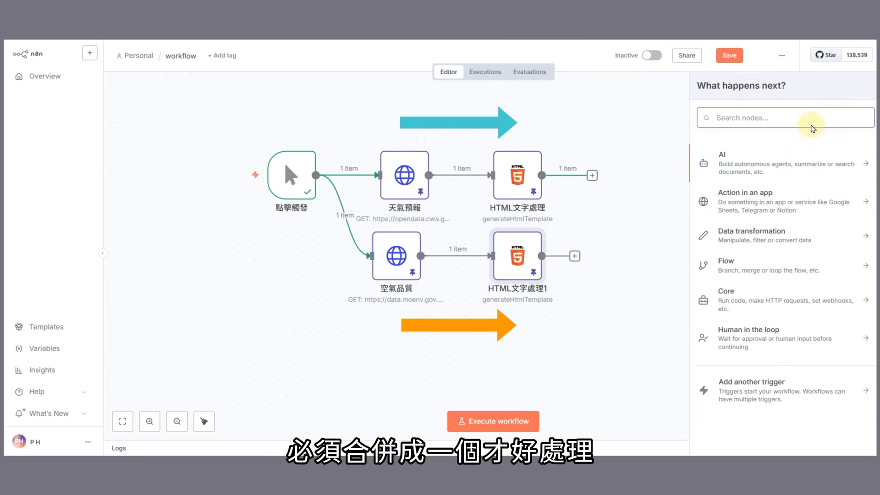
{"action": "left_click", "coordinate": [753, 236]}
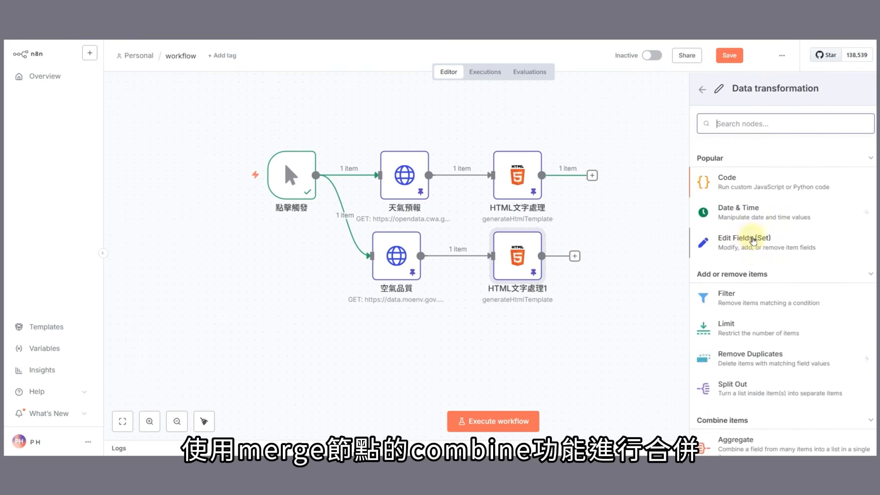
{"action": "scroll", "coordinate": [749, 262], "scroll_direction": "down", "scroll_amount": 5}
{"action": "scroll", "coordinate": [738, 247], "scroll_direction": "down", "scroll_amount": 2}
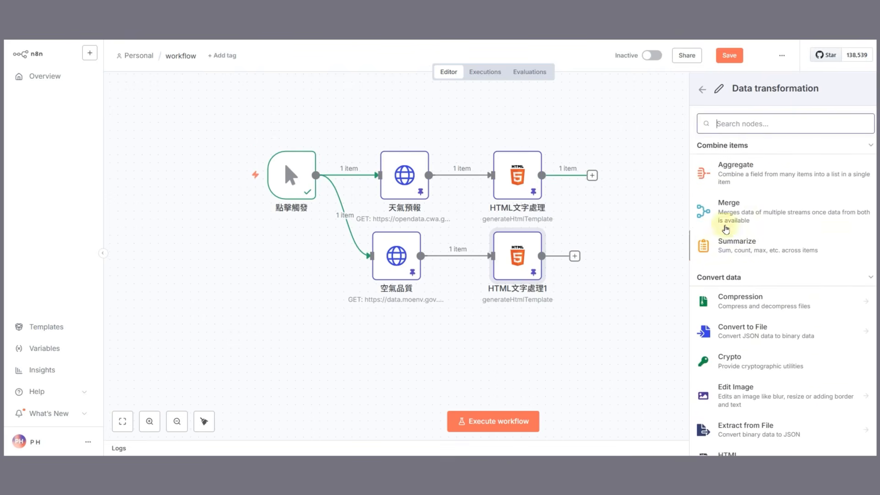
{"action": "left_click", "coordinate": [736, 213]}
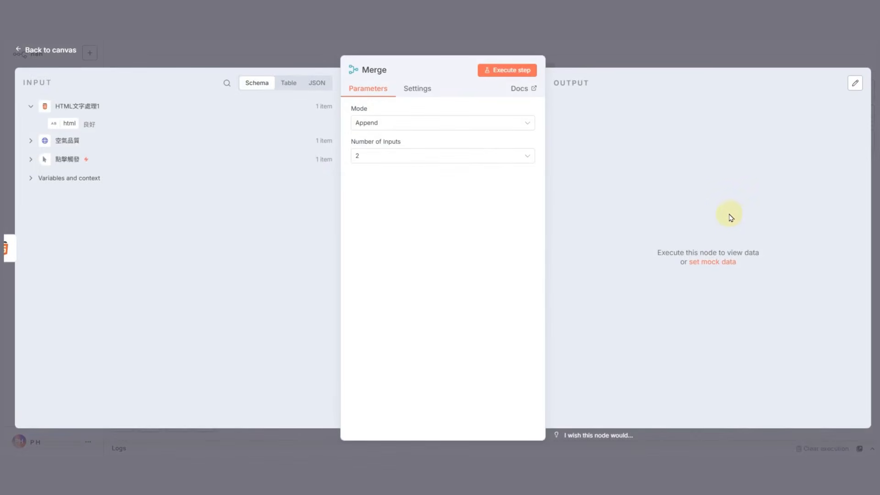
- Set the Merge node to Combine by Position with 2 inputs and return to the canvas
{"action": "left_click", "coordinate": [425, 129]}
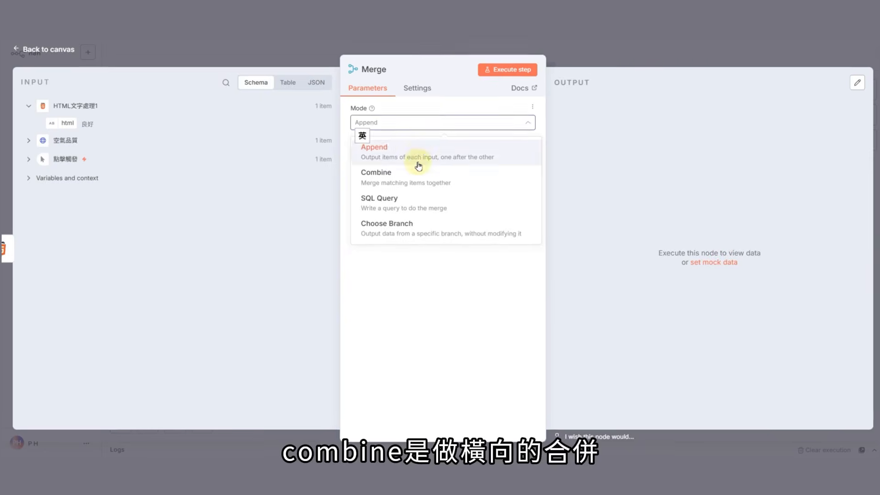
{"action": "left_click", "coordinate": [418, 170]}
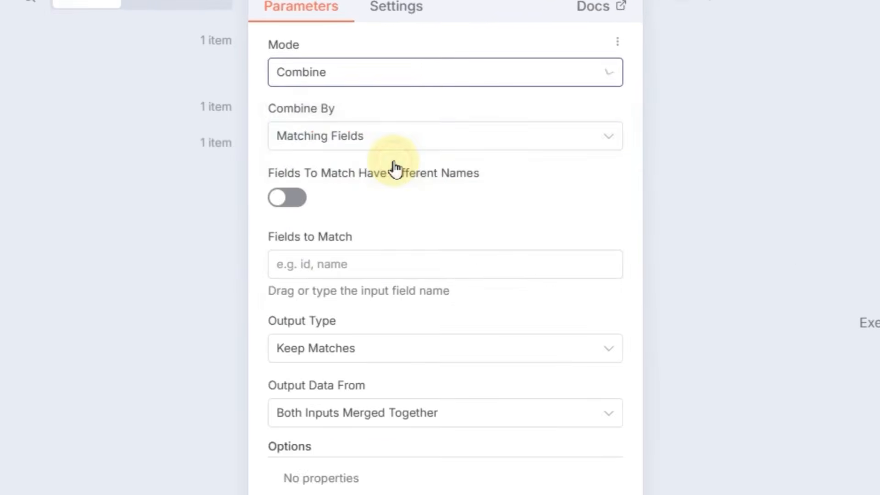
{"action": "left_click", "coordinate": [397, 140]}
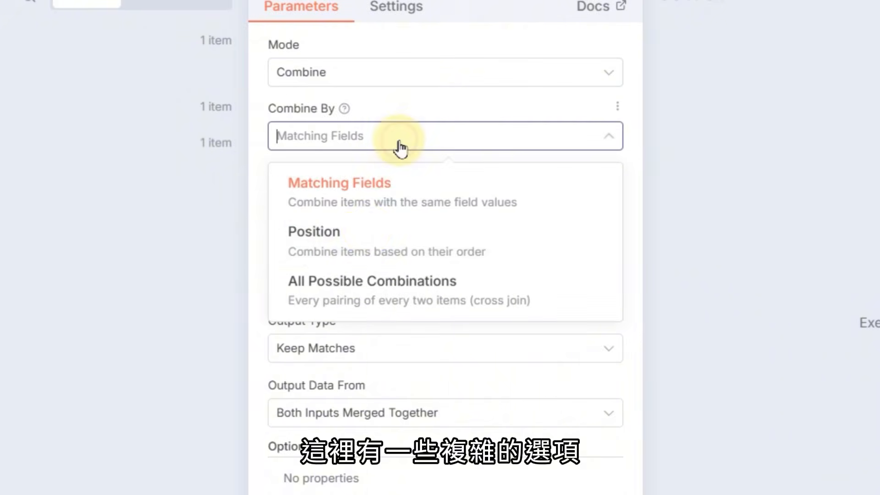
{"action": "left_click", "coordinate": [418, 235]}
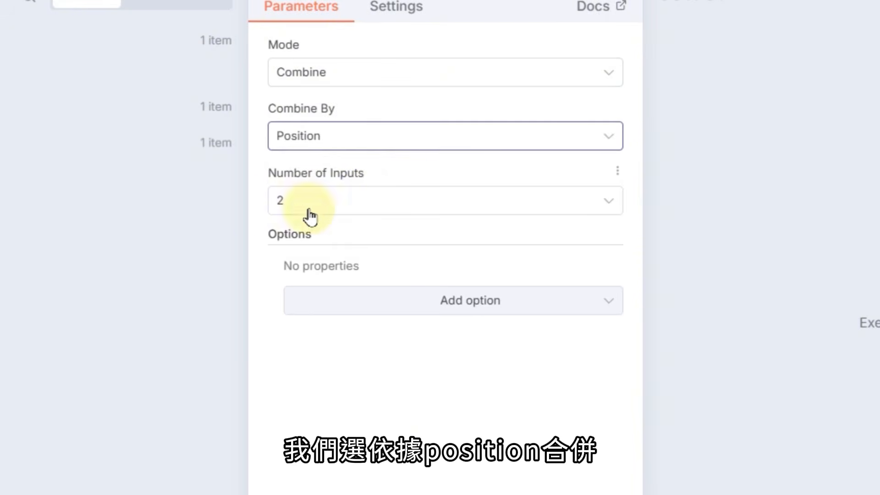
{"action": "left_click", "coordinate": [288, 215]}
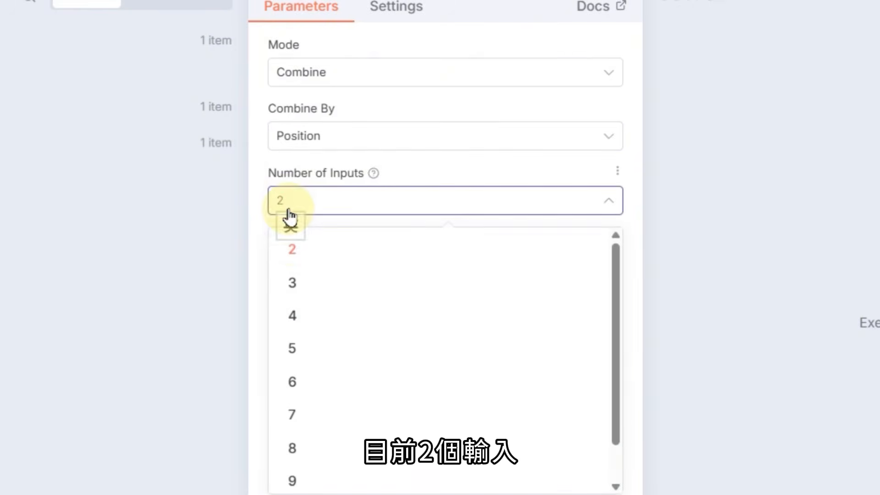
{"action": "left_click", "coordinate": [291, 256]}
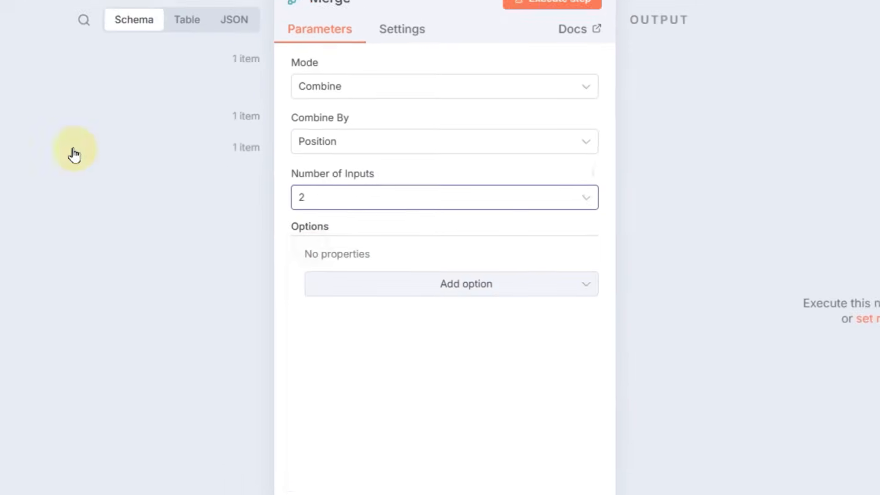
{"action": "left_click", "coordinate": [39, 53]}
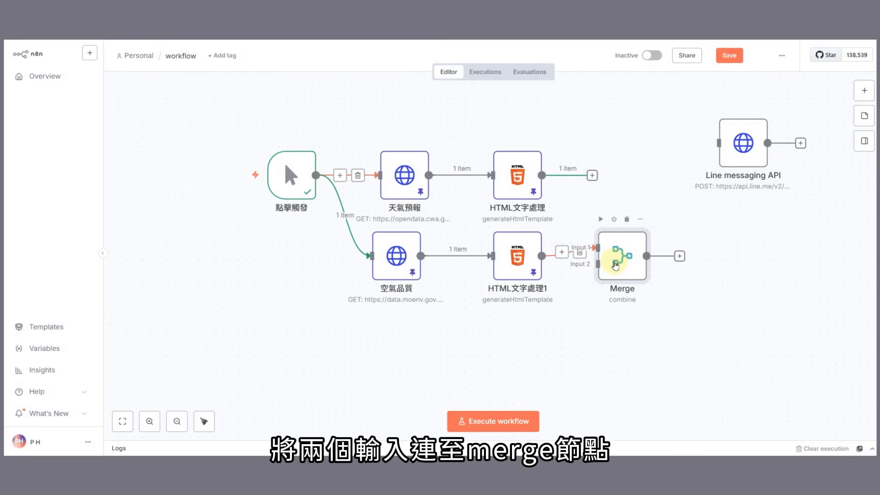
- Reposition the Merge node, connect HTML文字處理 to Input 1 and HTML文字處理1 to Input 2, and open Merge
{"action": "left_click_drag", "start_coordinate": [615, 265], "coordinate": [631, 229]}
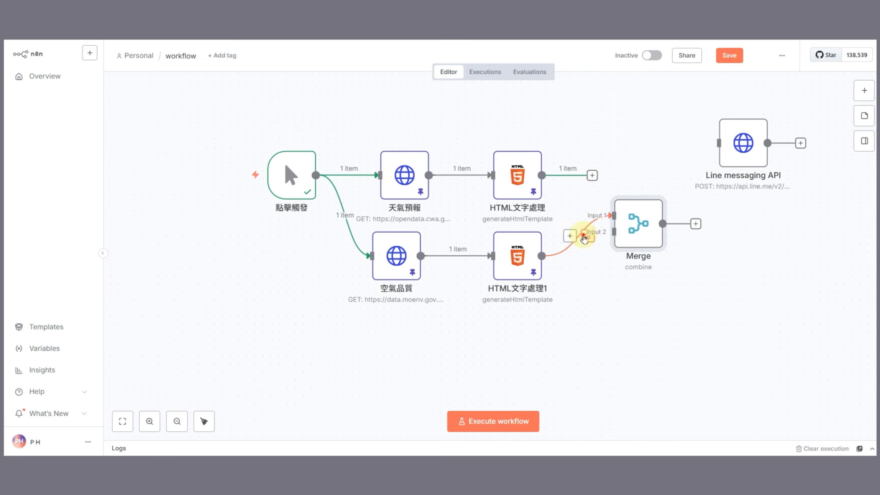
{"action": "left_click", "coordinate": [584, 237]}
{"action": "left_click_drag", "start_coordinate": [574, 257], "coordinate": [615, 232]}
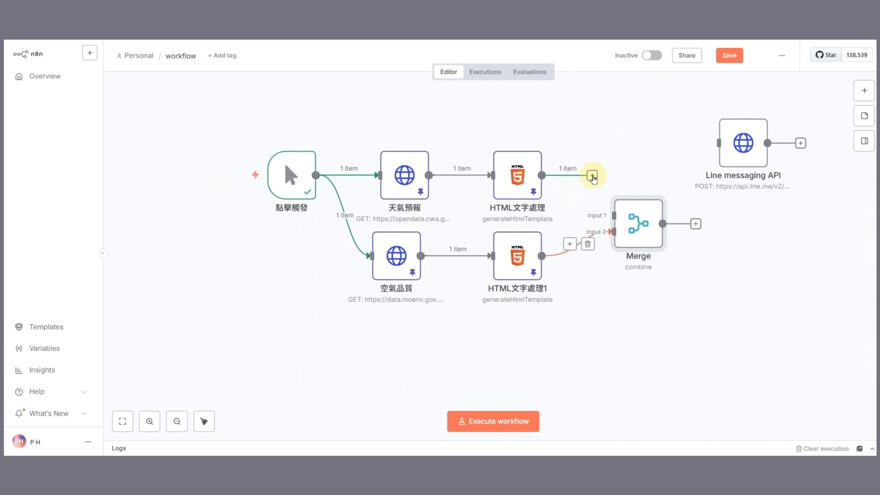
{"action": "left_click_drag", "start_coordinate": [592, 175], "coordinate": [595, 229]}
{"action": "left_click", "coordinate": [629, 232]}
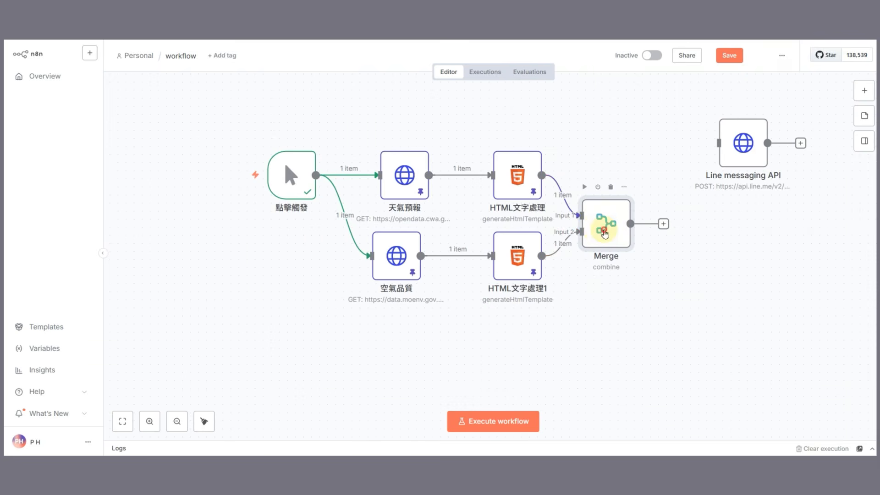
{"action": "double_click", "coordinate": [604, 233]}
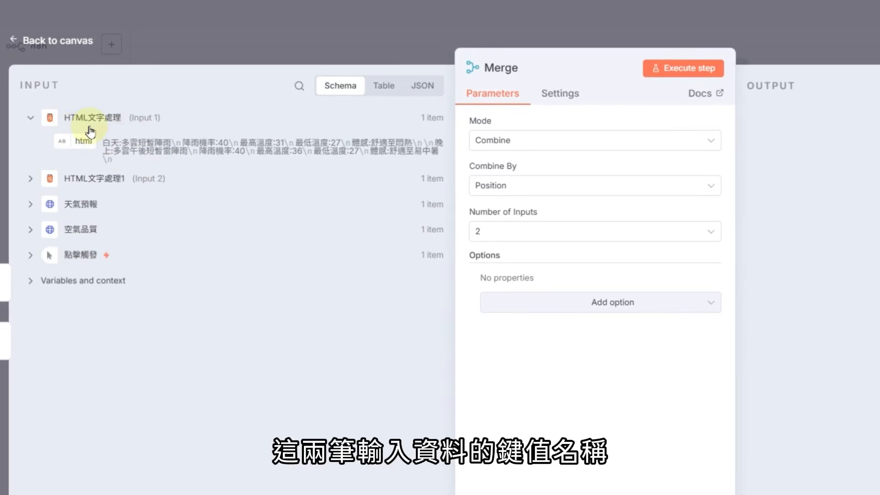
- Expand HTML文字處理1 in the Merge input and add Clash Handling set to Always Add Input Number to Field Names
{"action": "left_click", "coordinate": [31, 180]}
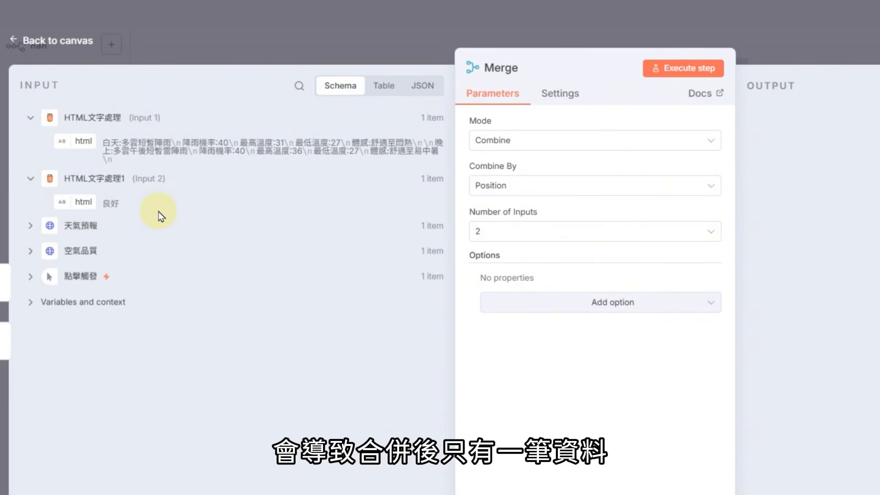
{"action": "left_click", "coordinate": [582, 314]}
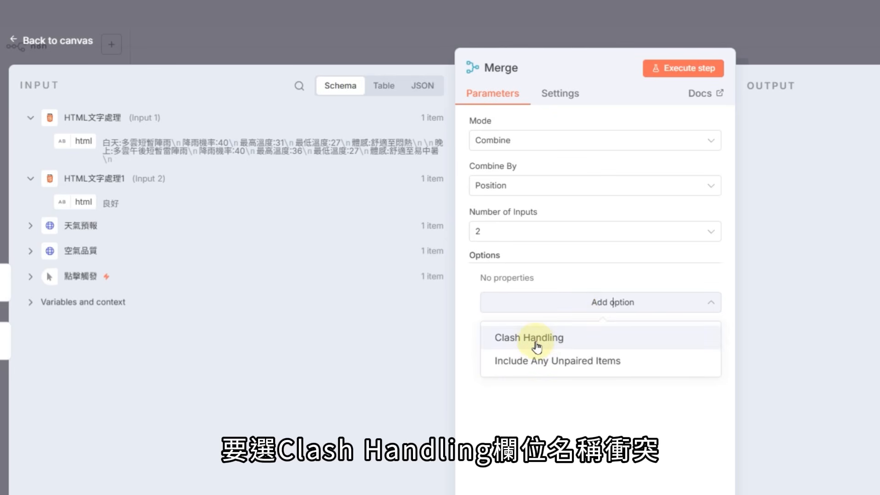
{"action": "left_click", "coordinate": [536, 344]}
{"action": "left_click", "coordinate": [563, 322]}
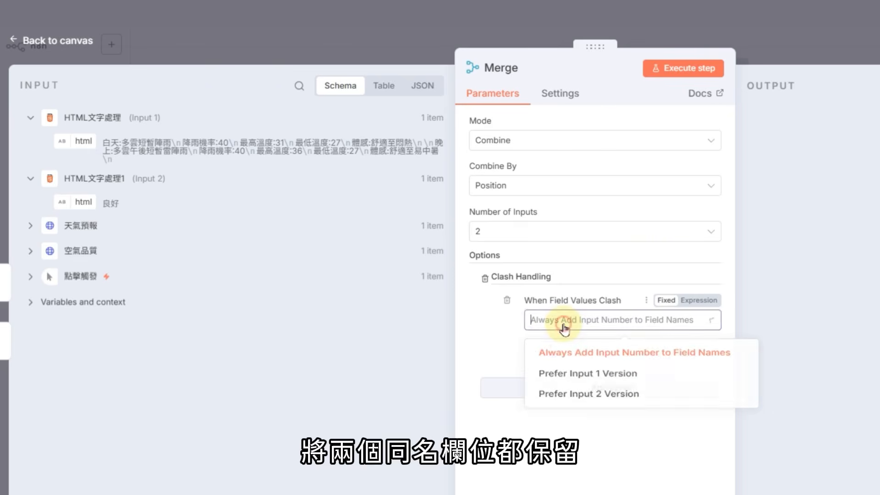
{"action": "left_click", "coordinate": [627, 358]}
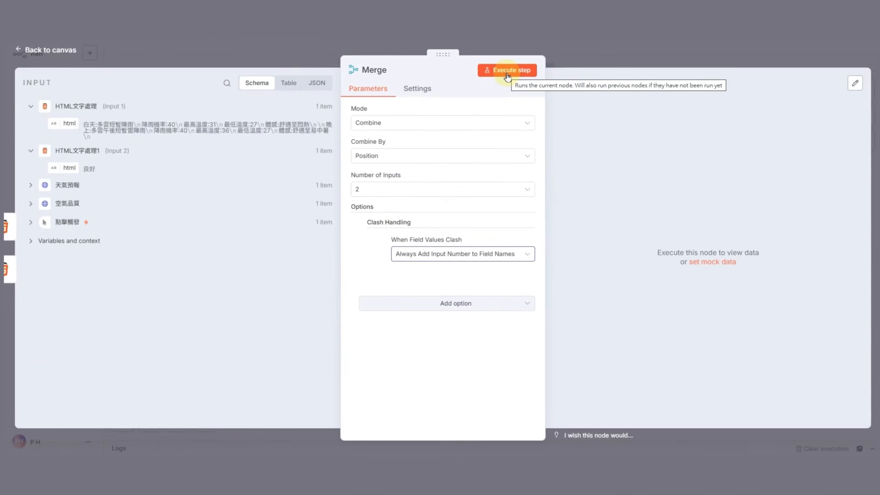
- Execute Merge, view its output as JSON, pin the data, and return to the canvas
{"action": "left_click", "coordinate": [508, 74]}
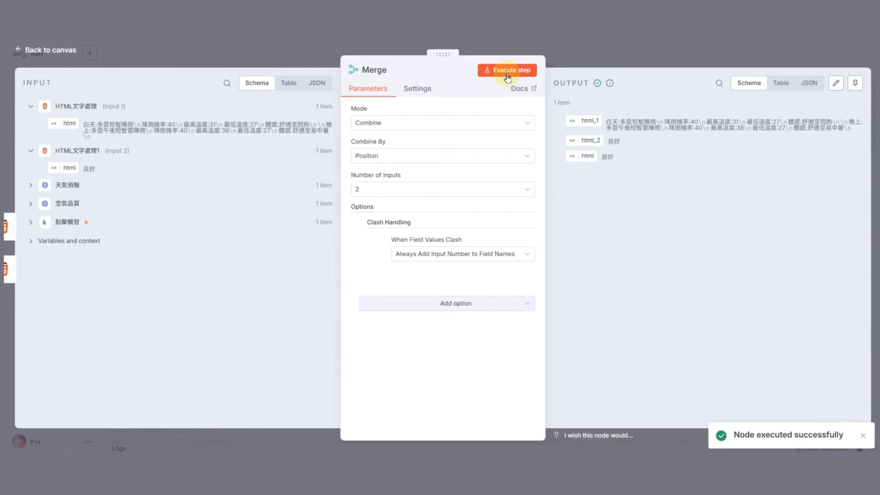
{"action": "left_click", "coordinate": [809, 83]}
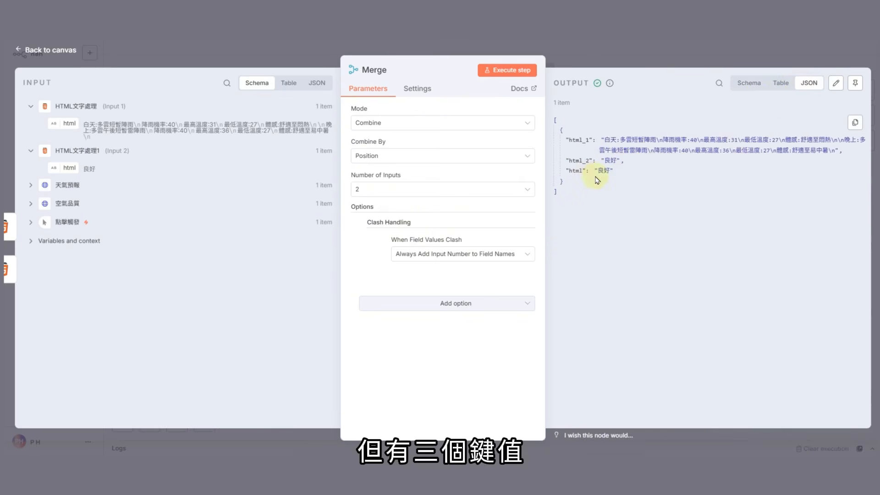
{"action": "left_click", "coordinate": [855, 83]}
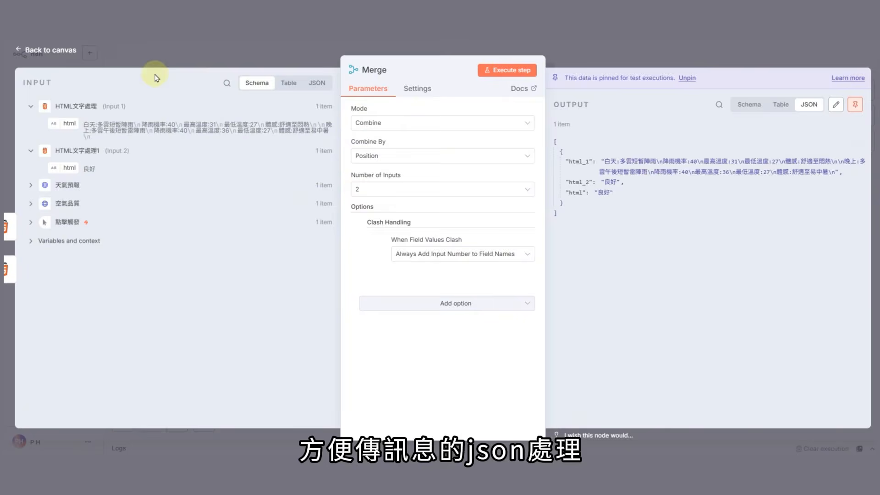
{"action": "left_click", "coordinate": [70, 52]}
- Shift the connected nodes from 點擊觸發 through Merge to the left and adjust Merge's position, making room after it
{"action": "left_click_drag", "start_coordinate": [291, 181], "coordinate": [259, 222]}
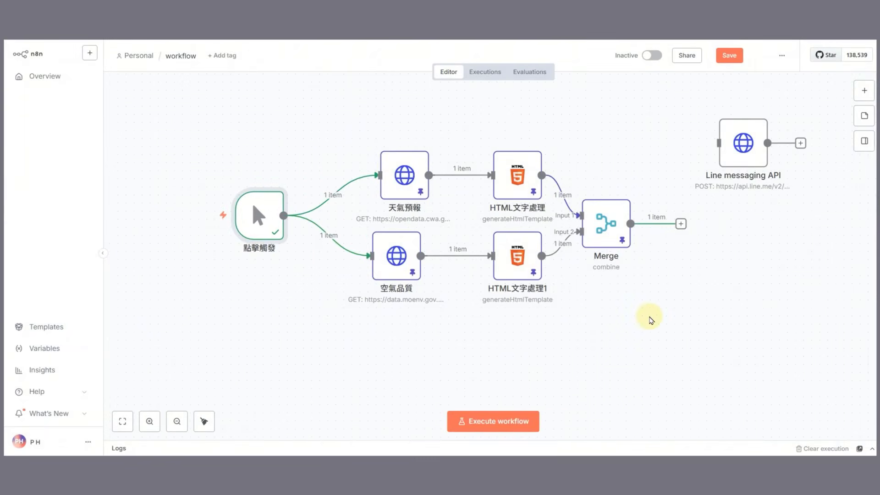
{"action": "left_click_drag", "start_coordinate": [675, 126], "coordinate": [229, 307]}
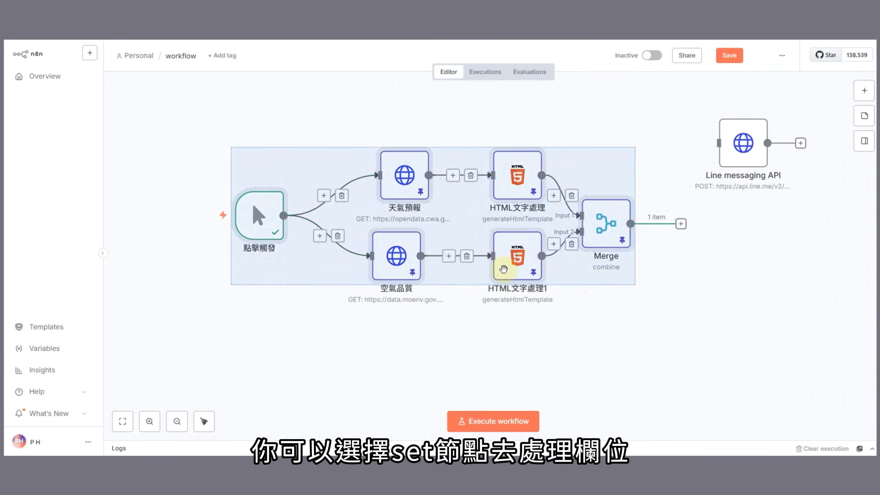
{"action": "left_click_drag", "start_coordinate": [503, 269], "coordinate": [438, 269]}
{"action": "left_click", "coordinate": [590, 304]}
{"action": "left_click_drag", "start_coordinate": [554, 227], "coordinate": [570, 227]}
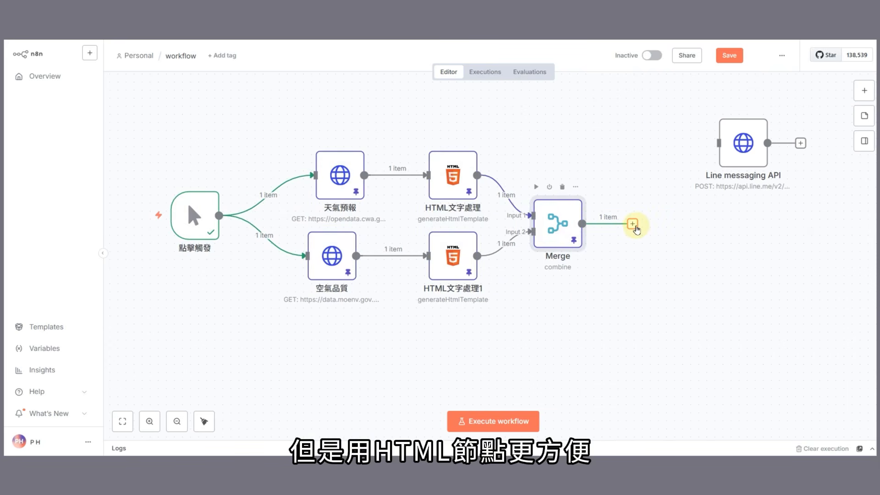
- Add an HTML node with the Generate HTML Template operation after Merge
{"action": "left_click", "coordinate": [633, 225]}
{"action": "type", "text": "html"}
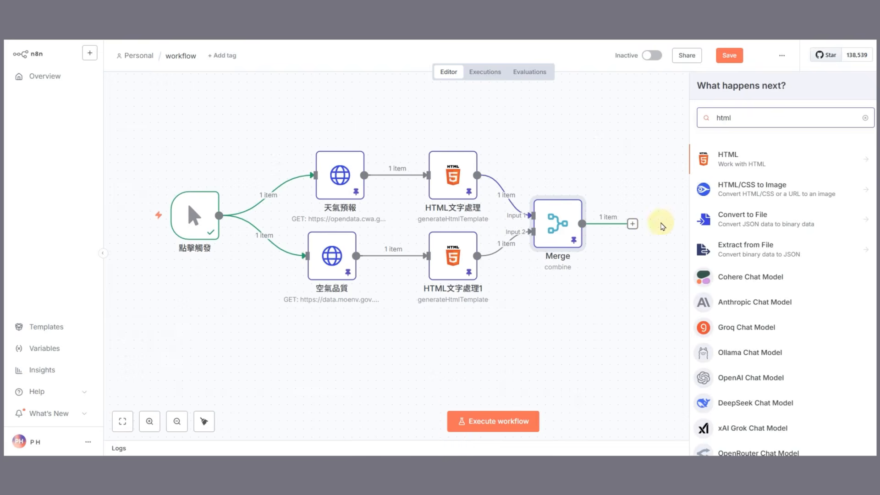
{"action": "left_click", "coordinate": [724, 156]}
{"action": "left_click", "coordinate": [742, 180]}
- Replace the default HTML template with {{ $json.html_1 }} and a second line reading 空氣品質:{{ $json.html_2 }}, using Merge's fields
{"action": "left_click", "coordinate": [354, 165]}
{"action": "key", "text": "ctrl+a"}
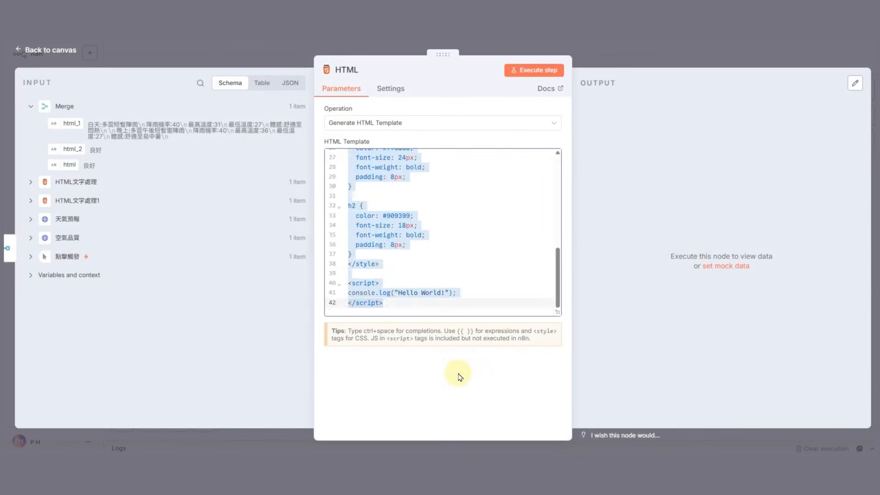
{"action": "key", "text": "BackSpace"}
{"action": "left_click_drag", "start_coordinate": [98, 136], "coordinate": [428, 158]}
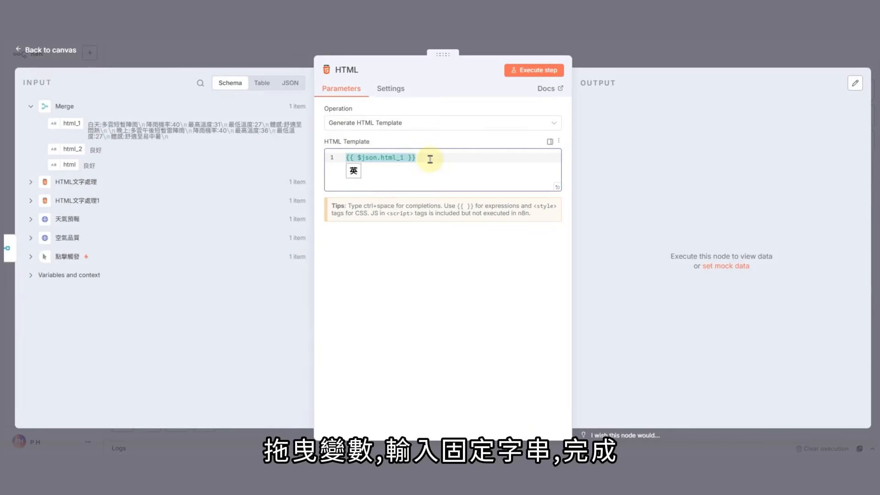
{"action": "key", "text": "Return"}
{"action": "type", "text": "空氣品質:"}
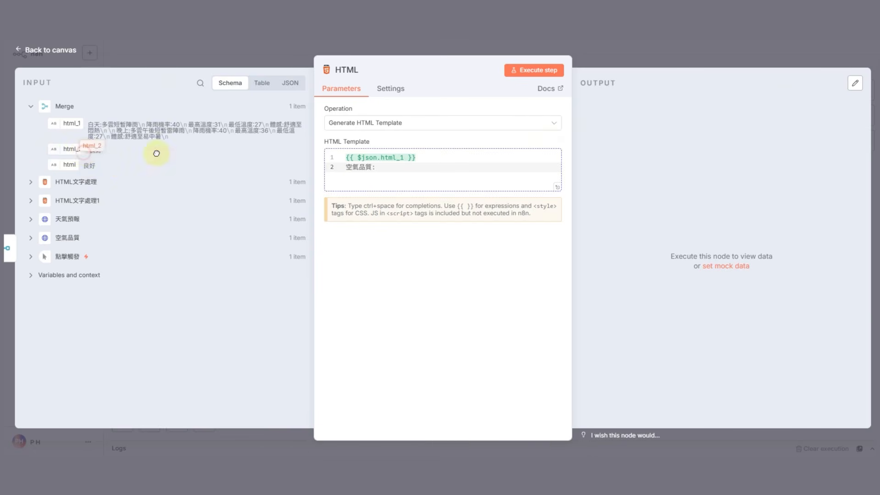
{"action": "left_click_drag", "start_coordinate": [157, 153], "coordinate": [408, 173]}
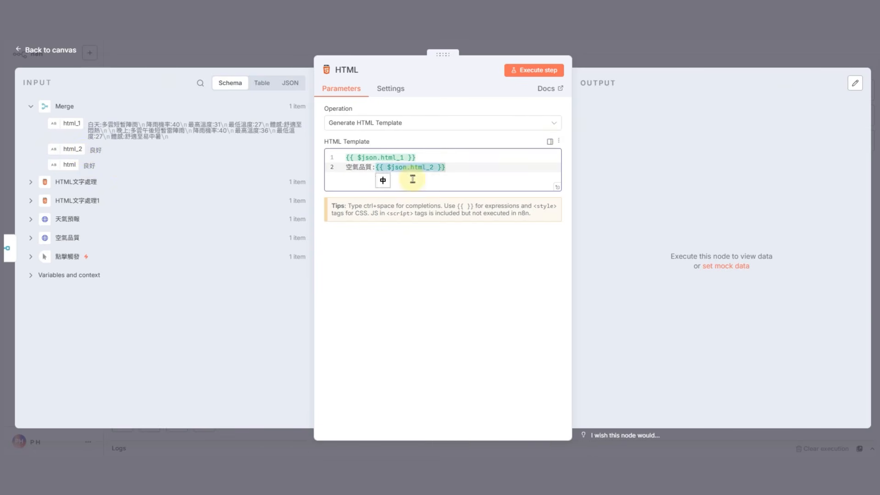
- Rename the new HTML node as HTML文字處理2
{"action": "left_click", "coordinate": [354, 70]}
{"action": "type", "text": "文字處理"}
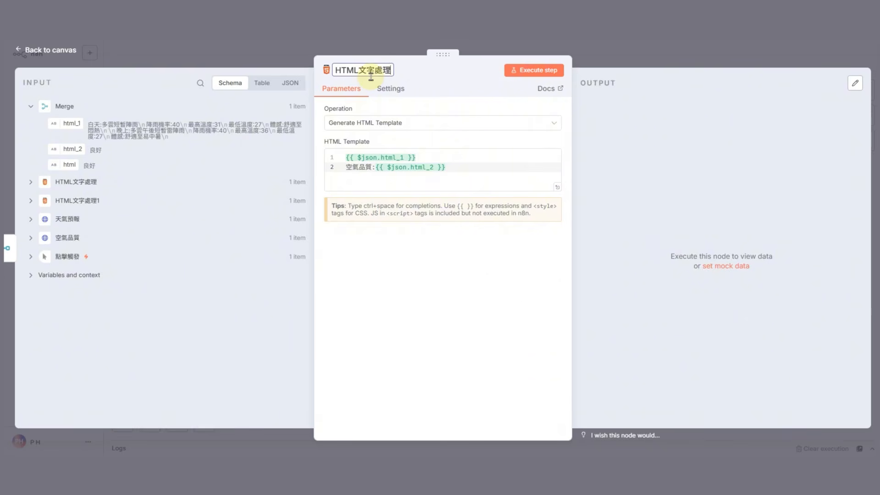
{"action": "type", "text": "2"}
{"action": "key", "text": "Return"}
- Execute HTML文字處理2, view its output as JSON, pin the data, and return to the canvas
{"action": "left_click", "coordinate": [525, 71]}
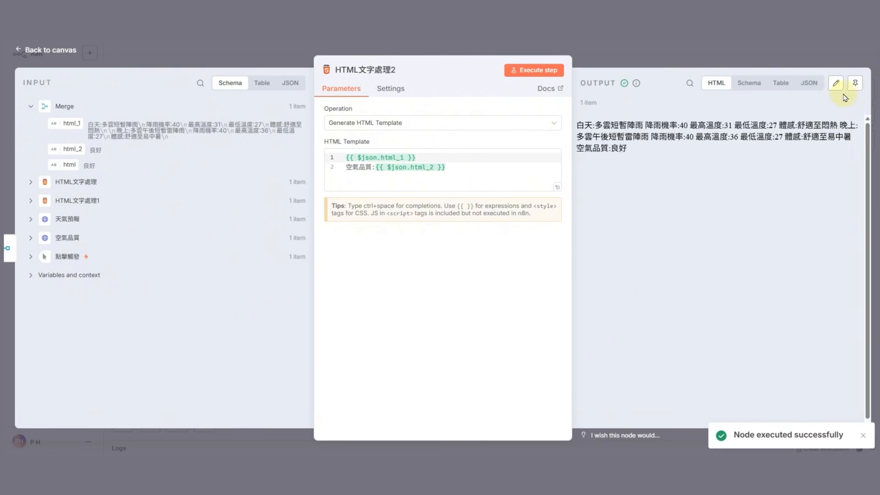
{"action": "left_click", "coordinate": [809, 83]}
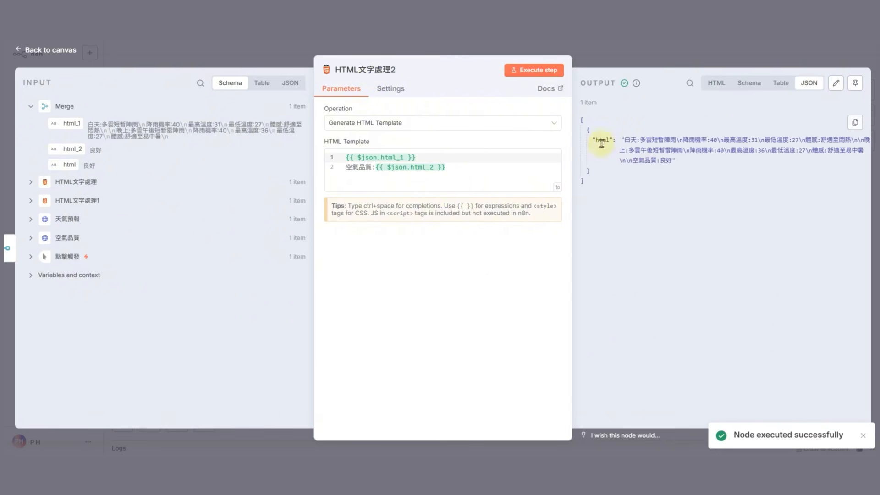
{"action": "left_click", "coordinate": [855, 83]}
{"action": "left_click", "coordinate": [48, 50]}
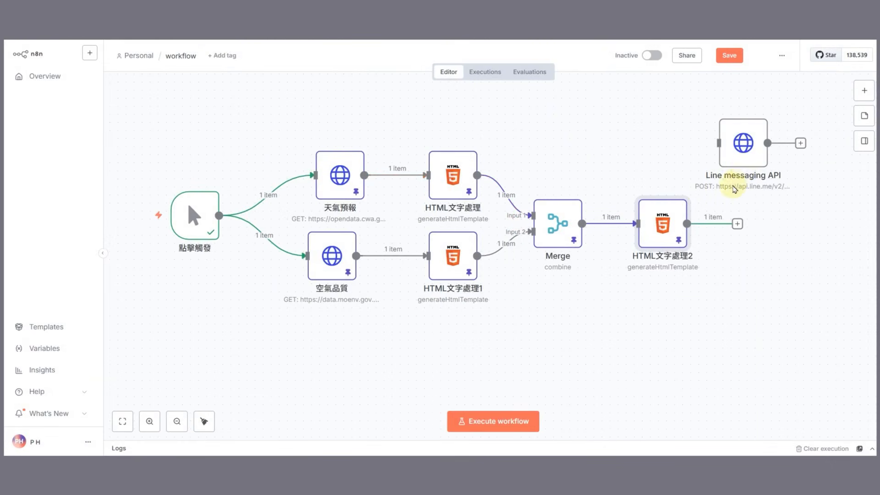
- Place Line messaging API after HTML文字處理2, connect HTML文字處理2 to it, and open Line messaging API
{"action": "left_click_drag", "start_coordinate": [736, 158], "coordinate": [759, 224]}
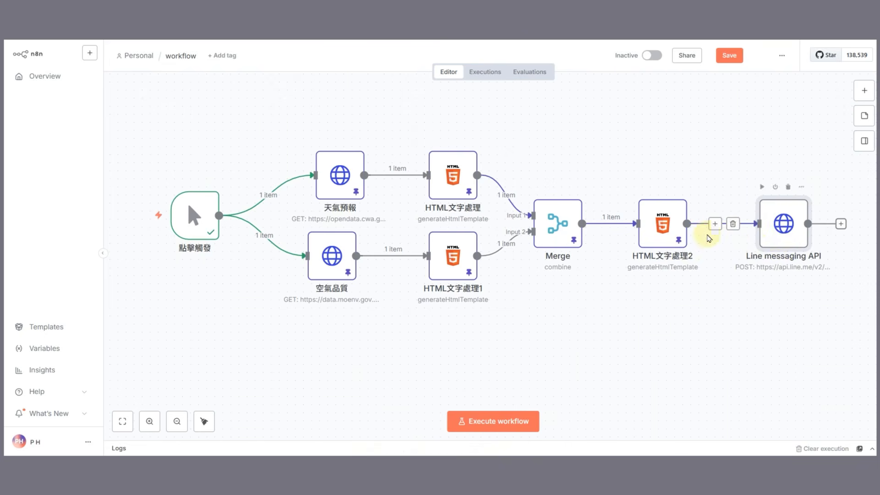
{"action": "double_click", "coordinate": [762, 243]}
- Review the text expression in the JSON body, execute Line messaging API, and switch to LINE to check the delivered message
{"action": "left_click_drag", "start_coordinate": [540, 275], "coordinate": [530, 412]}
{"action": "scroll", "coordinate": [522, 316], "scroll_direction": "down", "scroll_amount": 3}
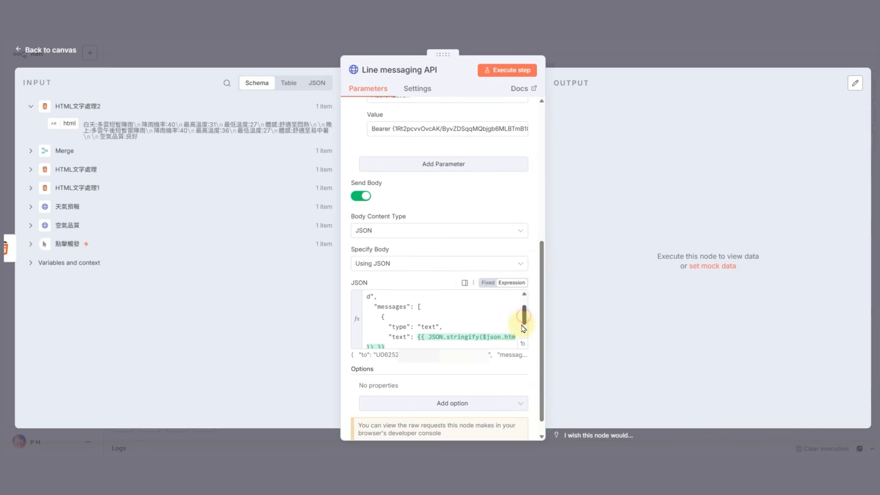
{"action": "left_click", "coordinate": [486, 329]}
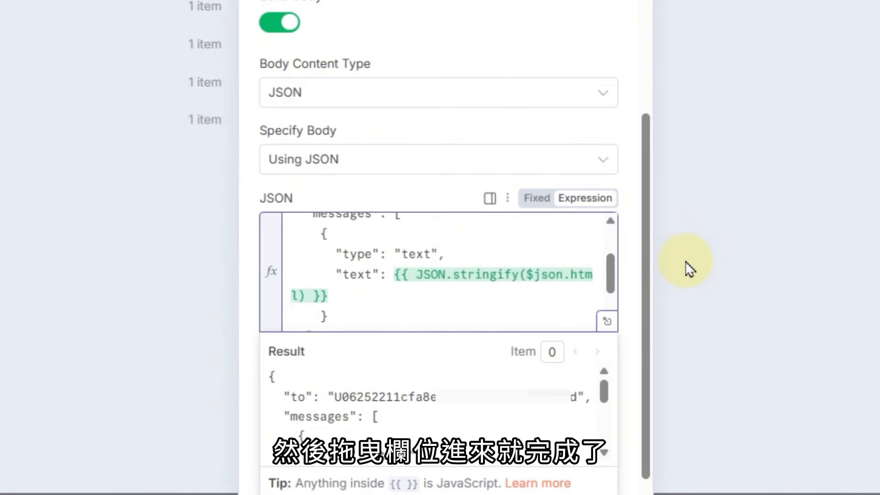
{"action": "left_click", "coordinate": [598, 1]}
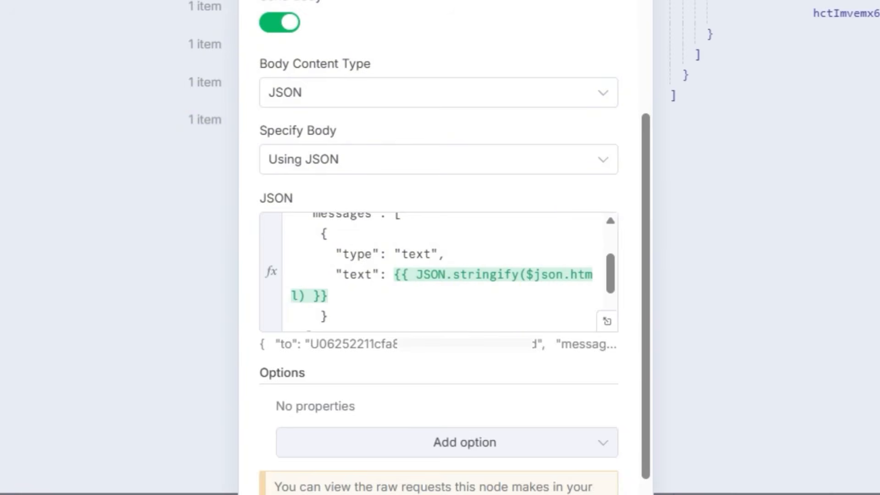
{"action": "key", "text": "alt+Tab"}
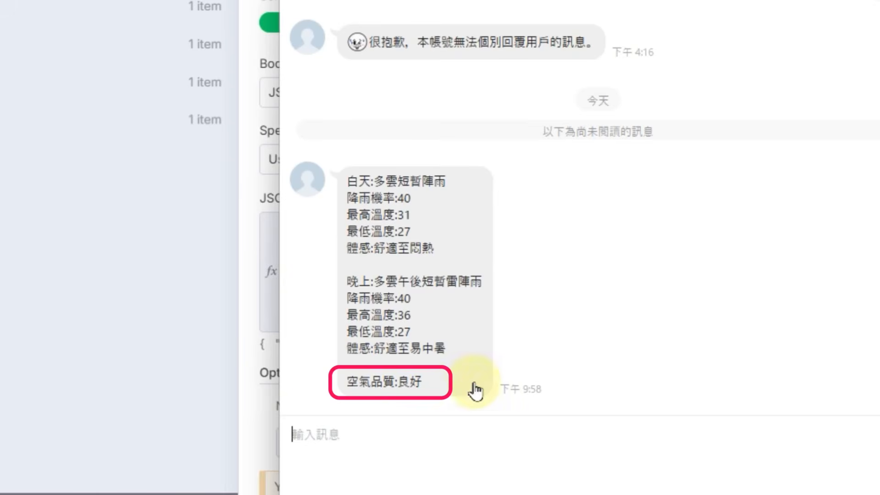
{"action": "left_click_drag", "start_coordinate": [434, 389], "coordinate": [320, 180]}
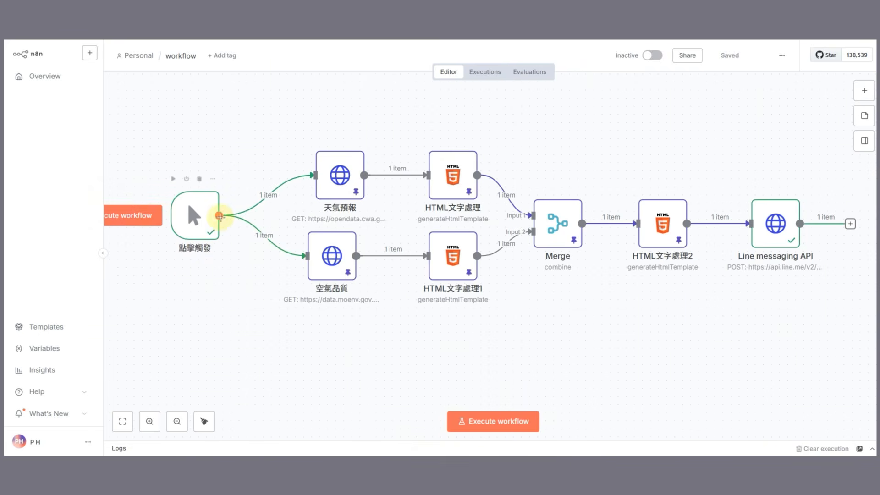
- Branch a new connection from 點擊觸發, search the nodes for RSS, and add an RSS Read node
{"action": "left_click_drag", "start_coordinate": [219, 216], "coordinate": [306, 337]}
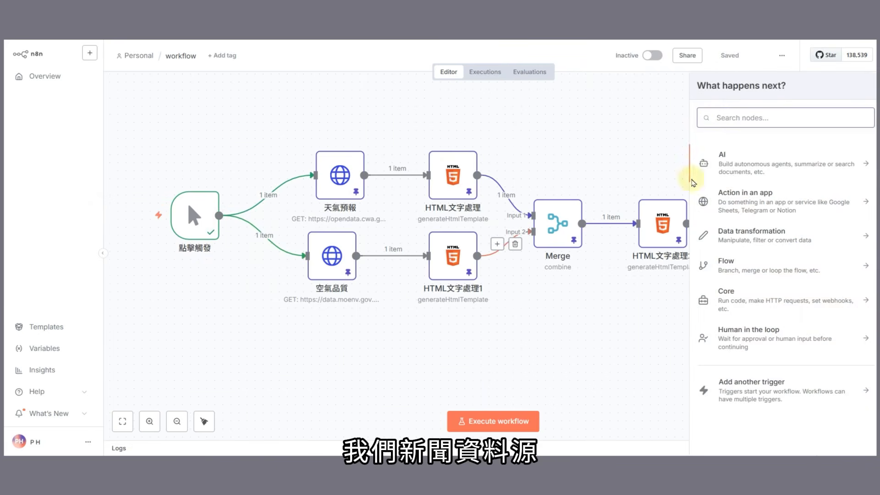
{"action": "left_click", "coordinate": [734, 118]}
{"action": "type", "text": "RS"}
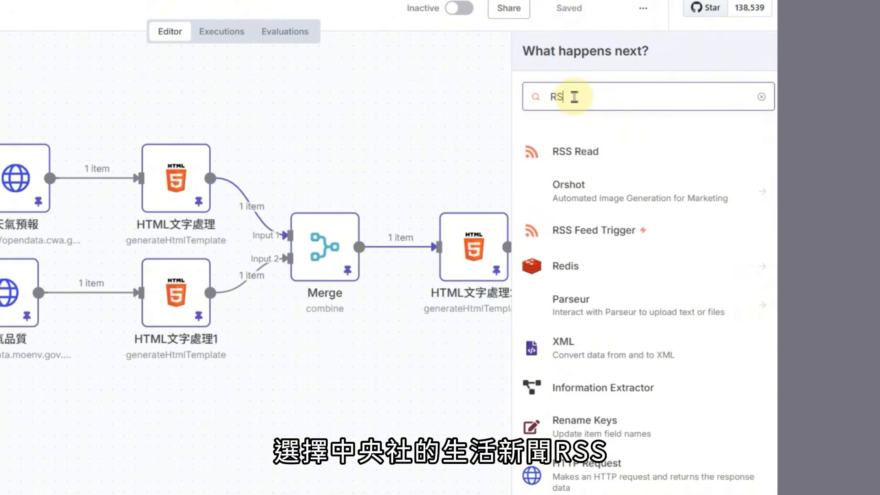
{"action": "type", "text": "S"}
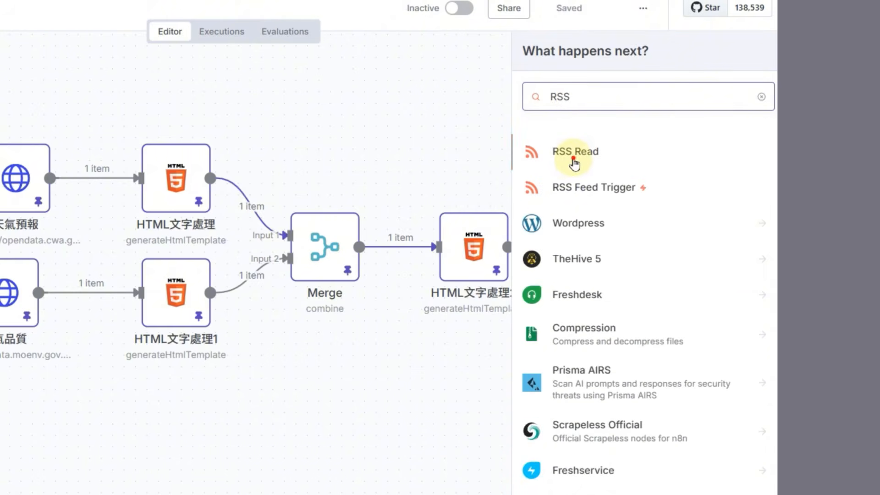
{"action": "left_click", "coordinate": [574, 158]}
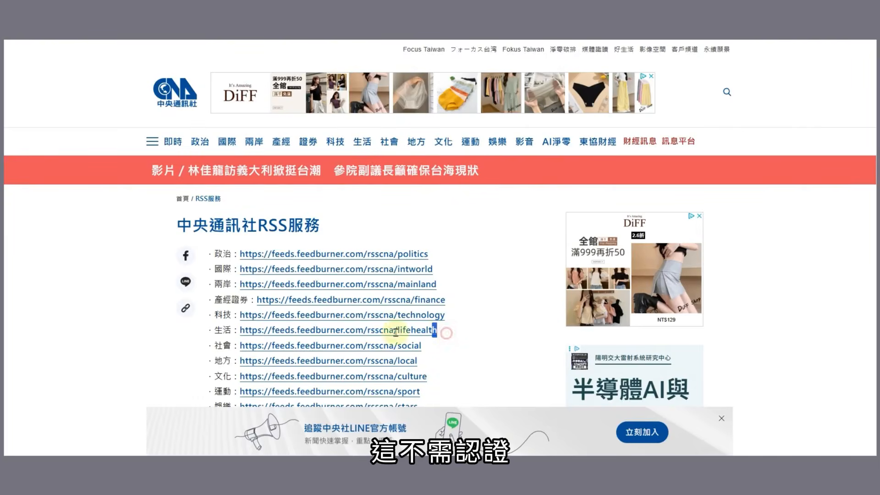
{"action": "left_click_drag", "start_coordinate": [395, 332], "coordinate": [239, 331]}
{"action": "key", "text": "ctrl+c"}
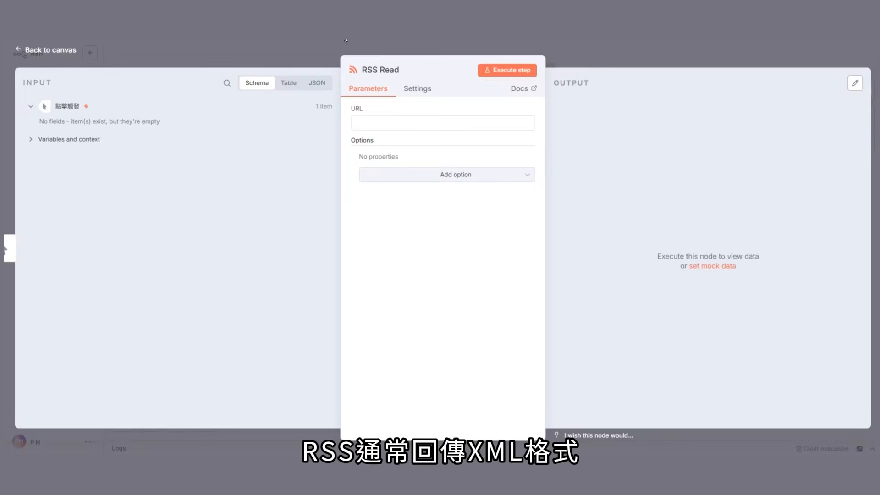
{"action": "left_click", "coordinate": [386, 124]}
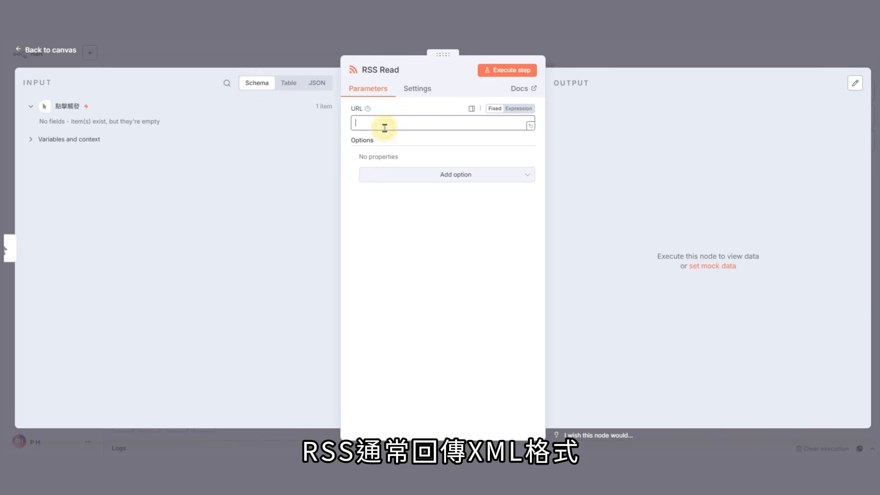
{"action": "key", "text": "ctrl+v"}
{"action": "left_click", "coordinate": [518, 73]}
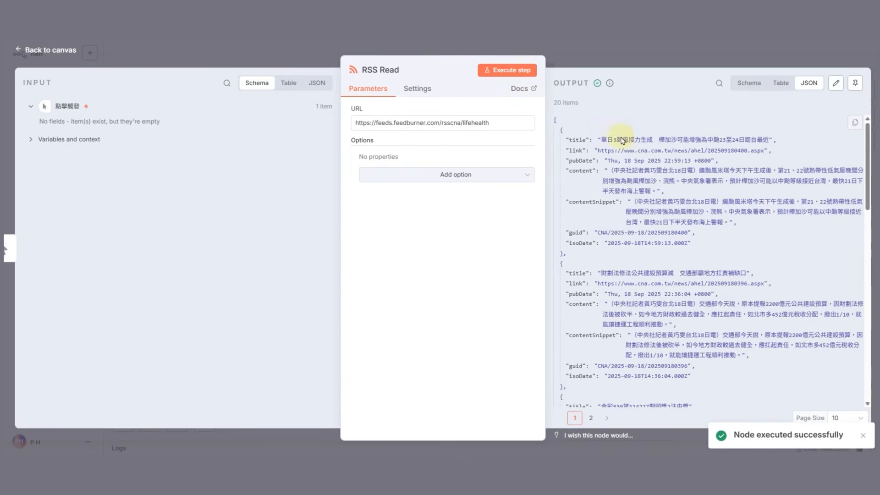
- Examine the news items in RSS Read's output as JSON and as a table, including the item count
{"action": "scroll", "coordinate": [724, 222], "scroll_direction": "down", "scroll_amount": 5}
{"action": "scroll", "coordinate": [724, 225], "scroll_direction": "up", "scroll_amount": 5}
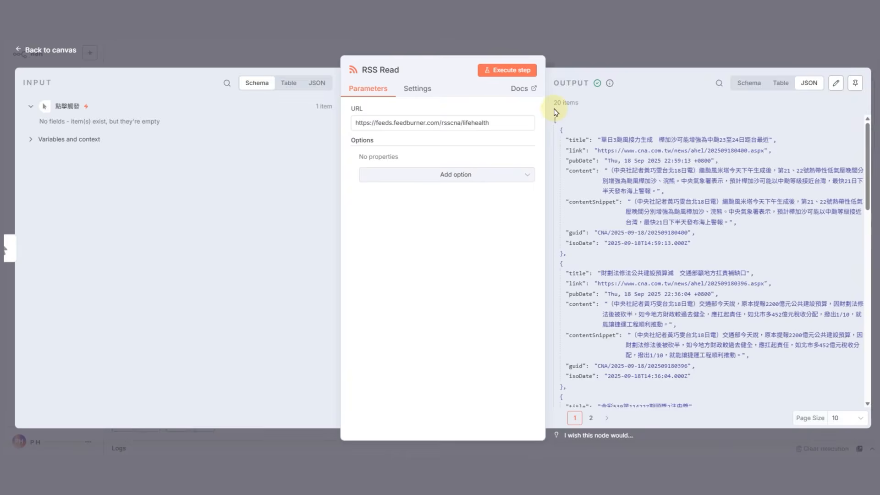
{"action": "double_click", "coordinate": [558, 104]}
{"action": "left_click_drag", "start_coordinate": [562, 112], "coordinate": [581, 110]}
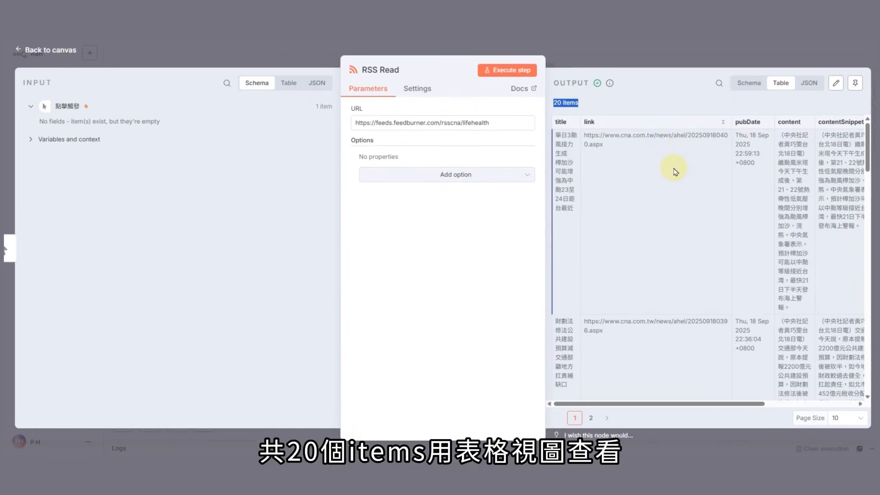
{"action": "scroll", "coordinate": [577, 245], "scroll_direction": "down", "scroll_amount": 5}
{"action": "scroll", "coordinate": [681, 198], "scroll_direction": "down", "scroll_amount": 10}
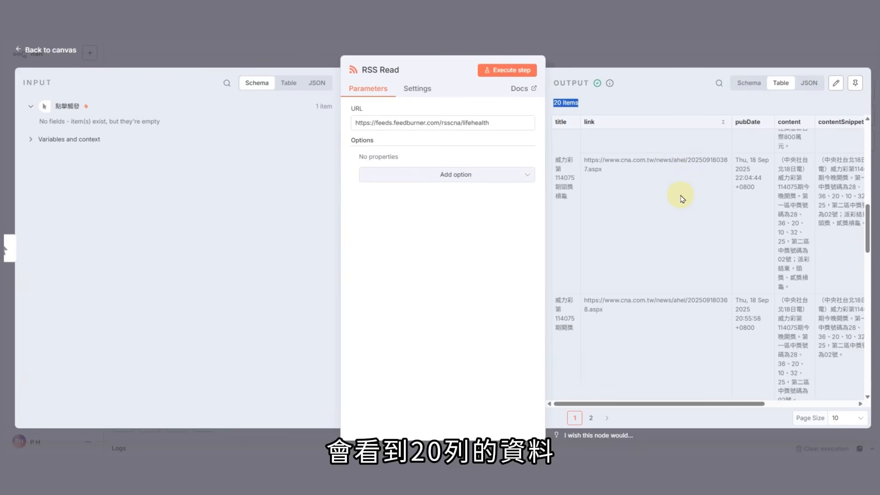
- Look through the remaining rows of RSS Read's output table, pin the output data and return to the canvas
{"action": "scroll", "coordinate": [688, 220], "scroll_direction": "down", "scroll_amount": 10}
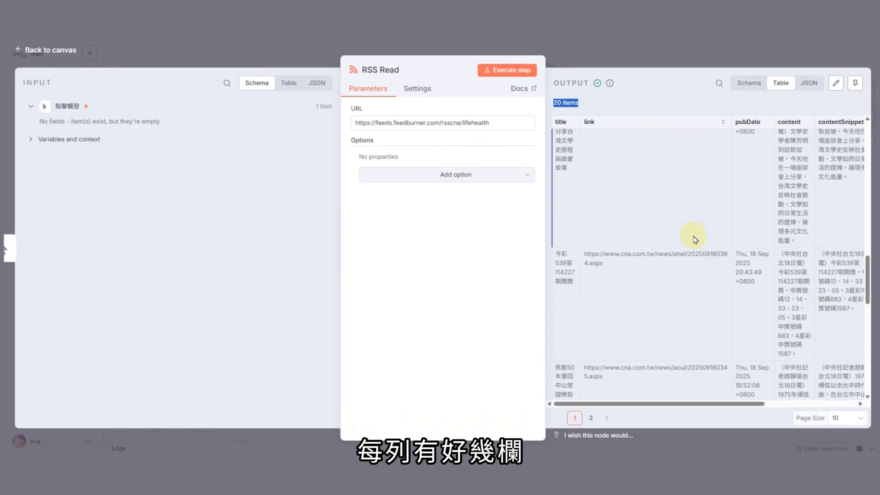
{"action": "left_click", "coordinate": [856, 84]}
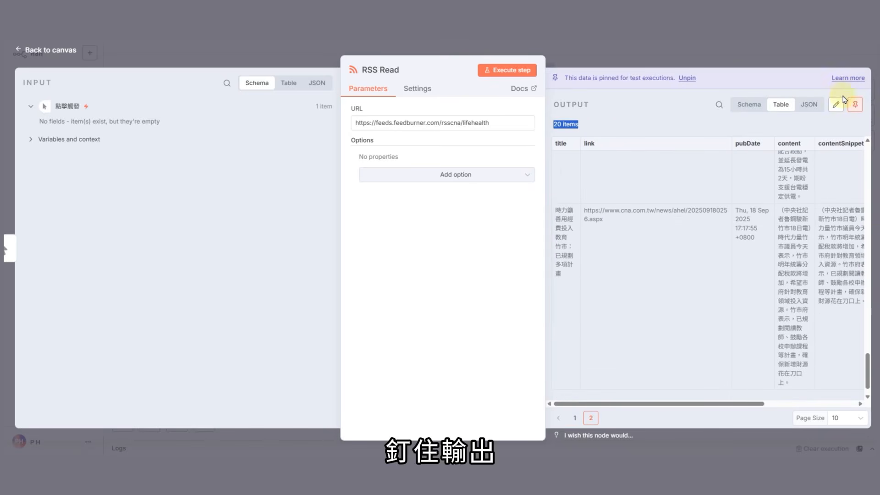
{"action": "left_click", "coordinate": [52, 50]}
- Add a Limit node from the data transformation nodes after 生活新聞 and collapse the 生活新聞 fields in its input
{"action": "left_click", "coordinate": [406, 354]}
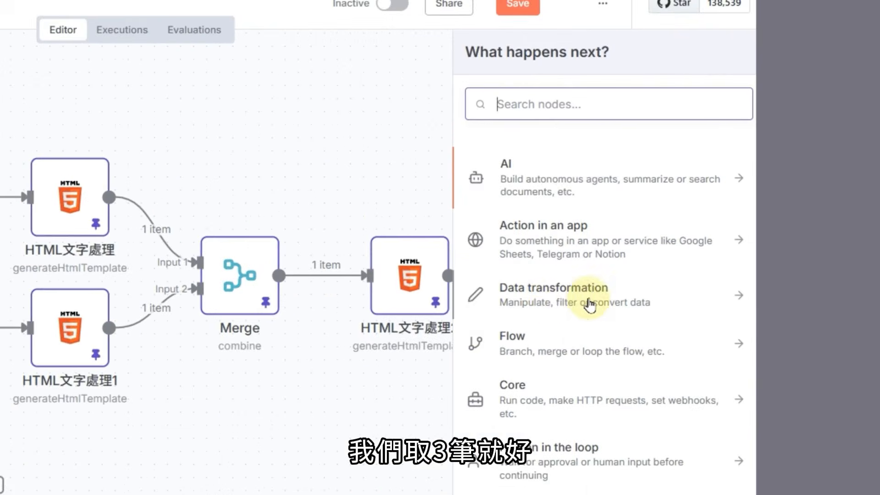
{"action": "left_click", "coordinate": [590, 305]}
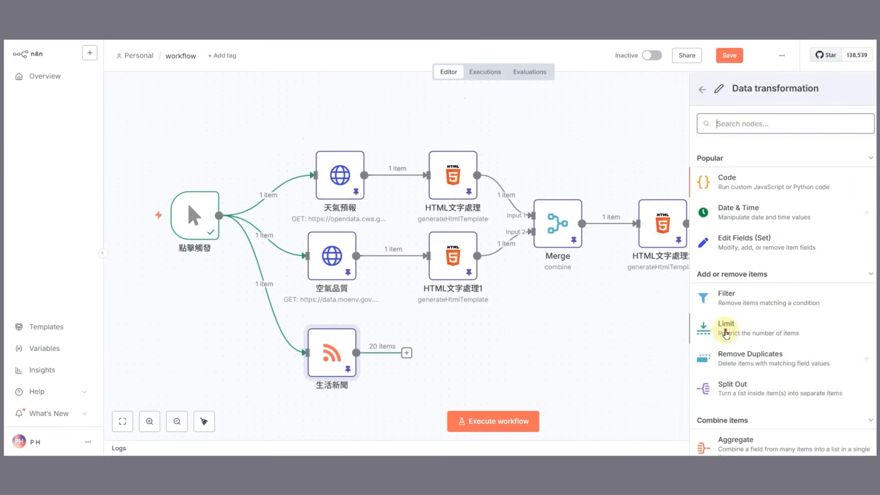
{"action": "left_click", "coordinate": [563, 429]}
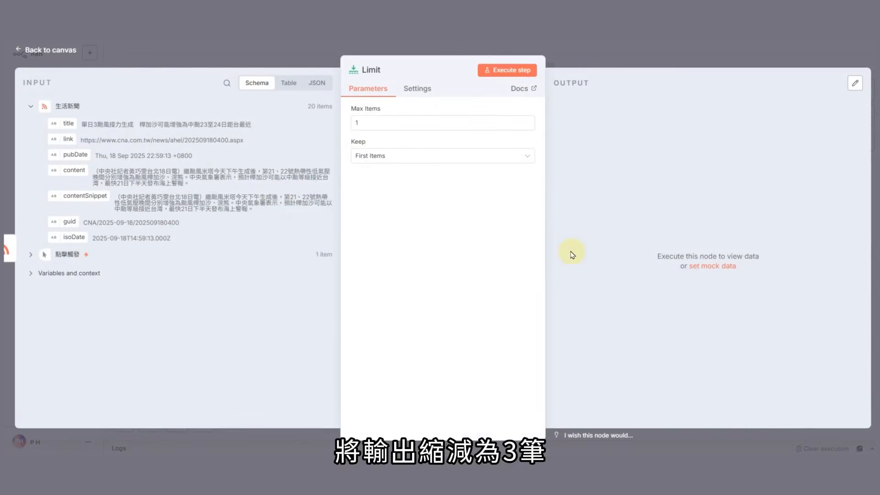
{"action": "left_click", "coordinate": [309, 108]}
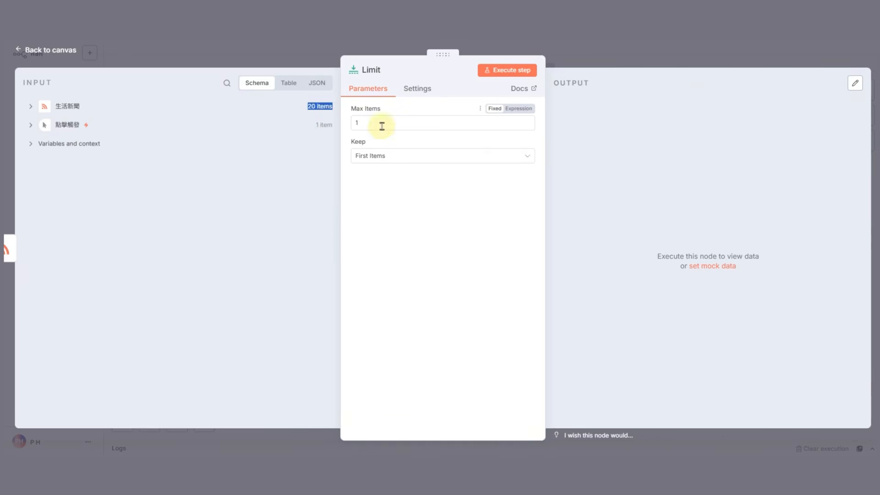
- Set Limit's Max Items to 3, execute the node, and pin its output before returning to the canvas
{"action": "double_click", "coordinate": [412, 124]}
{"action": "type", "text": "3"}
{"action": "left_click", "coordinate": [499, 71]}
{"action": "triple_click", "coordinate": [573, 102]}
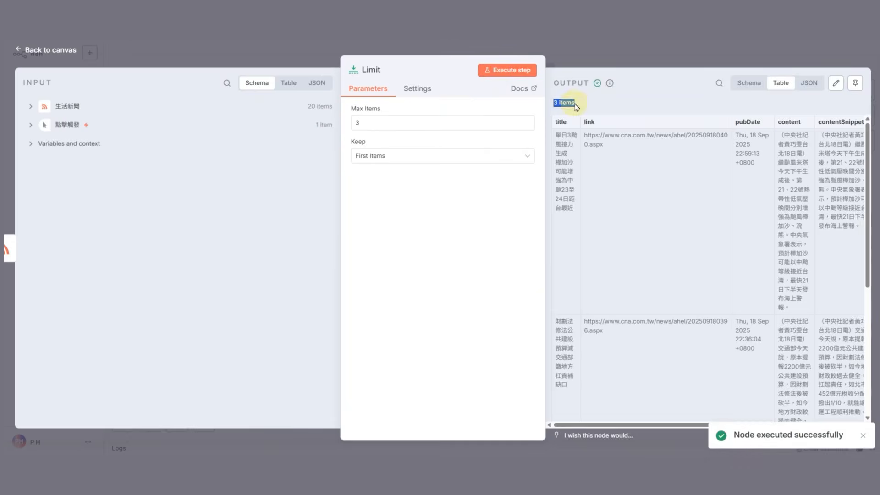
{"action": "left_click", "coordinate": [855, 83]}
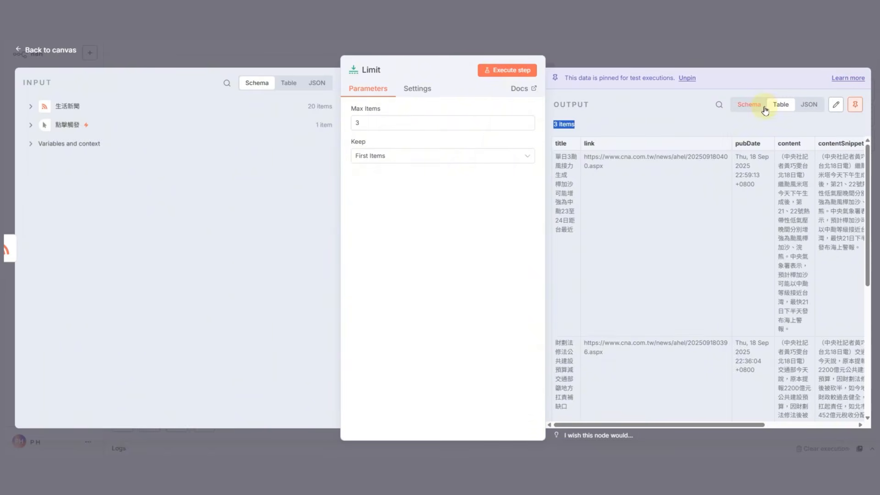
{"action": "left_click", "coordinate": [55, 50]}
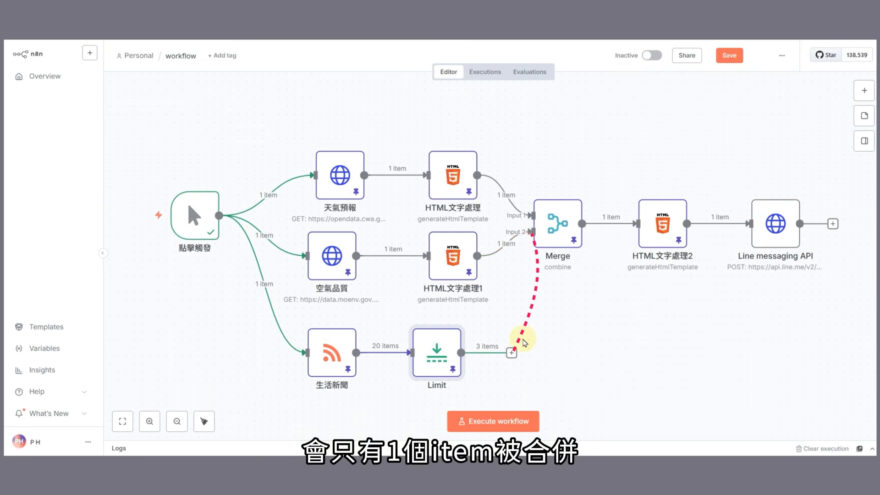
- Move Limit closer to 生活新聞 and add an Aggregate node after it from the data transformation nodes
{"action": "left_click_drag", "start_coordinate": [443, 347], "coordinate": [420, 340]}
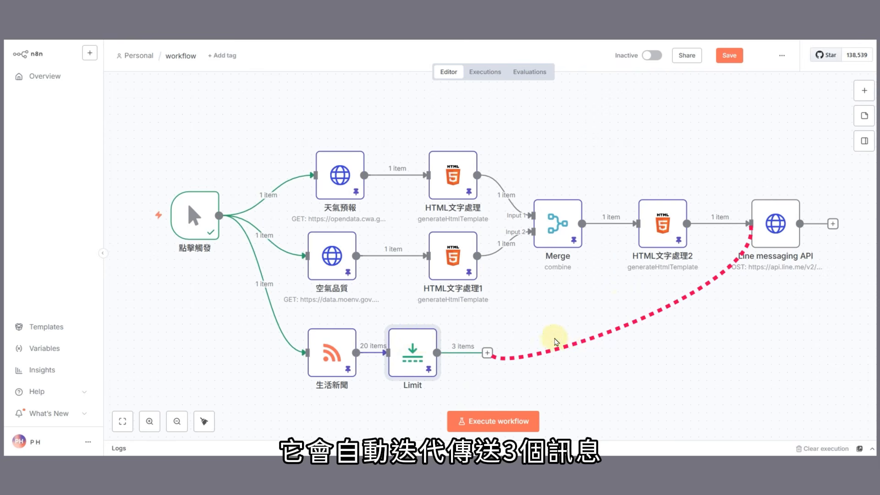
{"action": "left_click", "coordinate": [487, 353]}
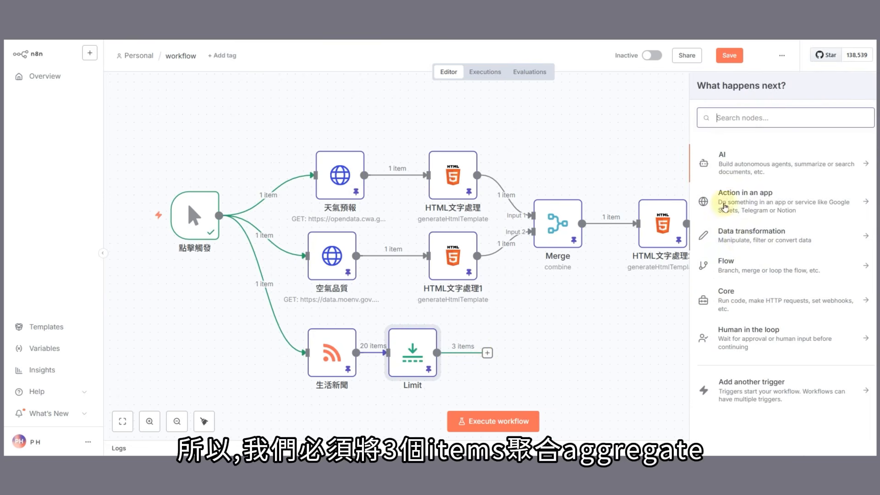
{"action": "left_click", "coordinate": [724, 235]}
{"action": "scroll", "coordinate": [720, 294], "scroll_direction": "down", "scroll_amount": 3}
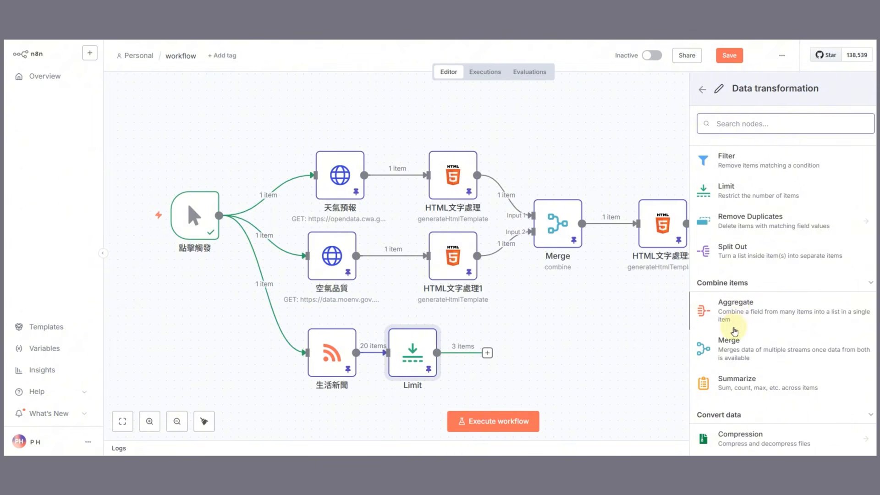
{"action": "left_click", "coordinate": [733, 306]}
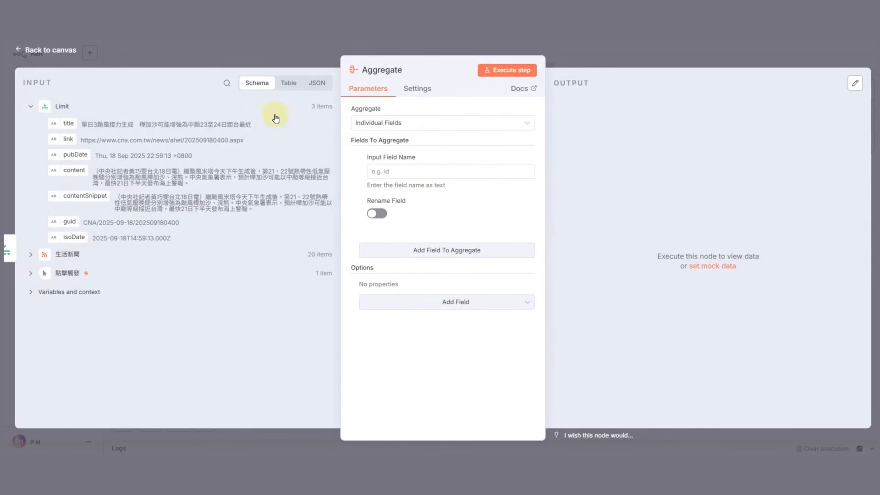
- Show Limit's items as a table, use its link column as Aggregate's Input Field Name without renaming, and execute the node
{"action": "left_click_drag", "start_coordinate": [329, 112], "coordinate": [333, 114]}
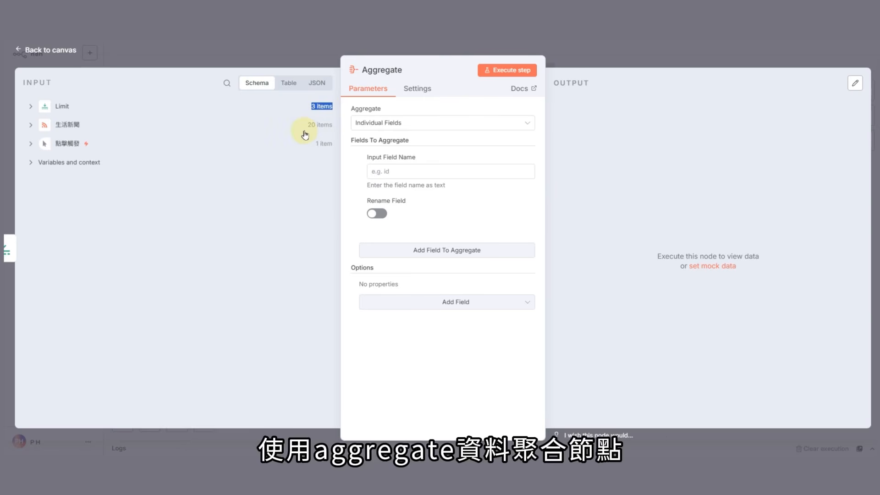
{"action": "left_click", "coordinate": [286, 86]}
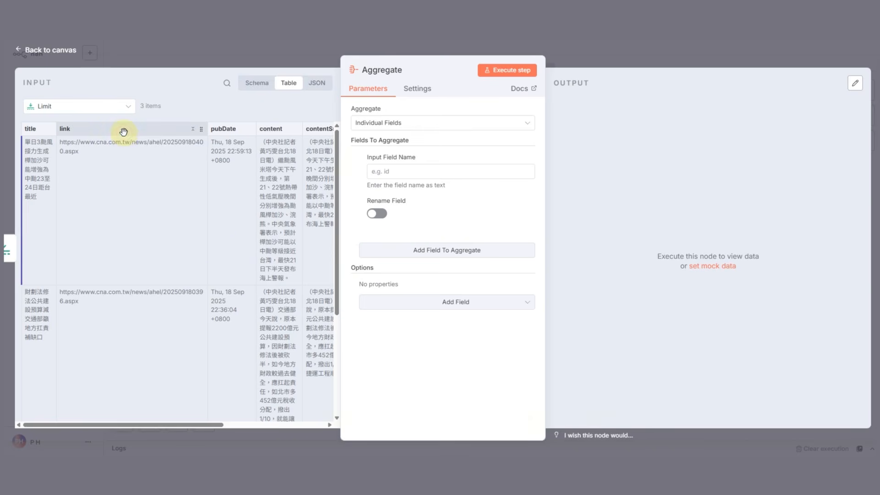
{"action": "left_click_drag", "start_coordinate": [123, 132], "coordinate": [403, 175]}
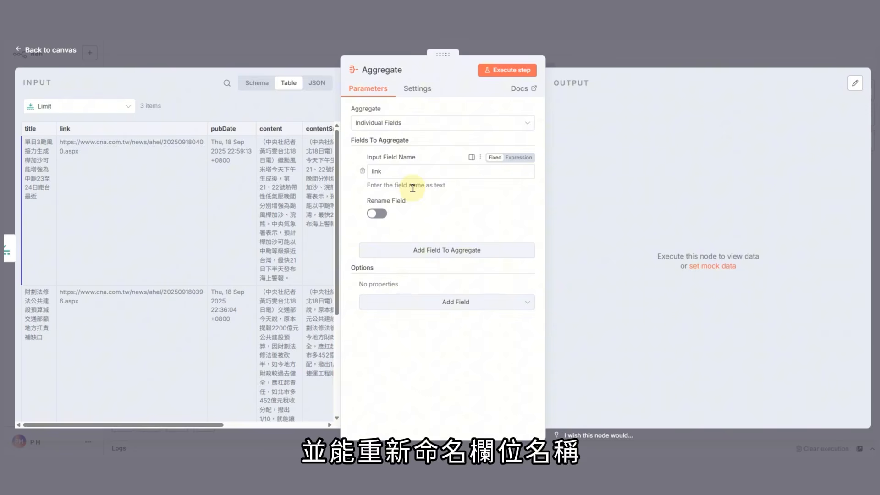
{"action": "left_click", "coordinate": [376, 214]}
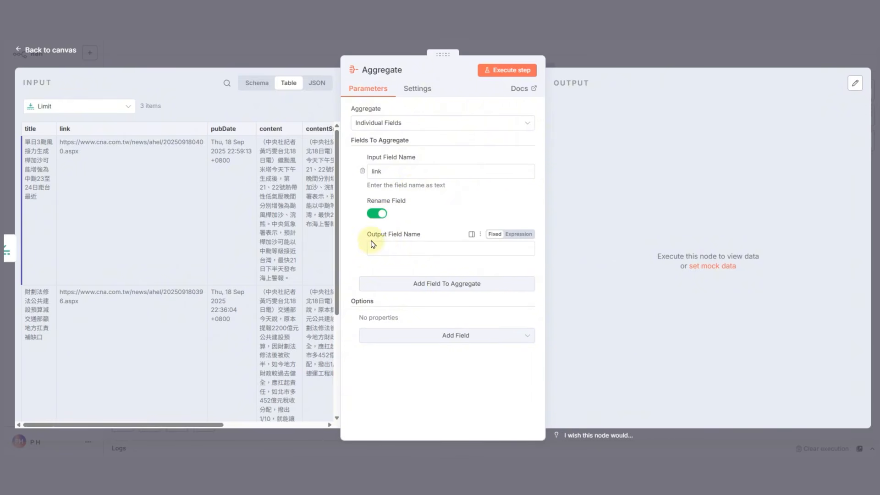
{"action": "left_click", "coordinate": [382, 214]}
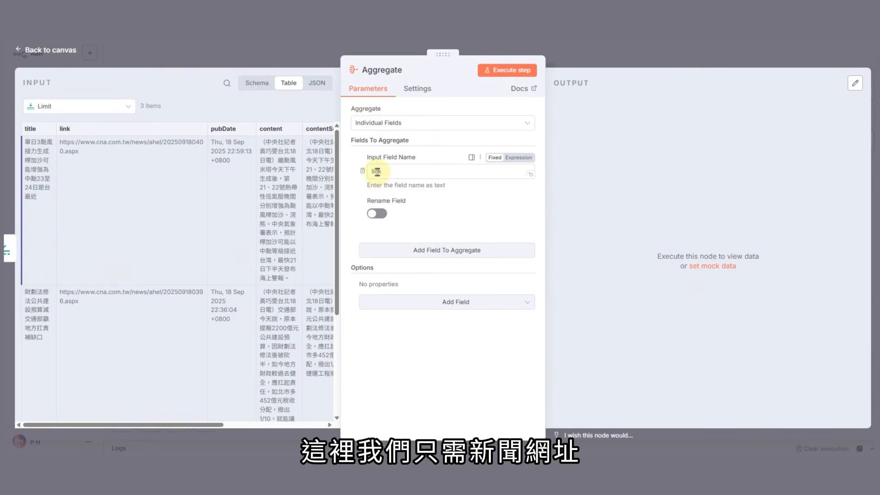
{"action": "left_click", "coordinate": [504, 70]}
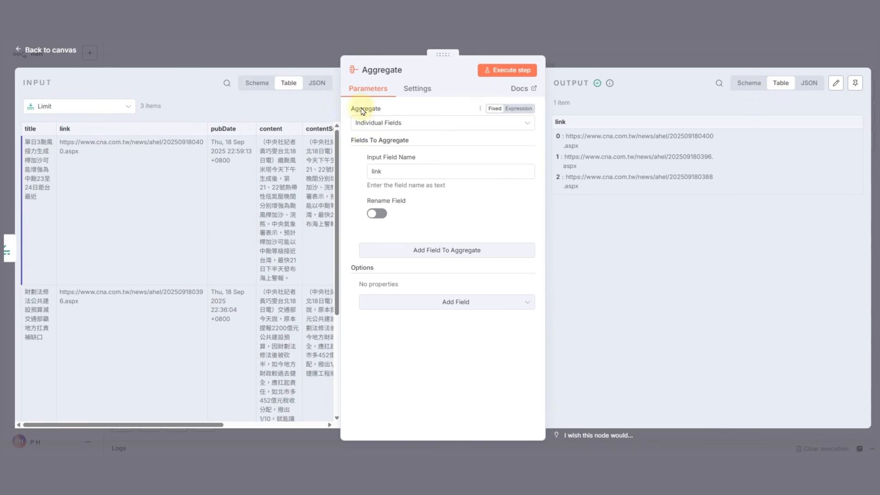
- Compare Aggregate's input and output as JSON, pin the output and return to the canvas
{"action": "left_click", "coordinate": [318, 84]}
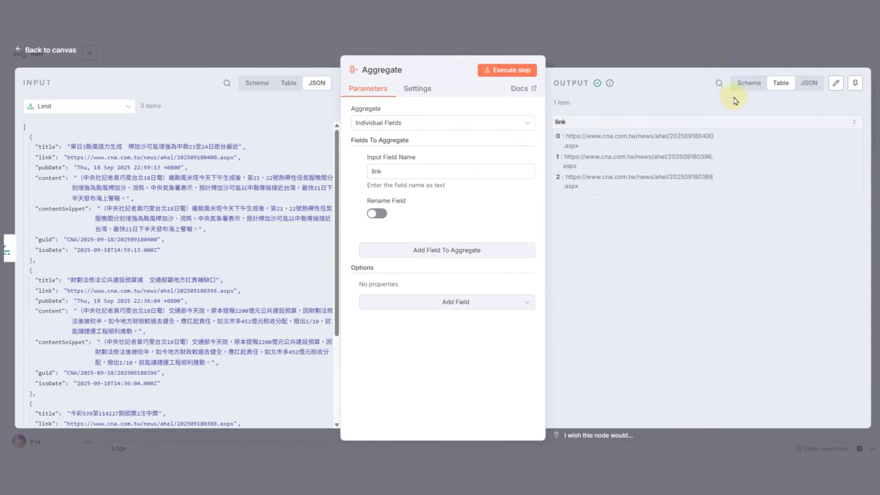
{"action": "left_click", "coordinate": [809, 83]}
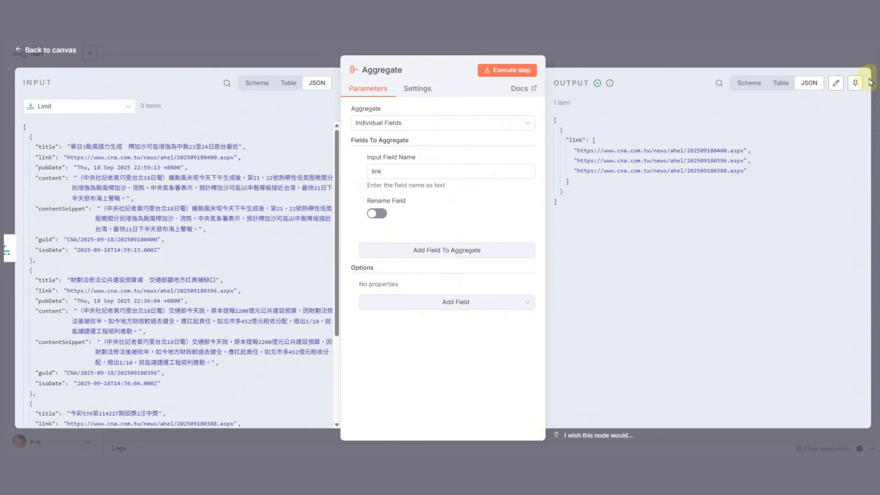
{"action": "left_click", "coordinate": [855, 83]}
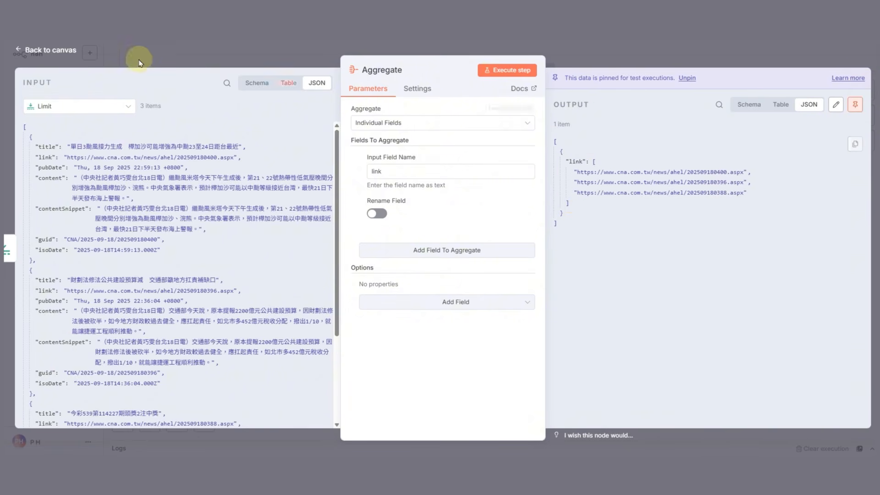
{"action": "left_click", "coordinate": [54, 50]}
- Move Aggregate closer to Limit and shift Merge lower on the canvas to make room for the news branch
{"action": "left_click_drag", "start_coordinate": [509, 338], "coordinate": [485, 337]}
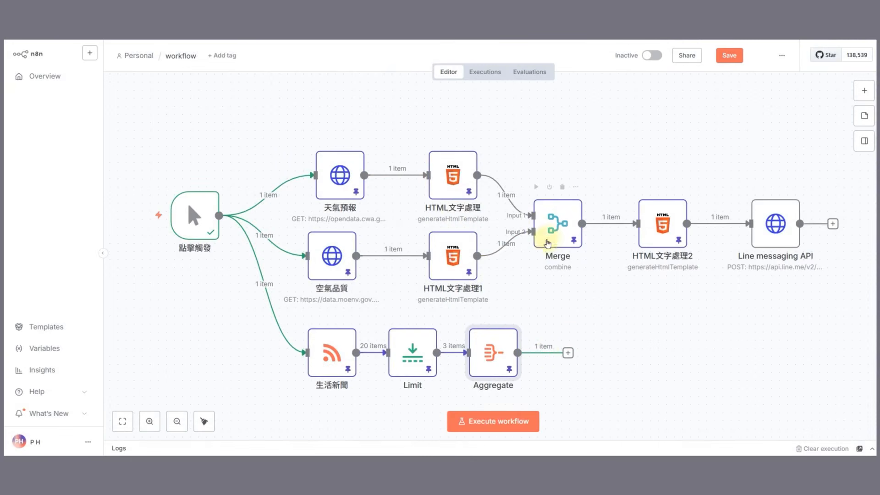
{"action": "left_click_drag", "start_coordinate": [544, 226], "coordinate": [568, 258]}
{"action": "scroll", "coordinate": [625, 300], "scroll_direction": "down", "scroll_amount": 2}
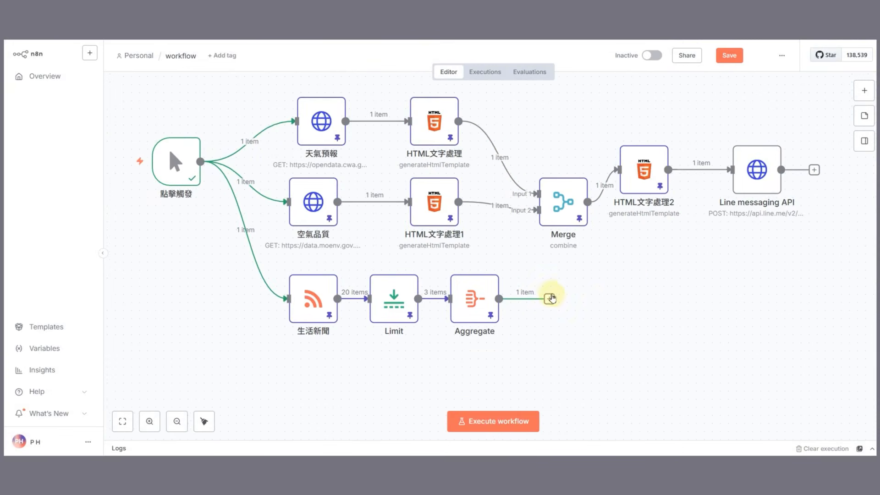
- Set Merge's Number of Inputs to 3 and connect Aggregate's output to Input 3
{"action": "double_click", "coordinate": [565, 220]}
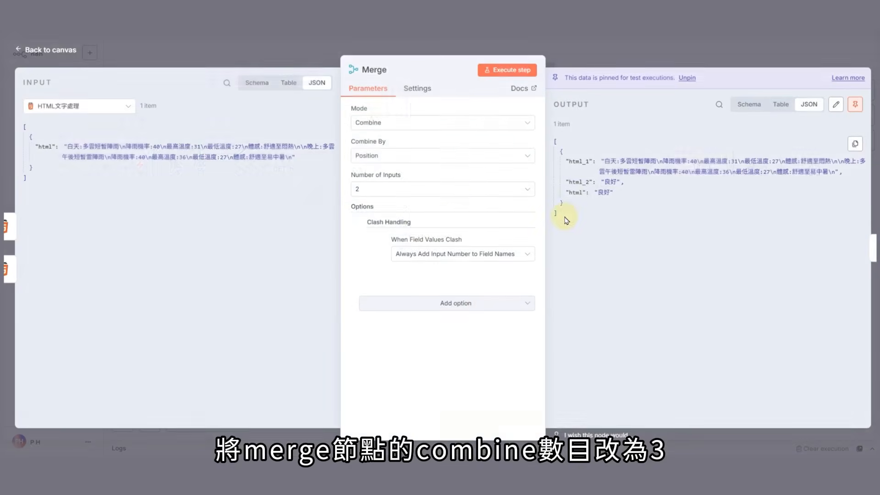
{"action": "left_click", "coordinate": [474, 196]}
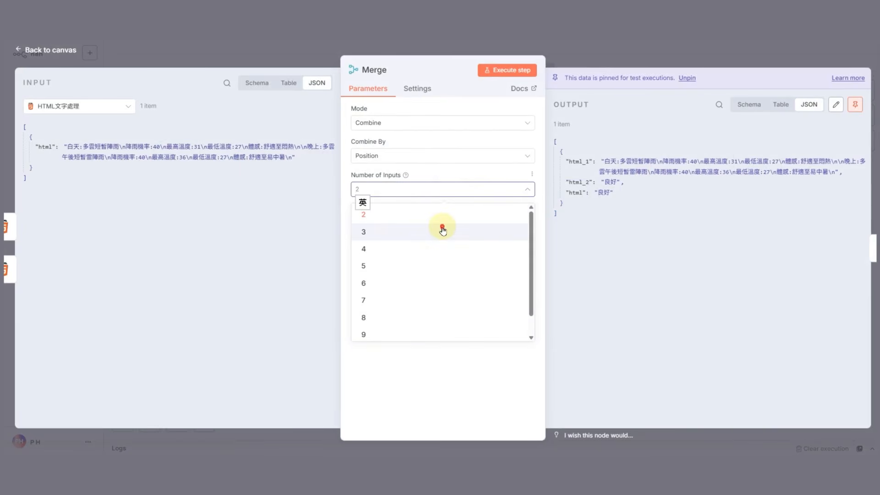
{"action": "left_click", "coordinate": [442, 231]}
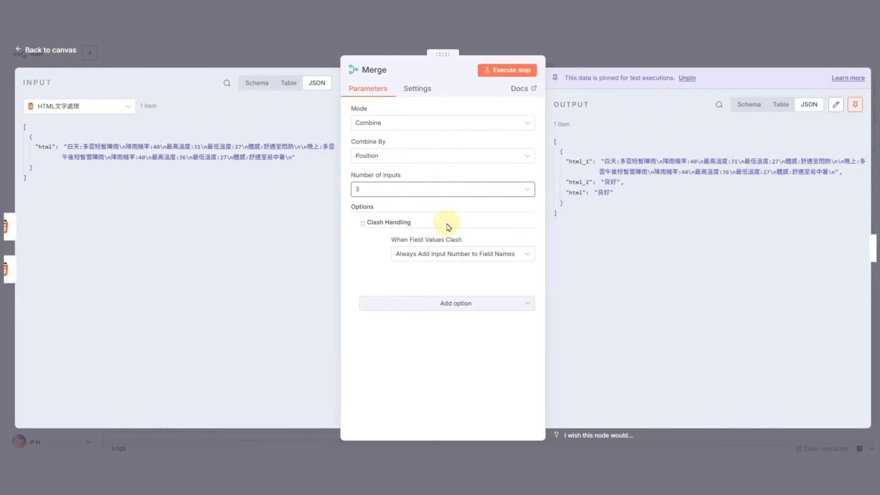
{"action": "left_click", "coordinate": [59, 56]}
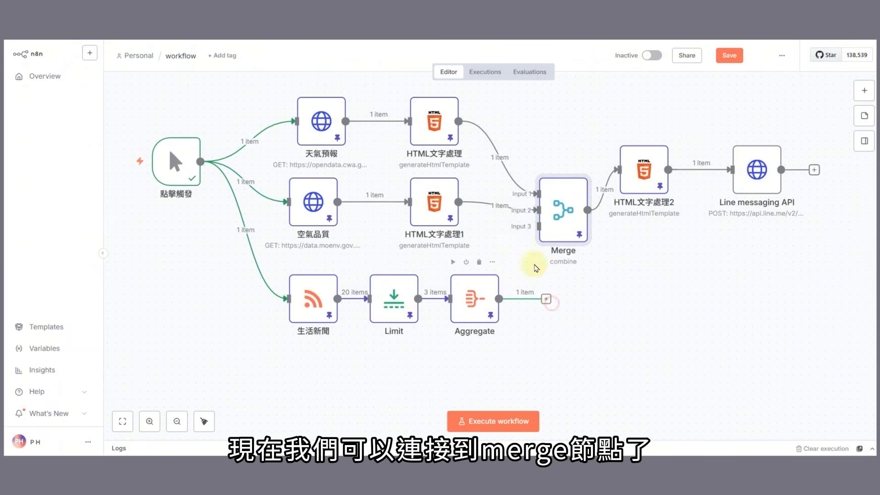
{"action": "left_click_drag", "start_coordinate": [499, 299], "coordinate": [535, 226]}
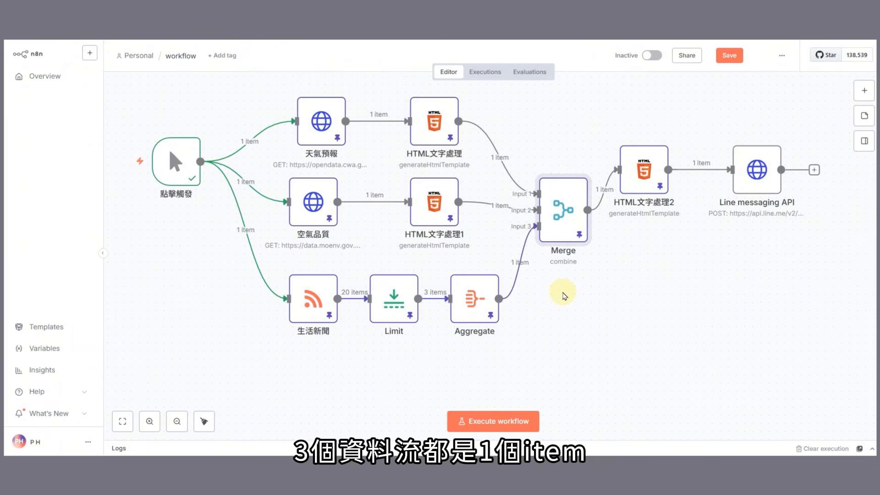
- Execute Merge with all three inputs, unpinning its old data, and pin the new output before returning to the canvas
{"action": "double_click", "coordinate": [559, 224]}
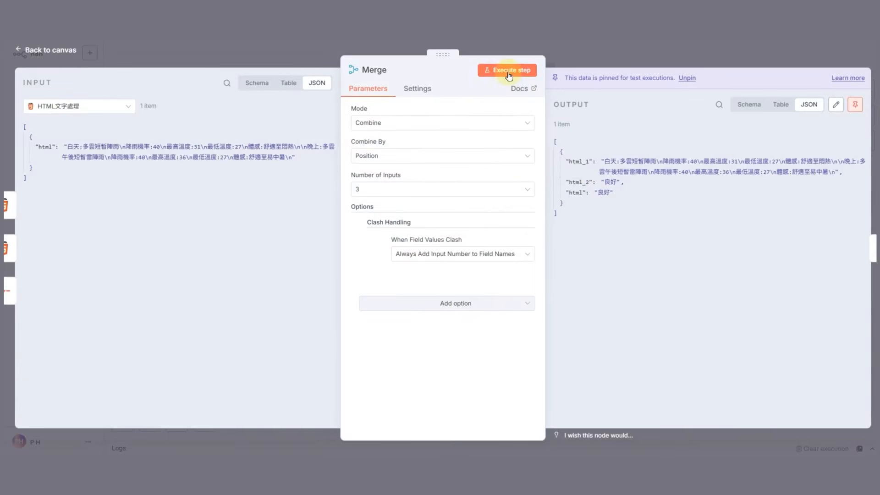
{"action": "left_click", "coordinate": [512, 70]}
{"action": "left_click", "coordinate": [513, 269]}
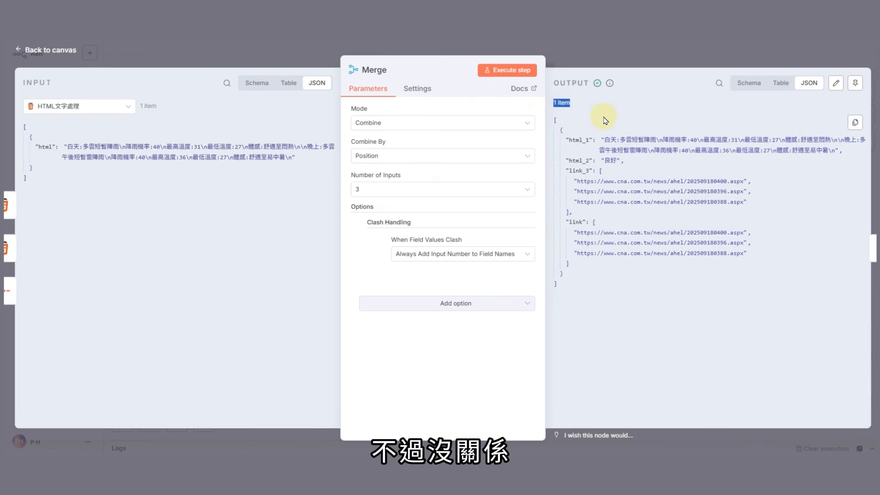
{"action": "left_click", "coordinate": [855, 83]}
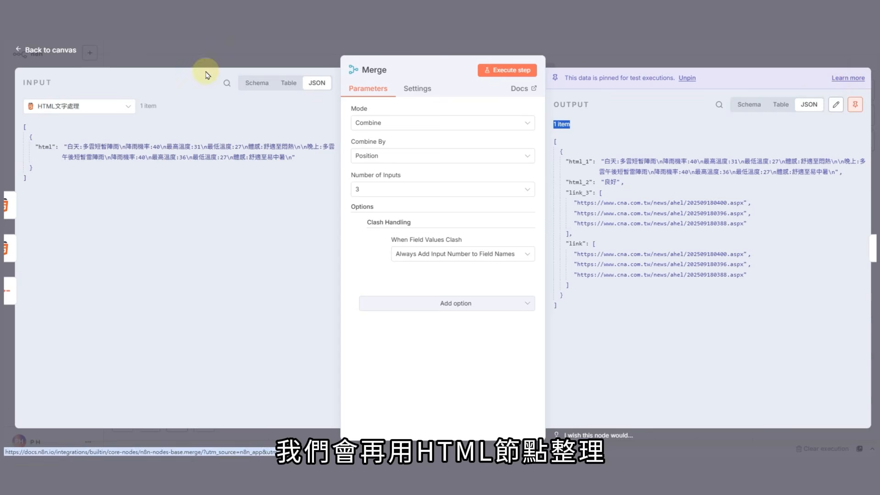
{"action": "left_click", "coordinate": [65, 51]}
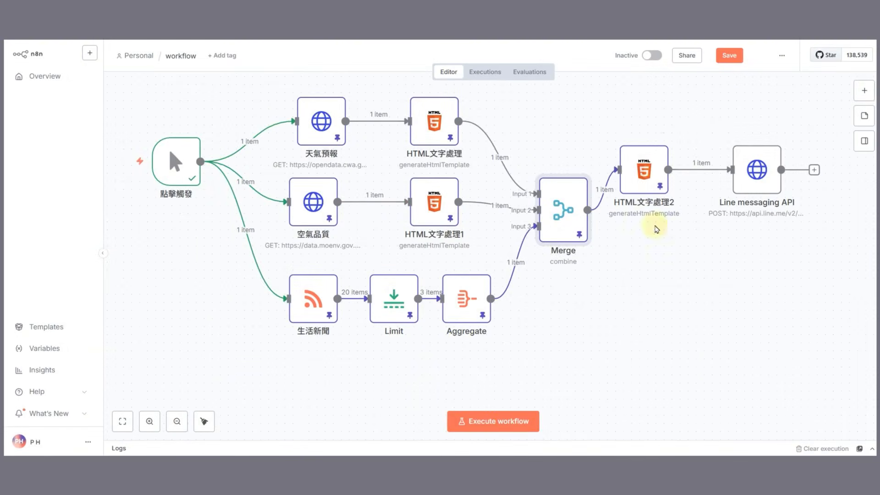
- Add a "新聞:" heading line below the air quality line in HTML文字處理2's HTML template
{"action": "double_click", "coordinate": [641, 190]}
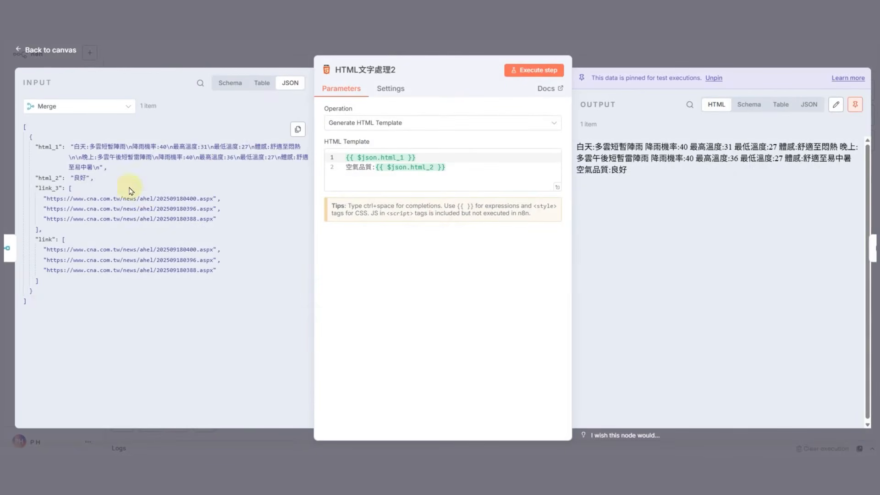
{"action": "left_click", "coordinate": [453, 177]}
{"action": "key", "text": "Return"}
{"action": "type", "text": "新日弓尸十"}
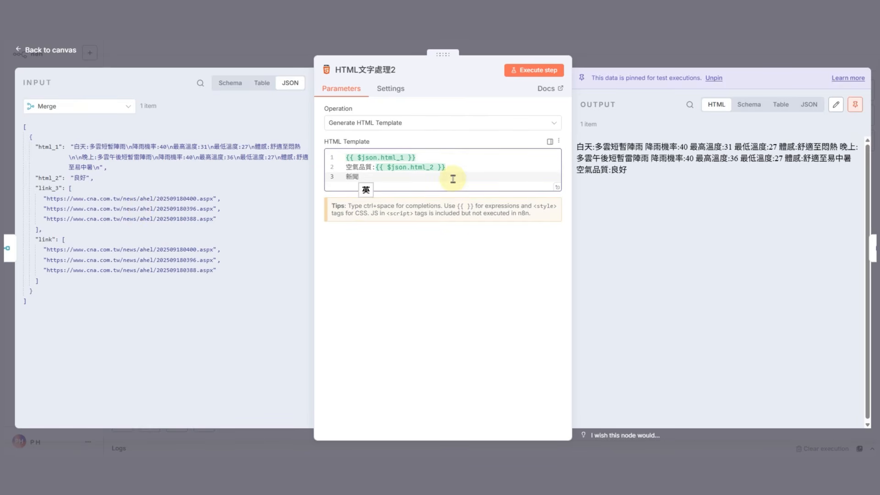
{"action": "key", "text": "Return"}
- Insert link_3[0], link_3[1] and link_3[2] on separate lines under the 新聞 heading, and add a blank line above that heading
{"action": "left_click_drag", "start_coordinate": [154, 198], "coordinate": [355, 187]}
{"action": "left_click", "coordinate": [433, 195]}
{"action": "key", "text": "Return"}
{"action": "left_click_drag", "start_coordinate": [126, 209], "coordinate": [436, 201]}
{"action": "left_click", "coordinate": [436, 201]}
{"action": "key", "text": "Return"}
{"action": "left_click_drag", "start_coordinate": [172, 218], "coordinate": [362, 208]}
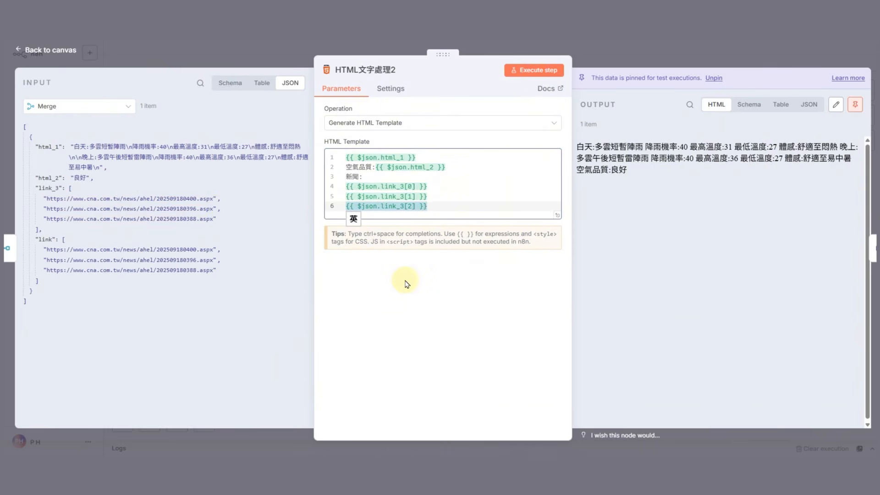
{"action": "left_click", "coordinate": [450, 167]}
{"action": "key", "text": "Return"}
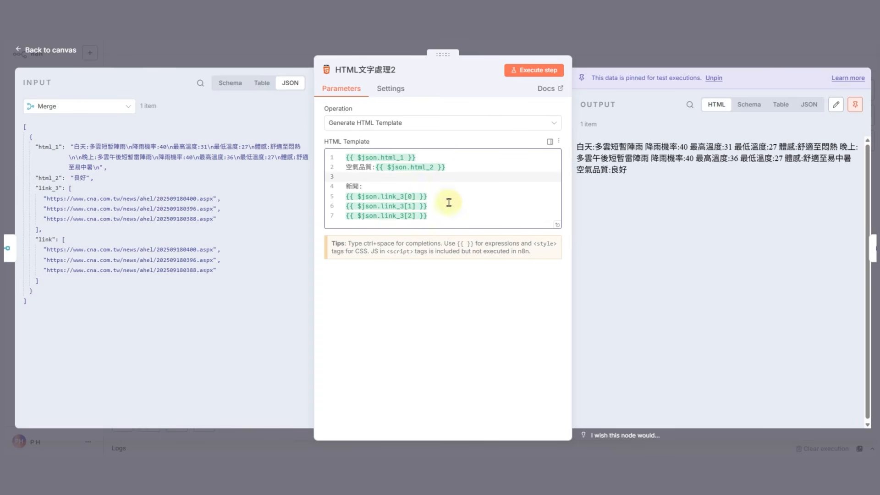
- Execute HTML文字處理2 with the extended template, pin its new output and return to the canvas
{"action": "left_click", "coordinate": [534, 69]}
{"action": "left_click", "coordinate": [511, 266]}
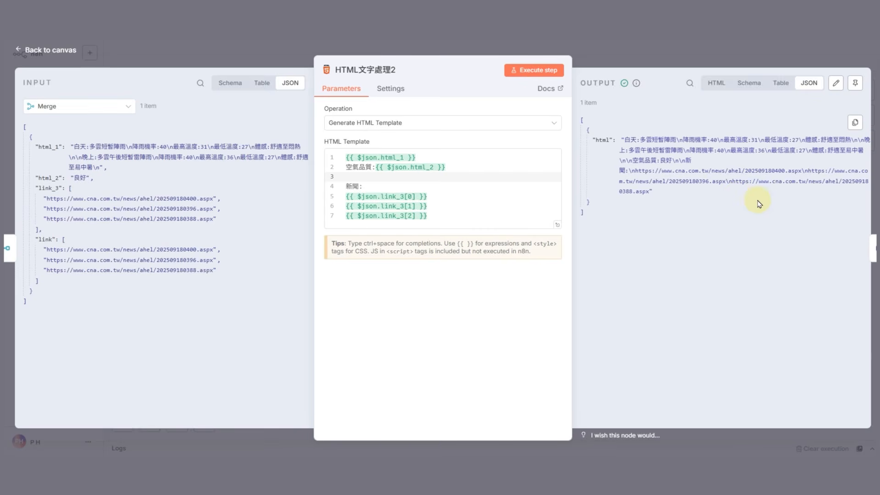
{"action": "left_click", "coordinate": [855, 83]}
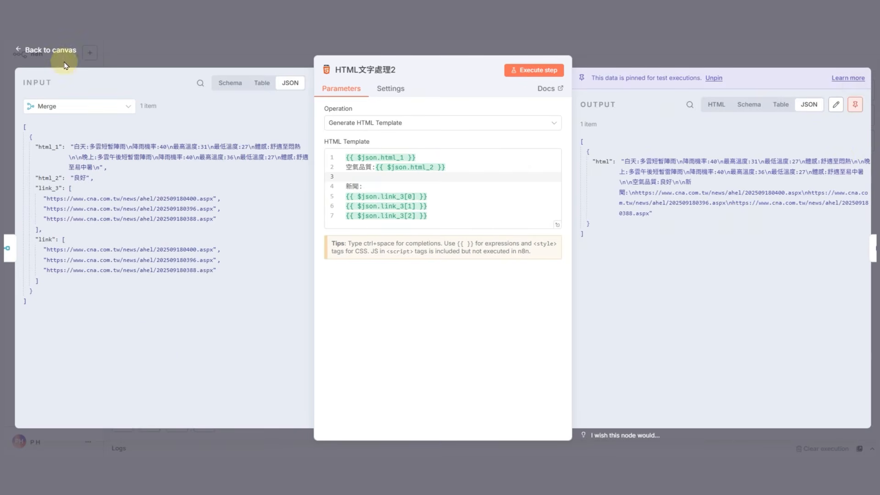
{"action": "left_click", "coordinate": [50, 49]}
- Line up HTML文字處理2 and Line messaging API with Merge, and execute Line messaging API to send the combined message
{"action": "left_click_drag", "start_coordinate": [638, 222], "coordinate": [636, 232]}
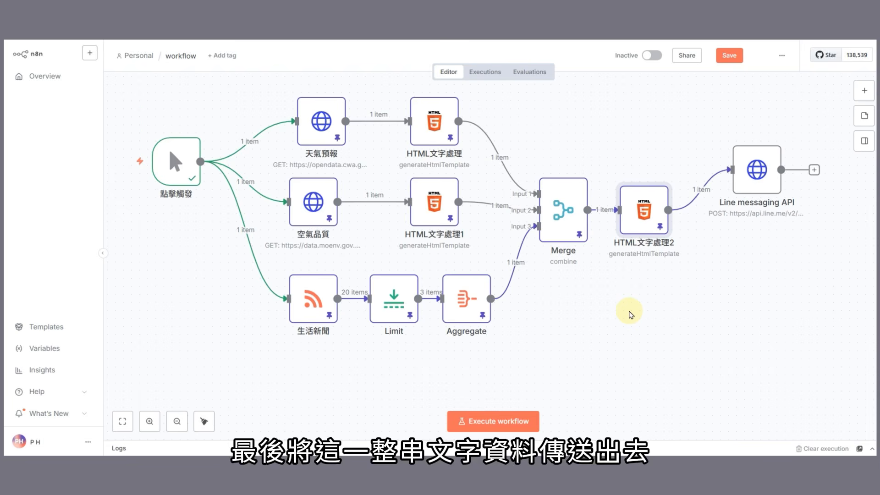
{"action": "left_click_drag", "start_coordinate": [749, 183], "coordinate": [743, 221]}
{"action": "double_click", "coordinate": [737, 229]}
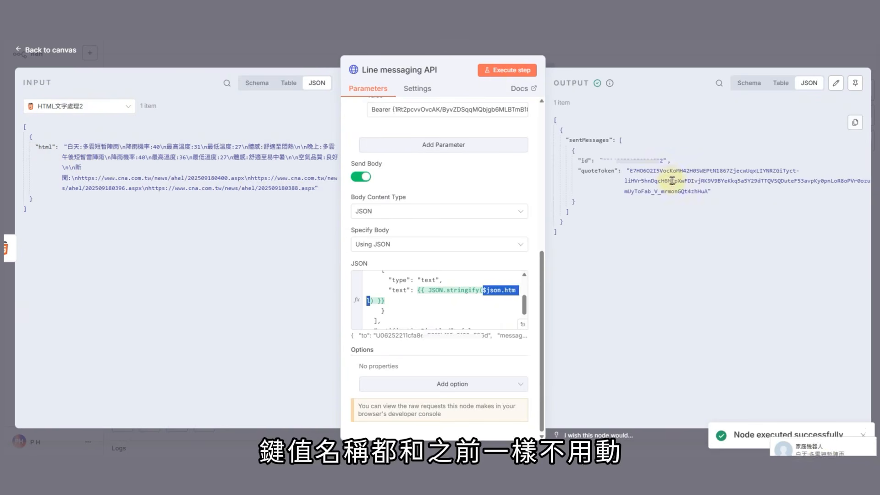
{"action": "left_click", "coordinate": [822, 444]}
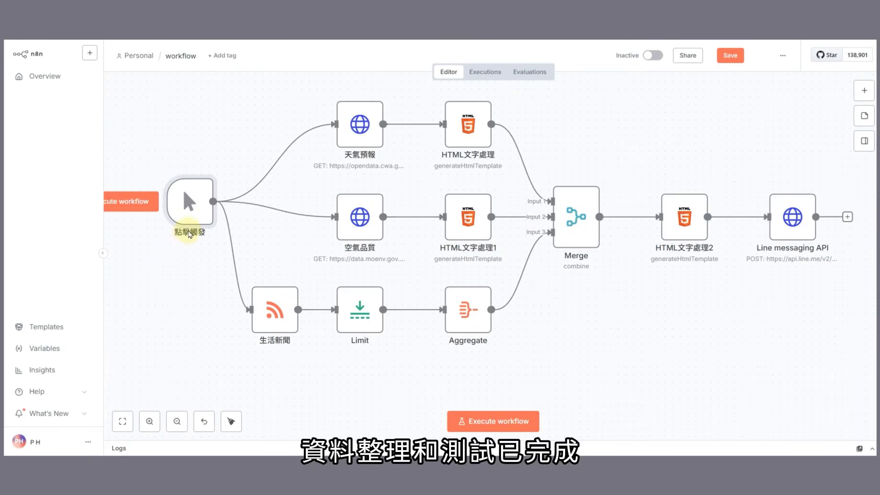
- Delete the 點擊觸發 manual trigger and add a Schedule Trigger node in its place
{"action": "mouse_move", "coordinate": [197, 204]}
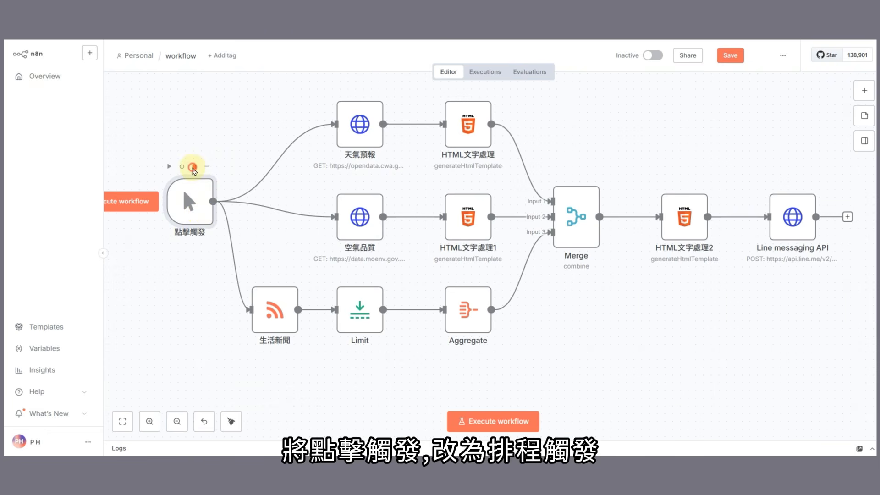
{"action": "left_click", "coordinate": [193, 168]}
{"action": "left_click", "coordinate": [864, 90]}
{"action": "left_click", "coordinate": [734, 247]}
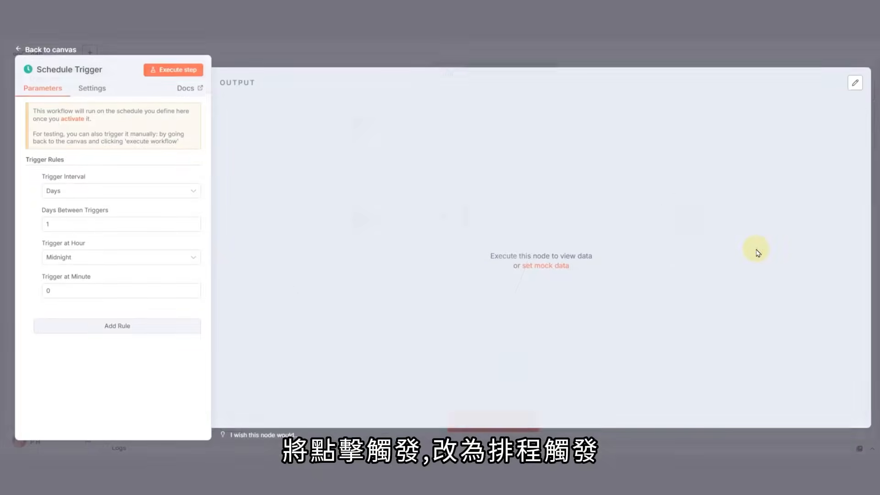
- Schedule the trigger by Days, every 1 day at 6am and minute 30, and return to the canvas
{"action": "left_click", "coordinate": [64, 192]}
{"action": "left_click", "coordinate": [64, 267]}
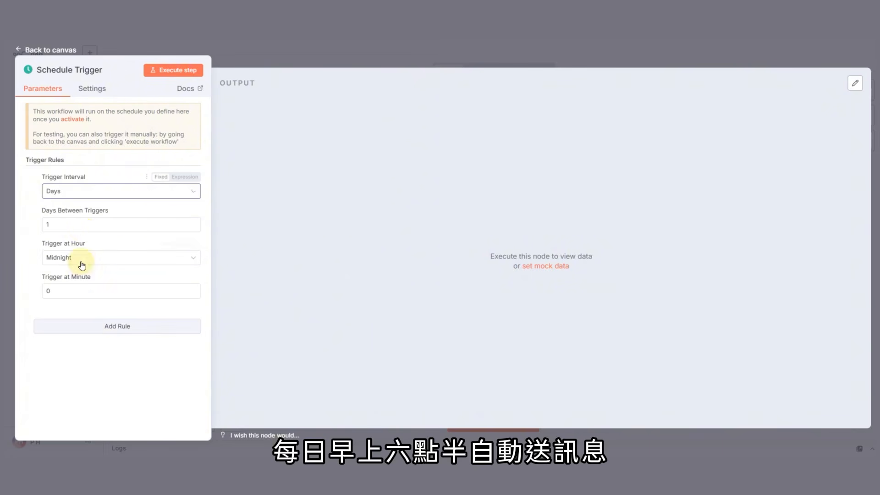
{"action": "left_click", "coordinate": [85, 258]}
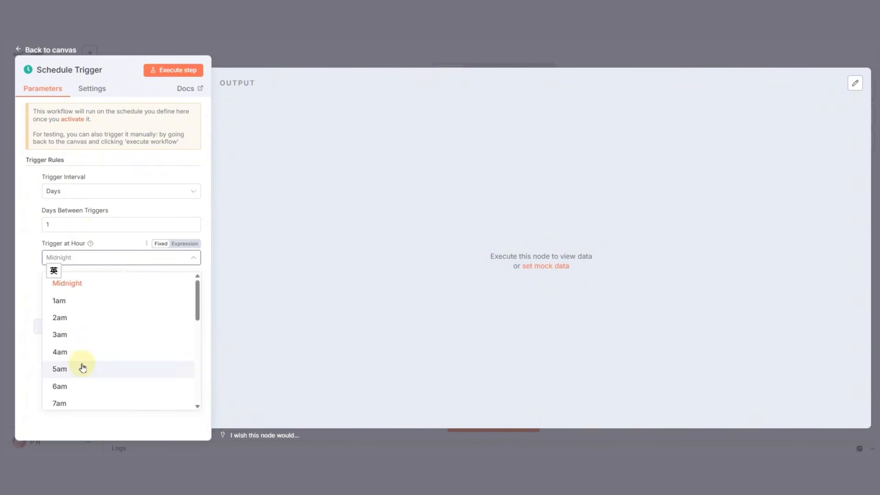
{"action": "left_click", "coordinate": [82, 387]}
{"action": "key", "text": "Tab"}
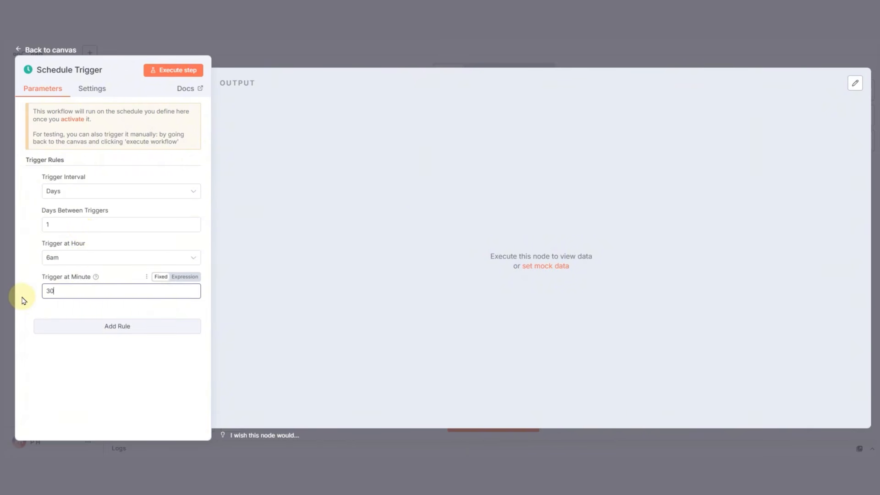
{"action": "type", "text": "30"}
{"action": "left_click", "coordinate": [38, 50]}
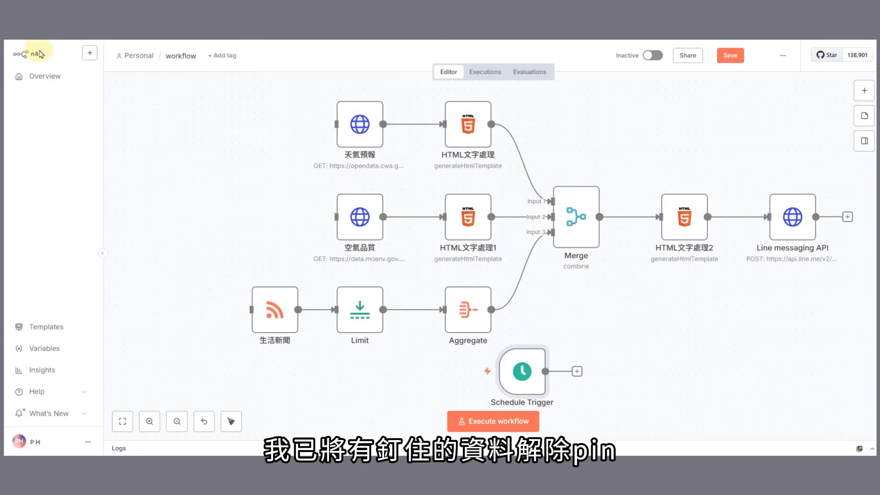
- Place Schedule Trigger ahead of the three branches and connect it to 天氣預報, 空氣品質 and 生活新聞
{"action": "left_click_drag", "start_coordinate": [517, 372], "coordinate": [328, 134]}
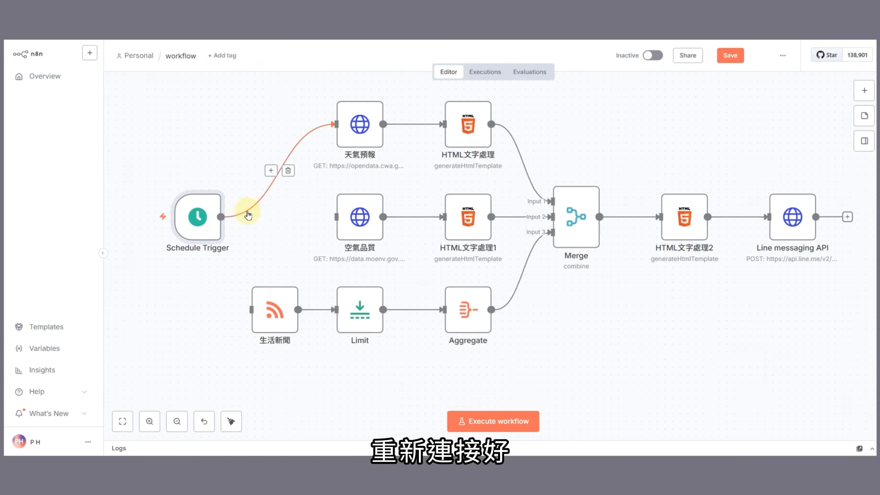
{"action": "left_click_drag", "start_coordinate": [220, 216], "coordinate": [251, 310]}
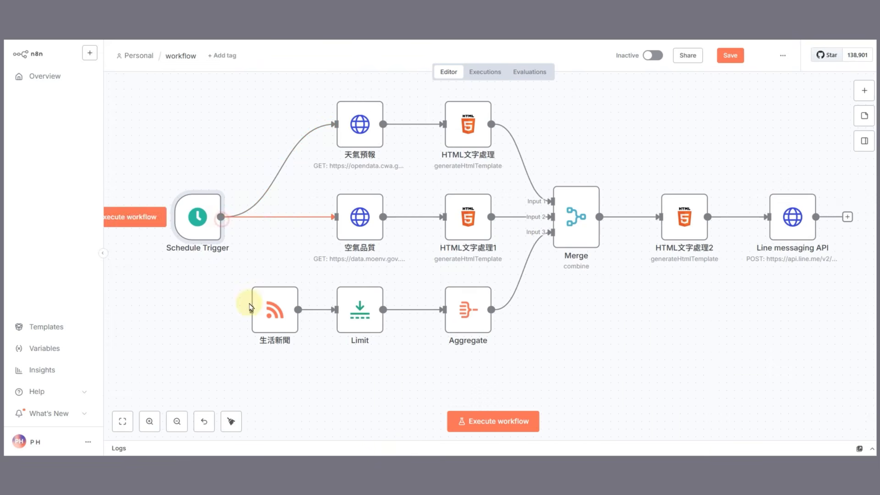
- Rename the workflow as "早上6點30傳送Line訊息" and save it
{"action": "left_click", "coordinate": [181, 56]}
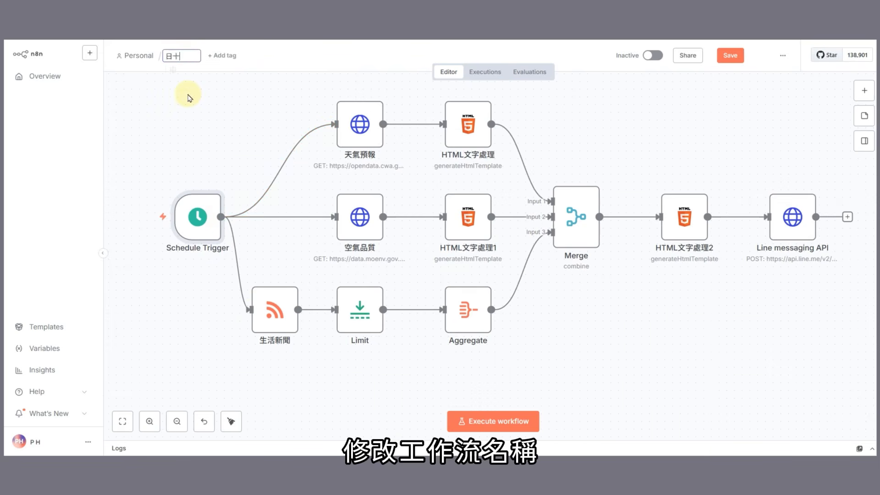
{"action": "type", "text": "早上6點30"}
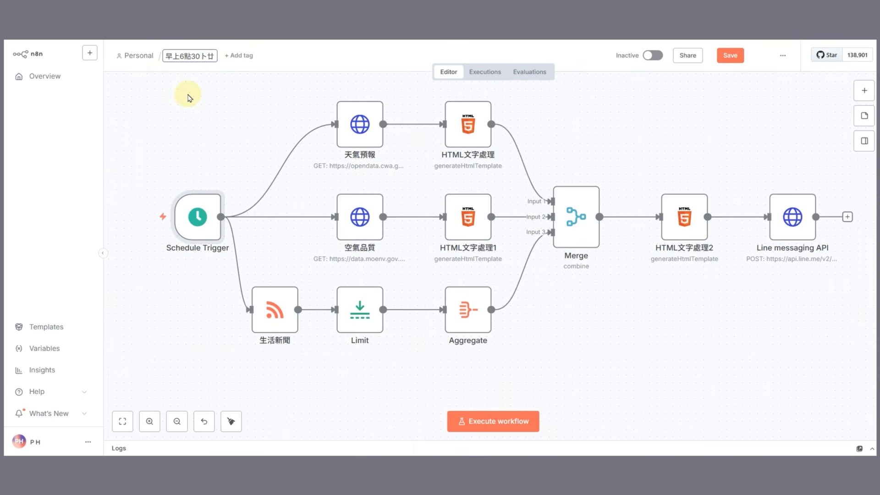
{"action": "type", "text": "傳送Line訊"}
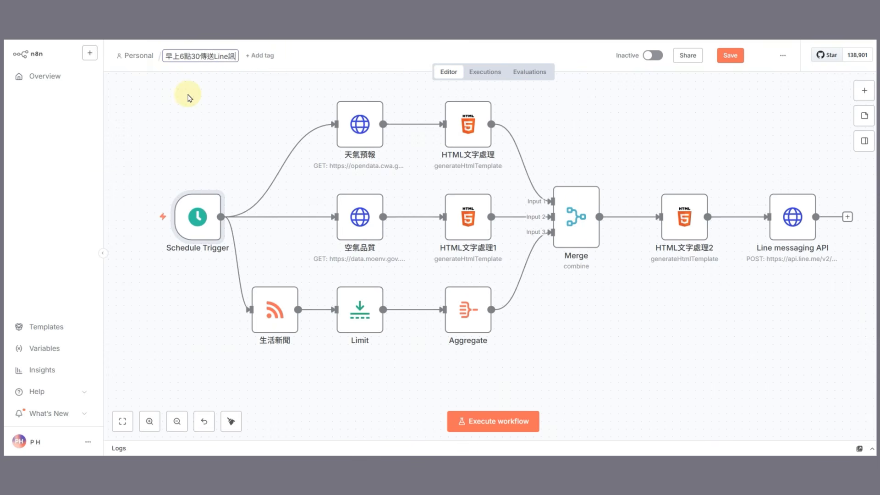
{"action": "type", "text": "息"}
{"action": "left_click", "coordinate": [187, 94]}
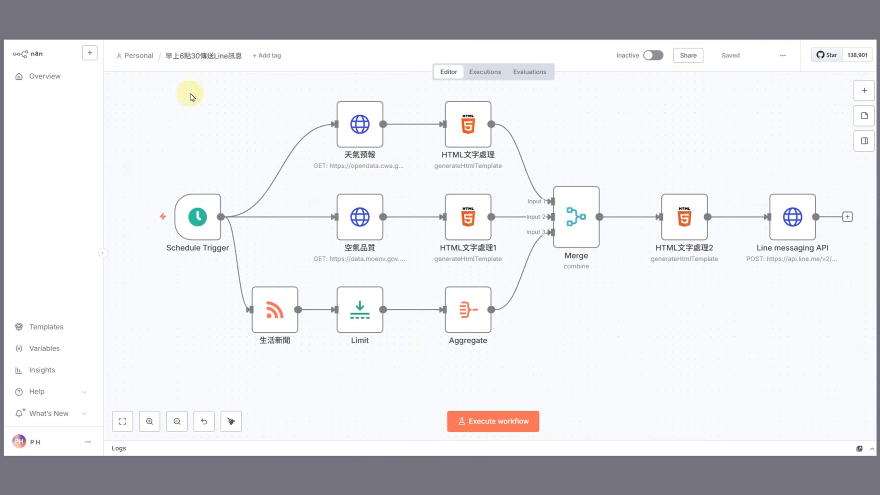
- Activate the workflow and review its Production Checklist
{"action": "left_click", "coordinate": [652, 57]}
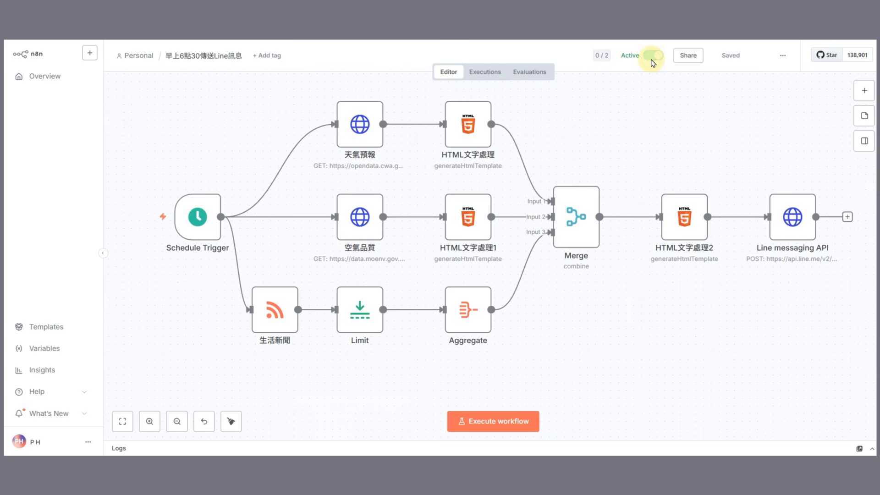
{"action": "left_click", "coordinate": [610, 59]}
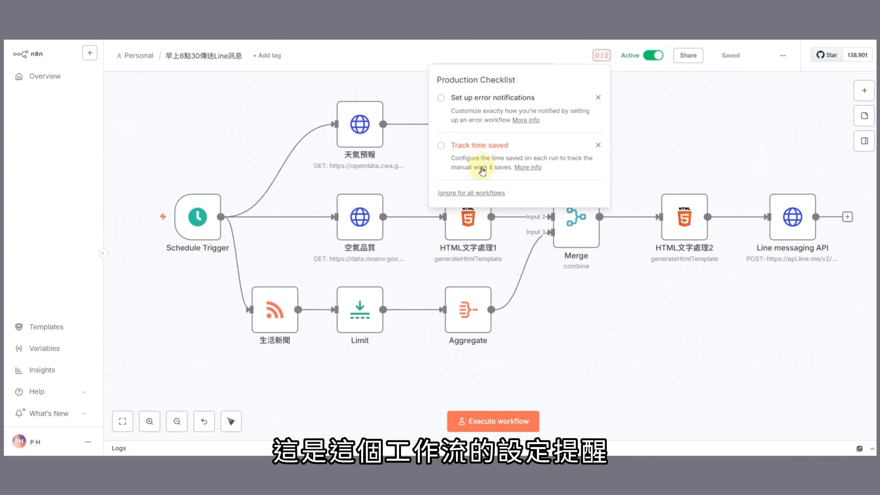
{"action": "left_click", "coordinate": [669, 129]}
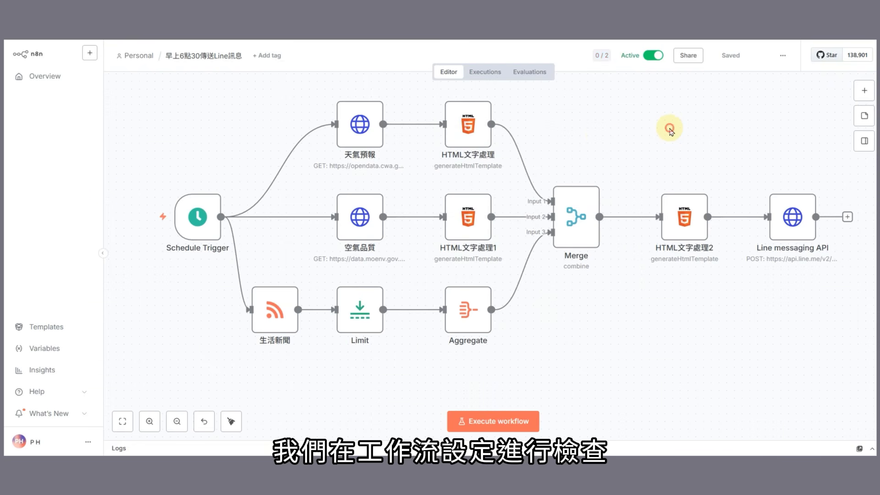
- Open the workflow's settings and choose Asia/Taipei as the Timezone
{"action": "left_click", "coordinate": [783, 55]}
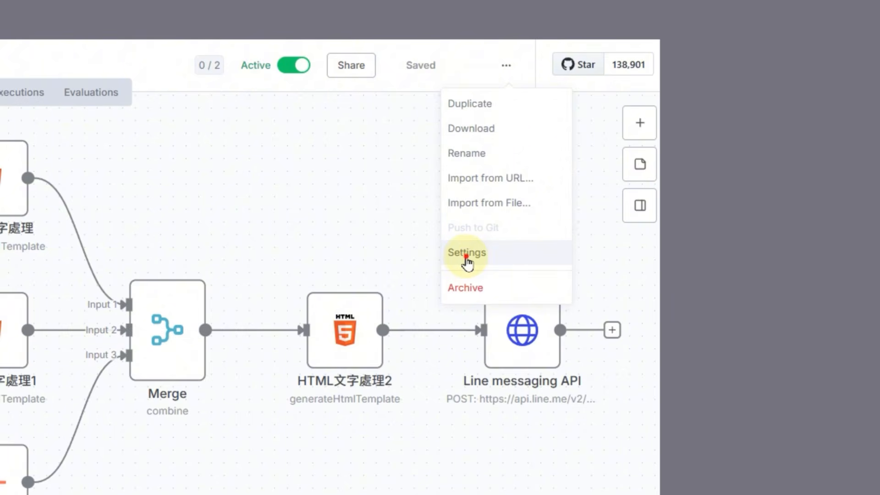
{"action": "left_click", "coordinate": [466, 259]}
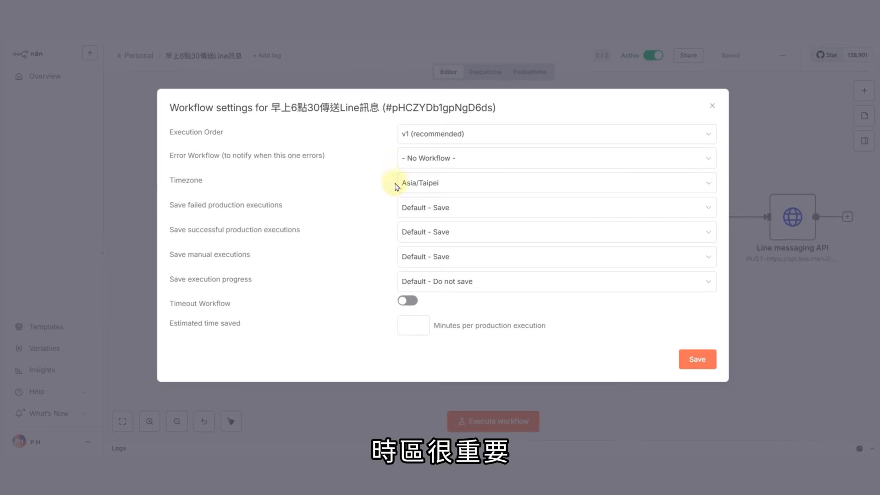
{"action": "left_click", "coordinate": [435, 188]}
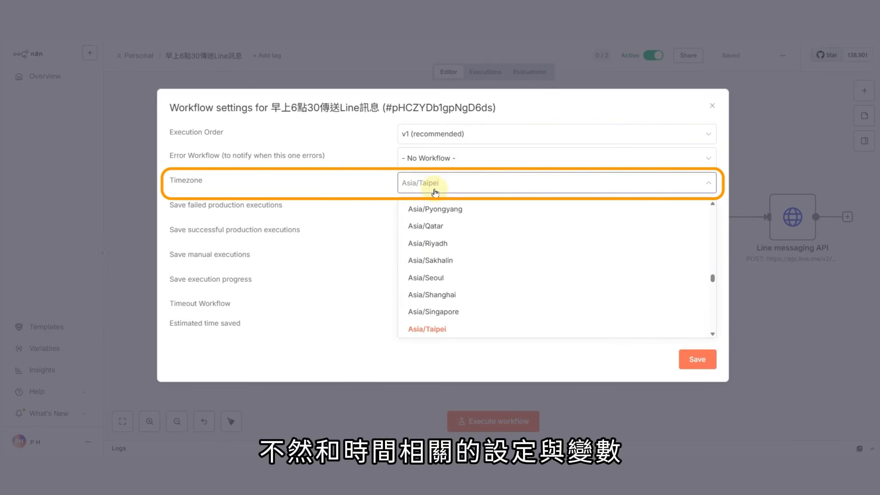
{"action": "left_click", "coordinate": [426, 330]}
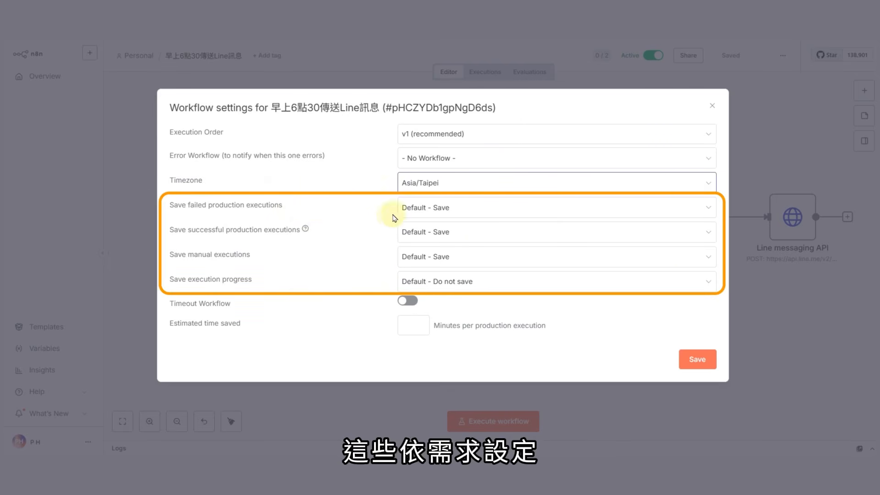
- Set saving of failed, successful and manual executions and of execution progress to "Do not save"
{"action": "left_click", "coordinate": [413, 209]}
{"action": "left_click", "coordinate": [426, 270]}
{"action": "left_click", "coordinate": [422, 232]}
{"action": "left_click", "coordinate": [422, 294]}
{"action": "left_click", "coordinate": [399, 259]}
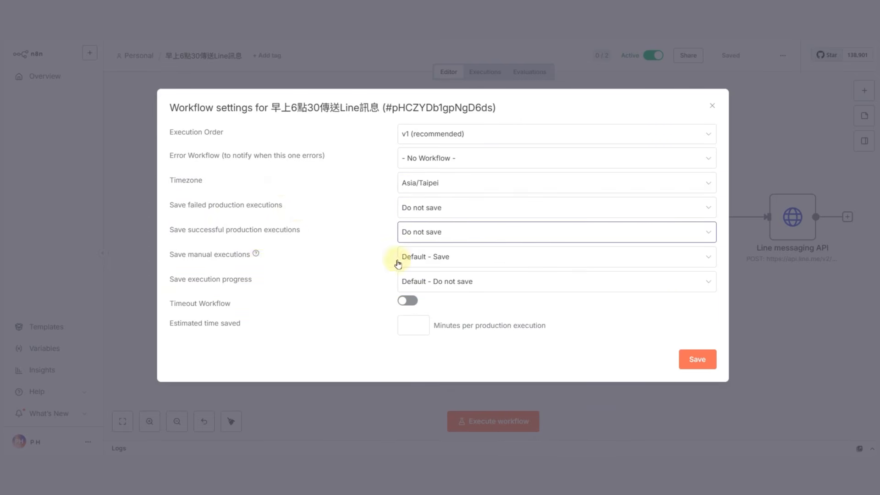
{"action": "left_click", "coordinate": [417, 319]}
{"action": "left_click", "coordinate": [441, 290]}
{"action": "left_click", "coordinate": [444, 345]}
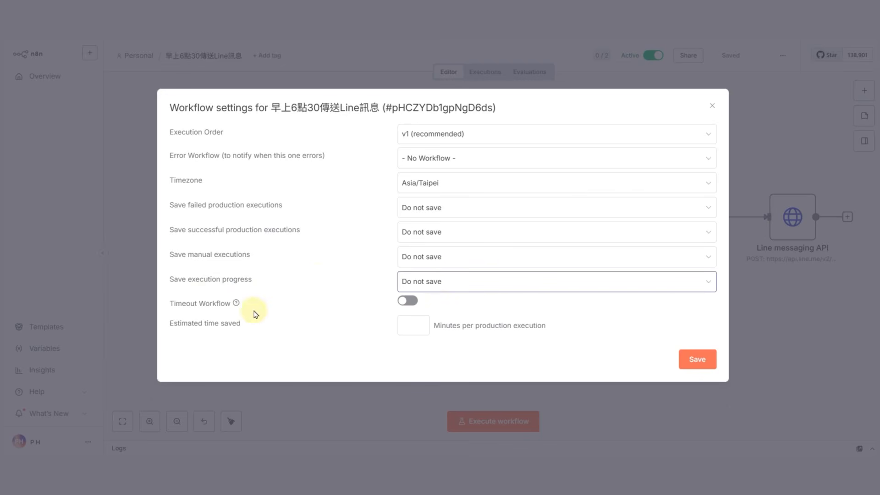
- Enable Timeout Workflow with a timeout after 5 minutes and save the workflow settings
{"action": "left_click", "coordinate": [408, 301]}
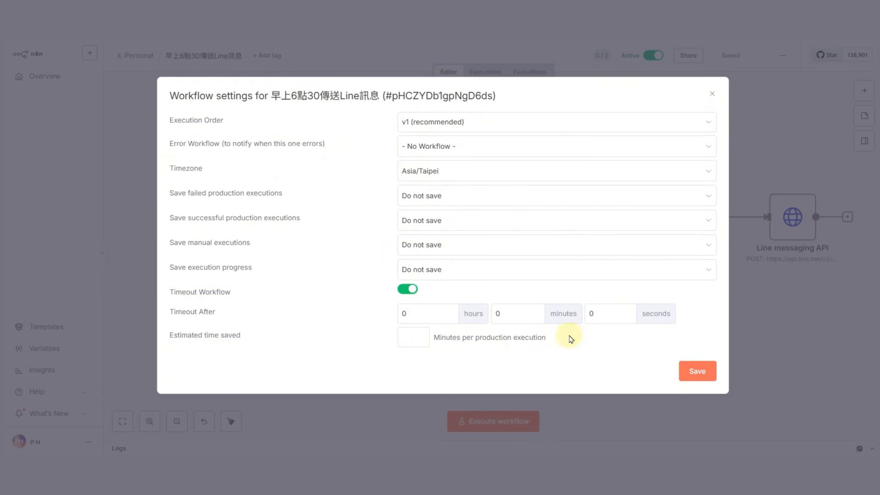
{"action": "left_click", "coordinate": [504, 318]}
{"action": "key", "text": "BackSpace"}
{"action": "type", "text": "5"}
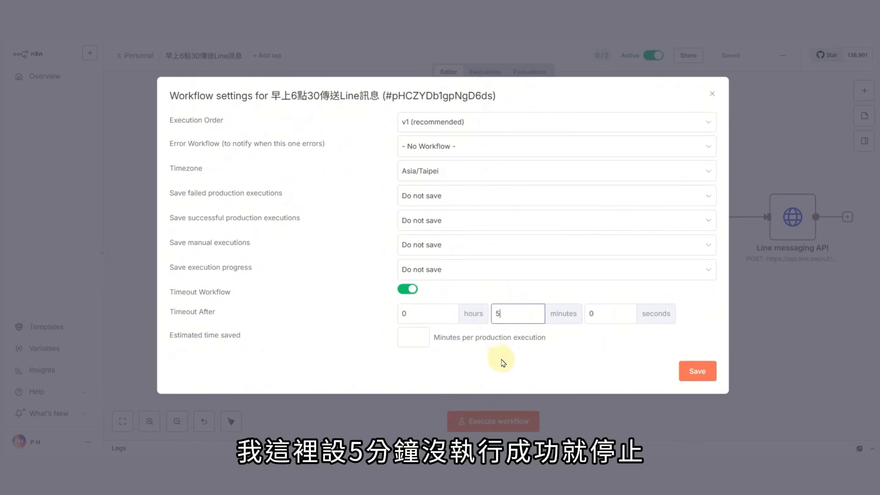
{"action": "left_click", "coordinate": [501, 362]}
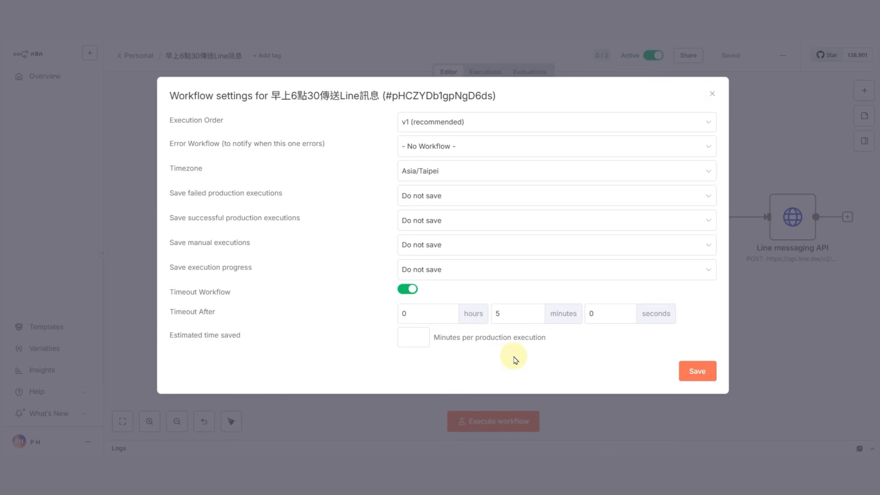
{"action": "left_click", "coordinate": [683, 373]}
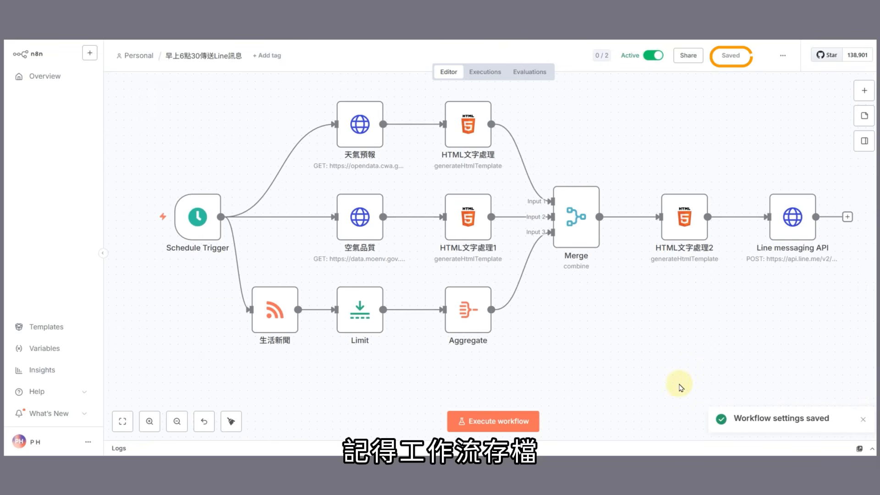
- Check the workflow's entry in the Personal workflow list and reopen it
{"action": "left_click", "coordinate": [122, 55]}
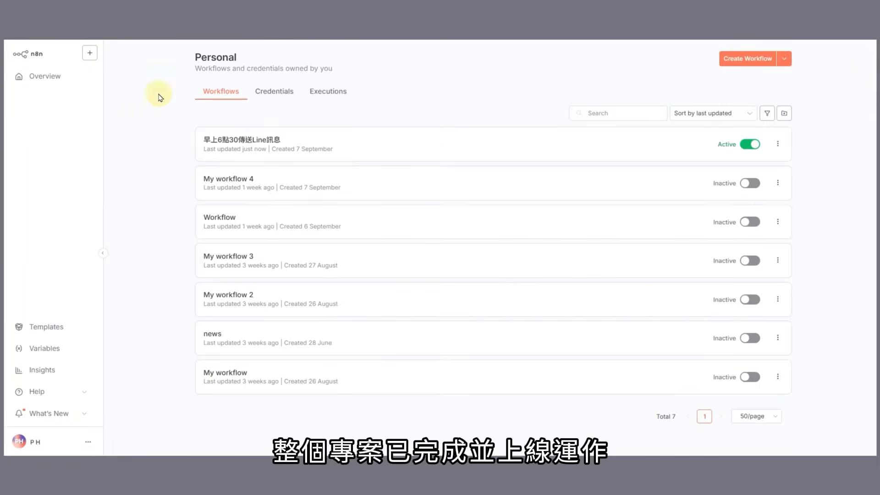
{"action": "left_click", "coordinate": [261, 137]}
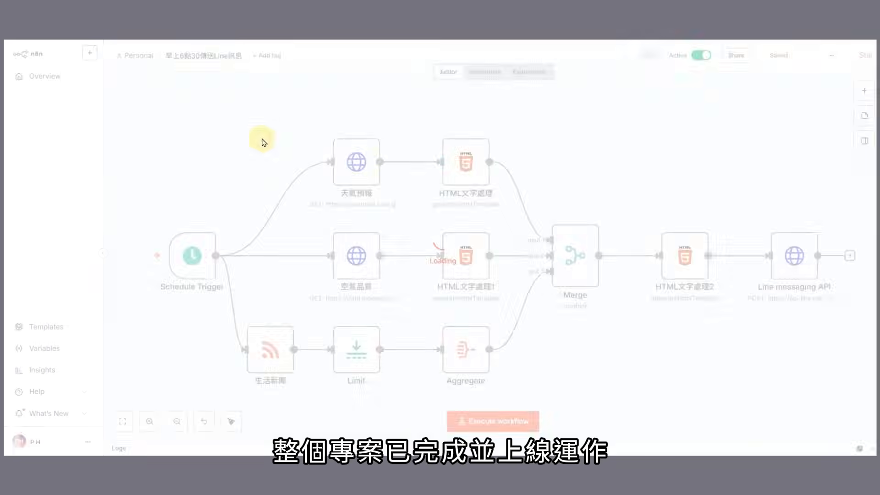